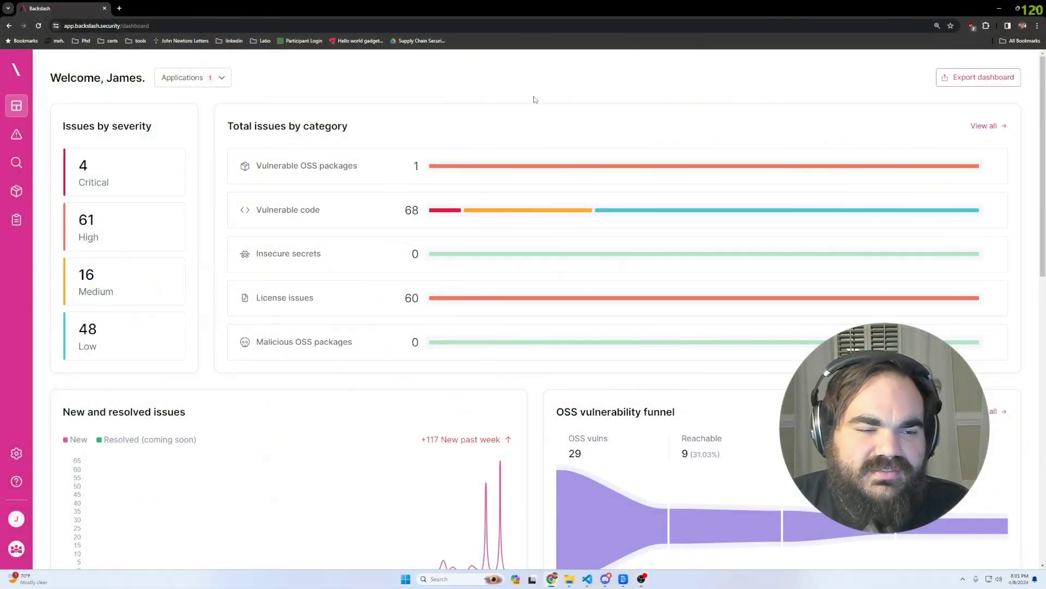
Review the security dashboard down to the OSS vulnerability funnel and its OSS vulns, Reachable, Production and Critical/High stages.
scroll(500, 84, down, 1)
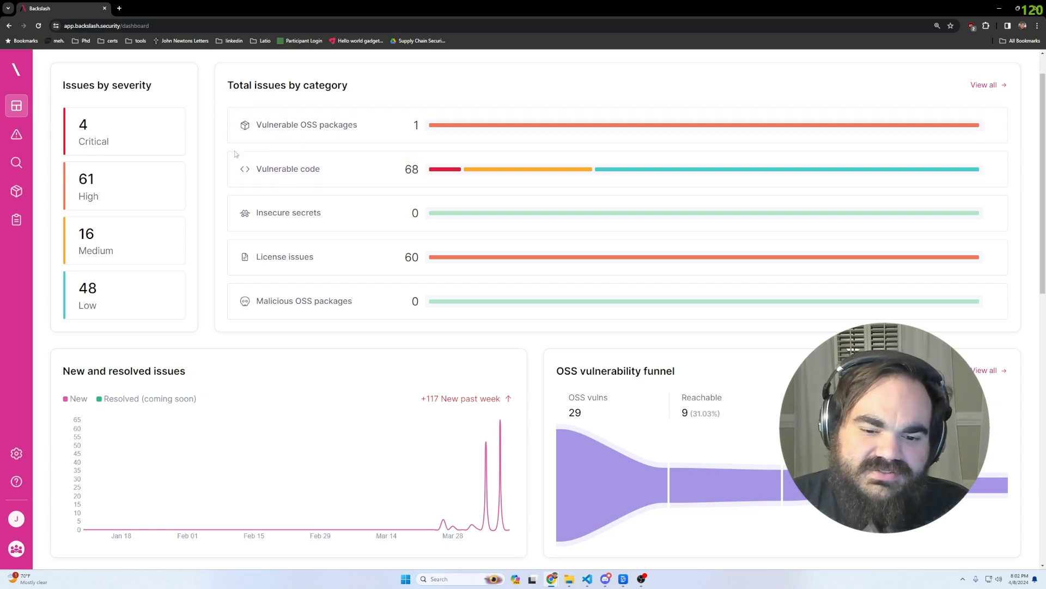
scroll(381, 109, down, 3)
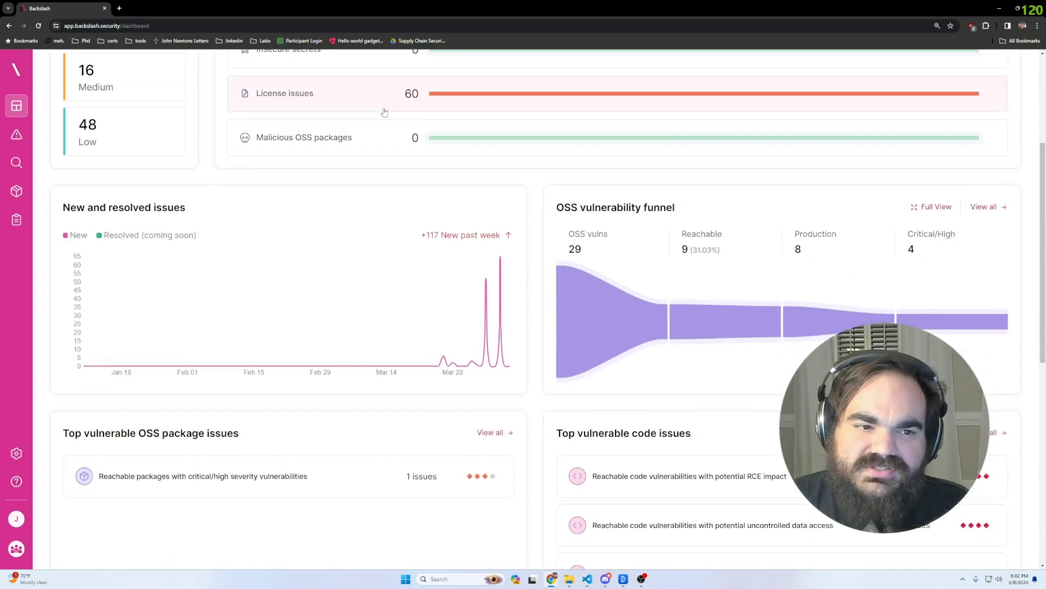
scroll(431, 155, down, 1)
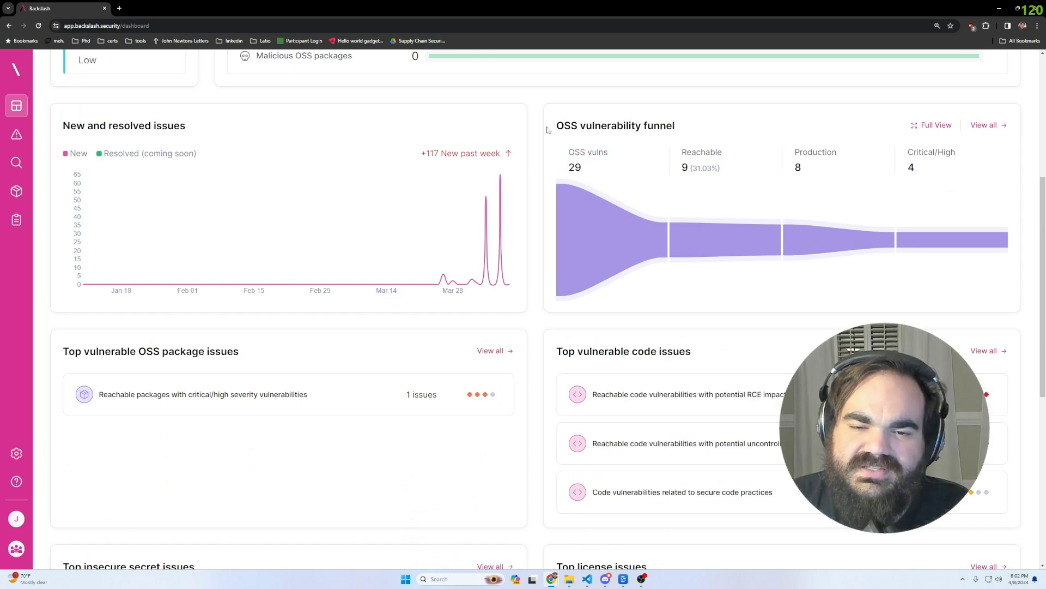
drag(556, 125, 712, 132)
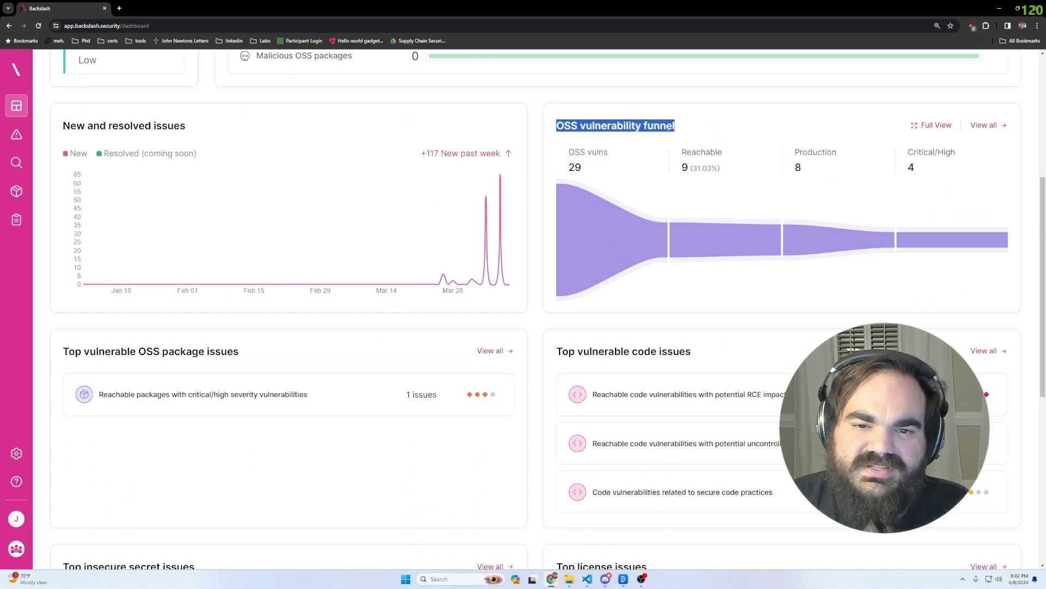
scroll(588, 153, down, 1)
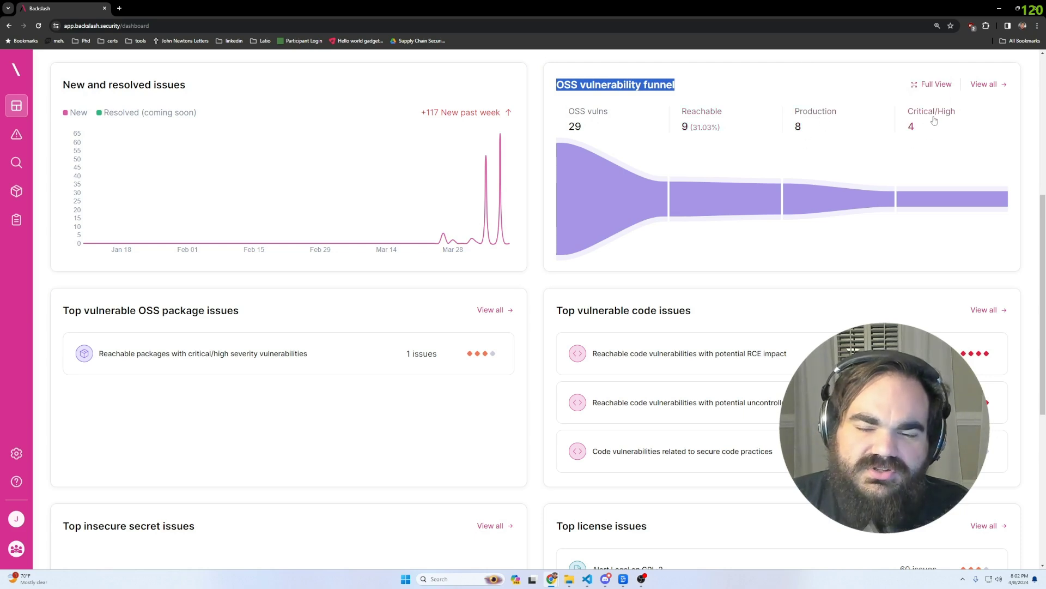
click(774, 79)
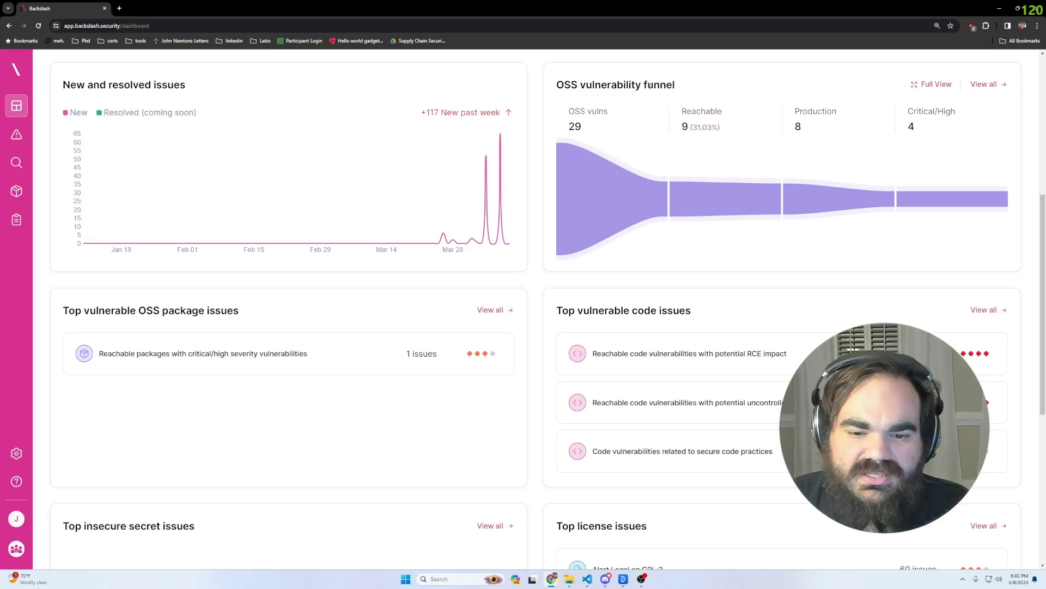
Switch to Visual Studio Code and examine the dependencies and devDependencies in the insecure-js package.json.
click(587, 579)
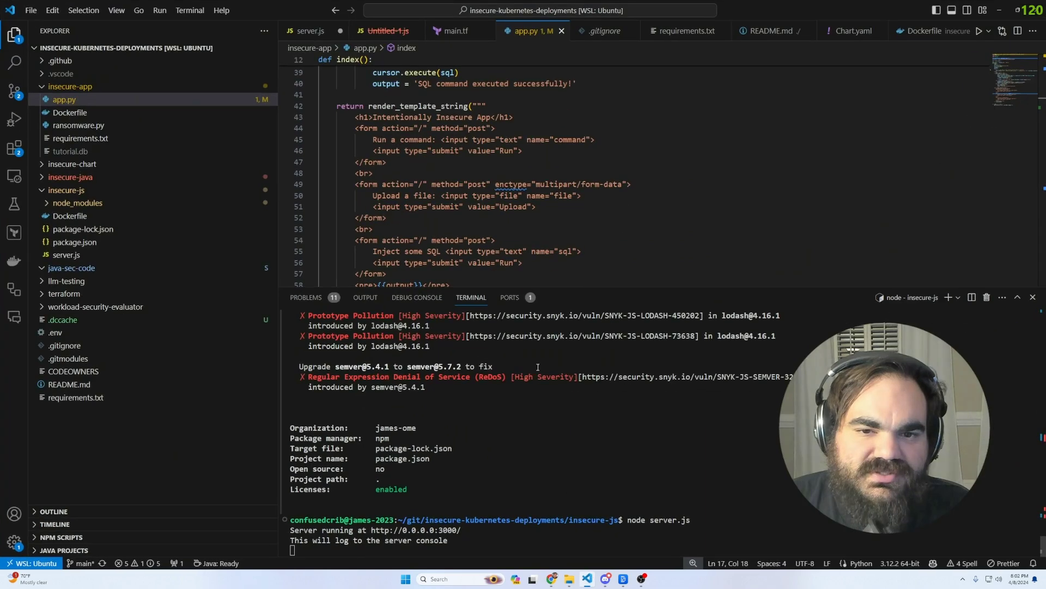
click(481, 158)
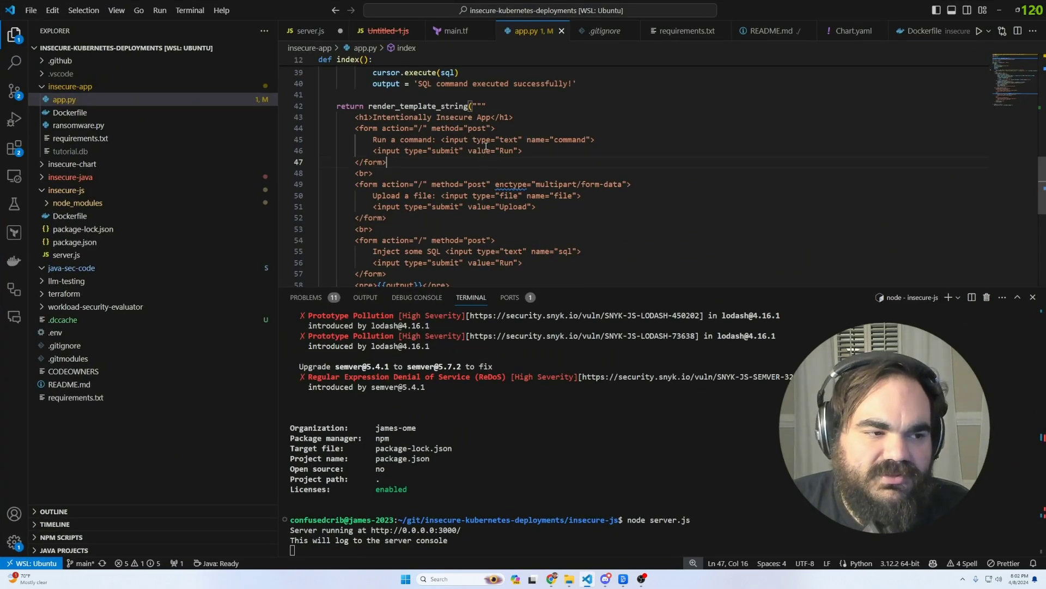
click(221, 203)
click(213, 204)
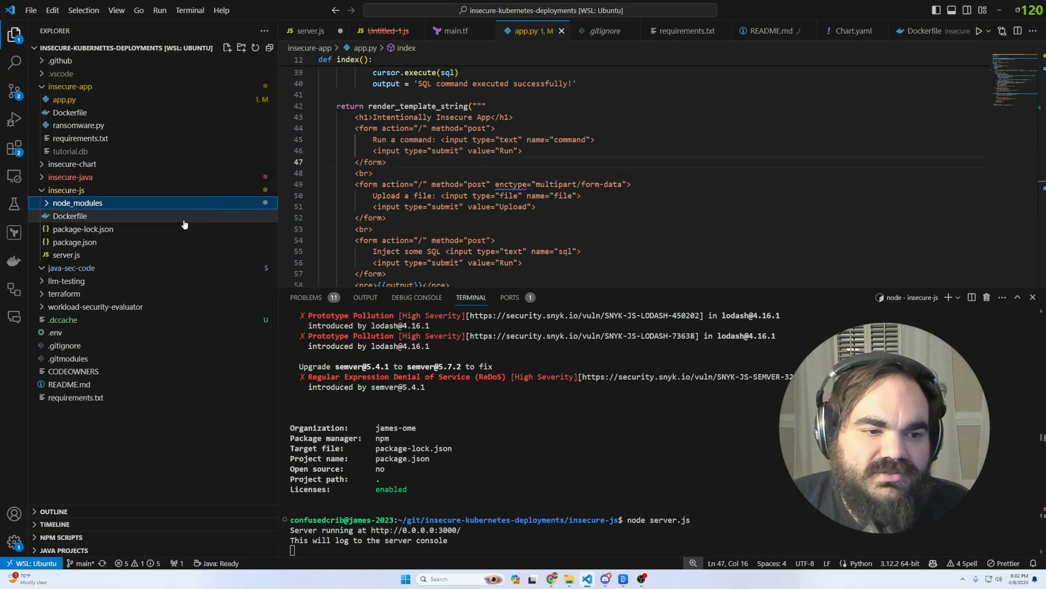
click(128, 255)
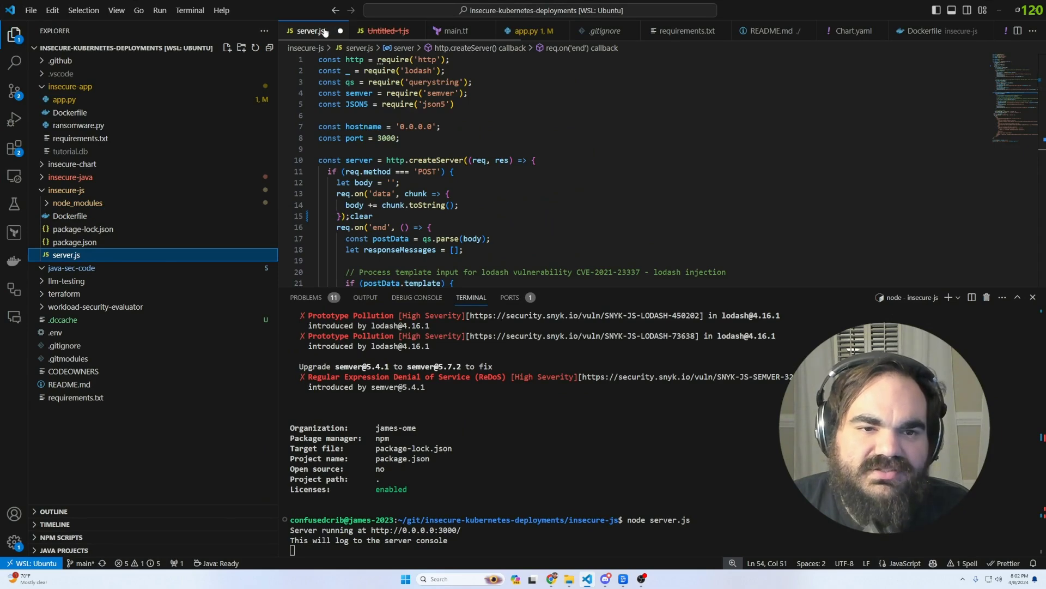
click(92, 242)
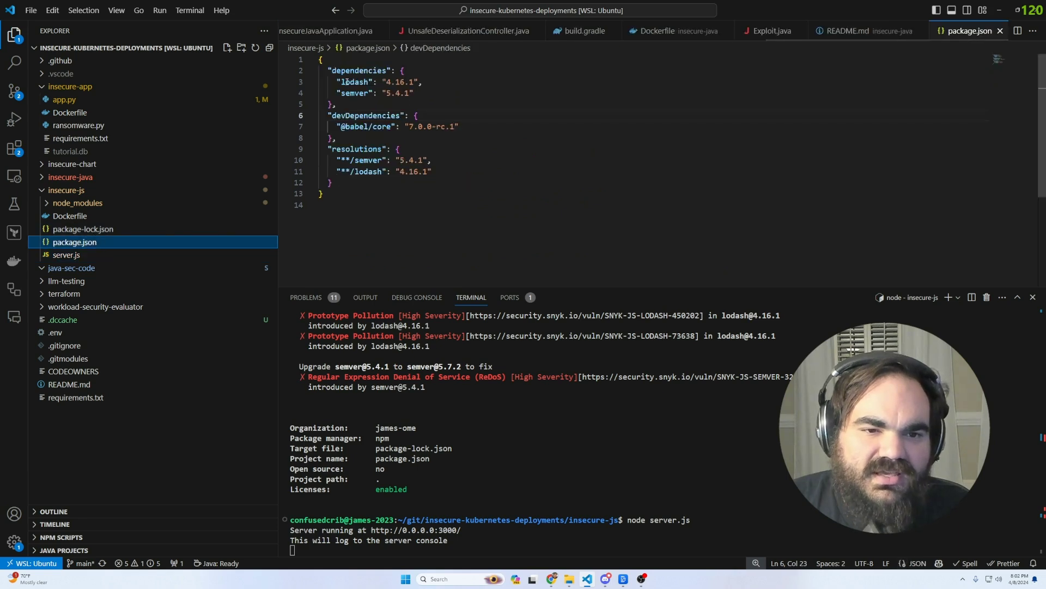
drag(338, 82, 424, 95)
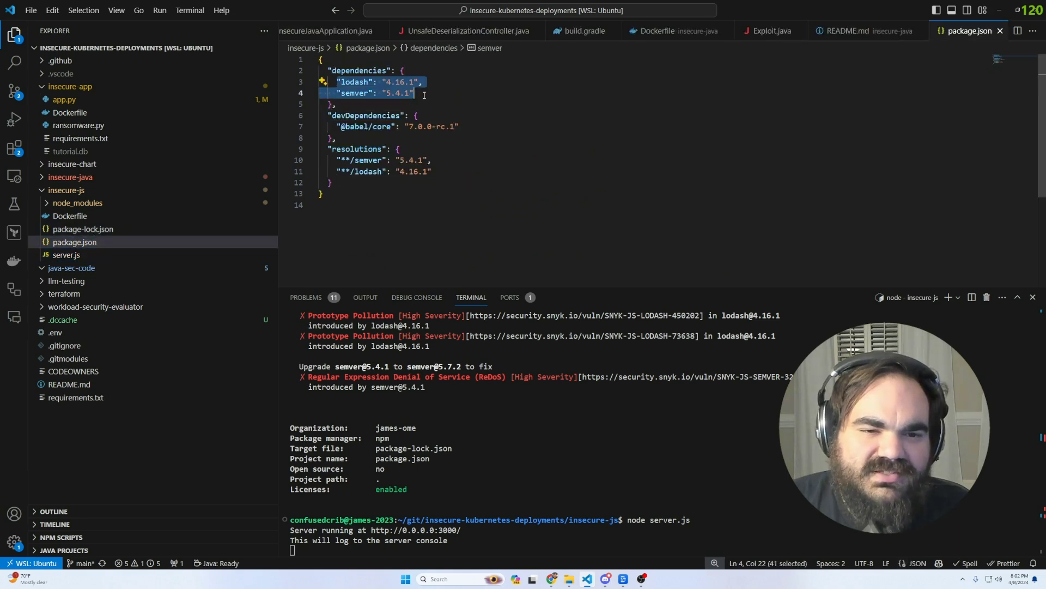
drag(336, 127, 390, 126)
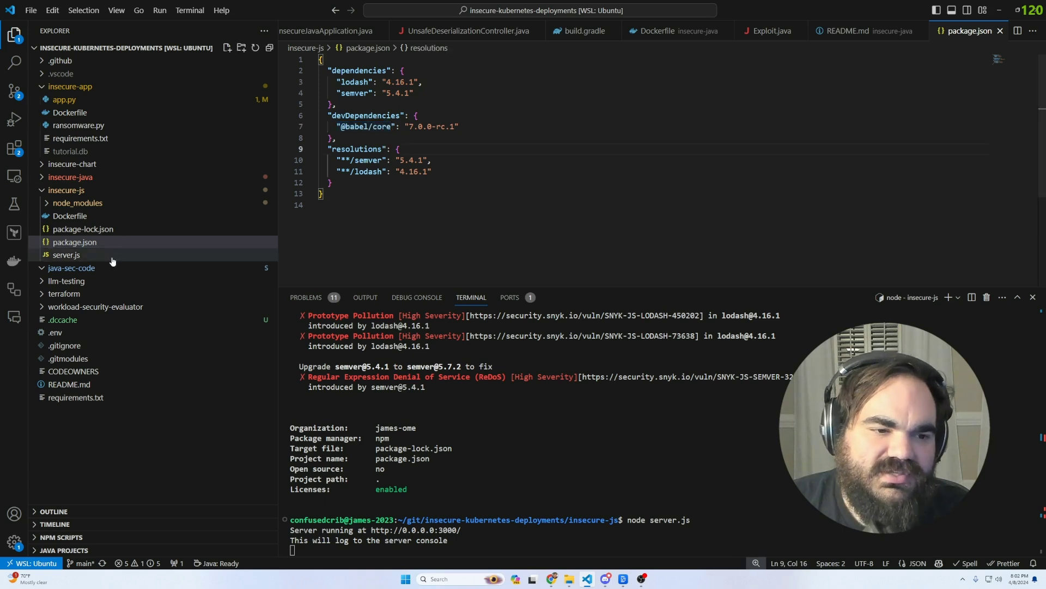
Open the insecure-js server.js and examine the json5 import among its require statements.
click(67, 255)
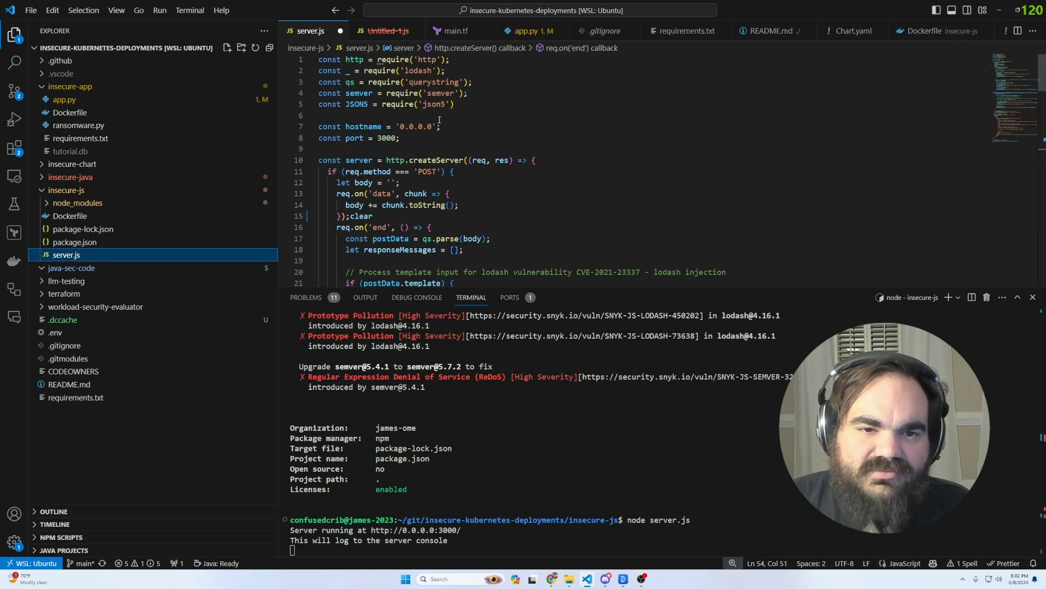
double_click(434, 103)
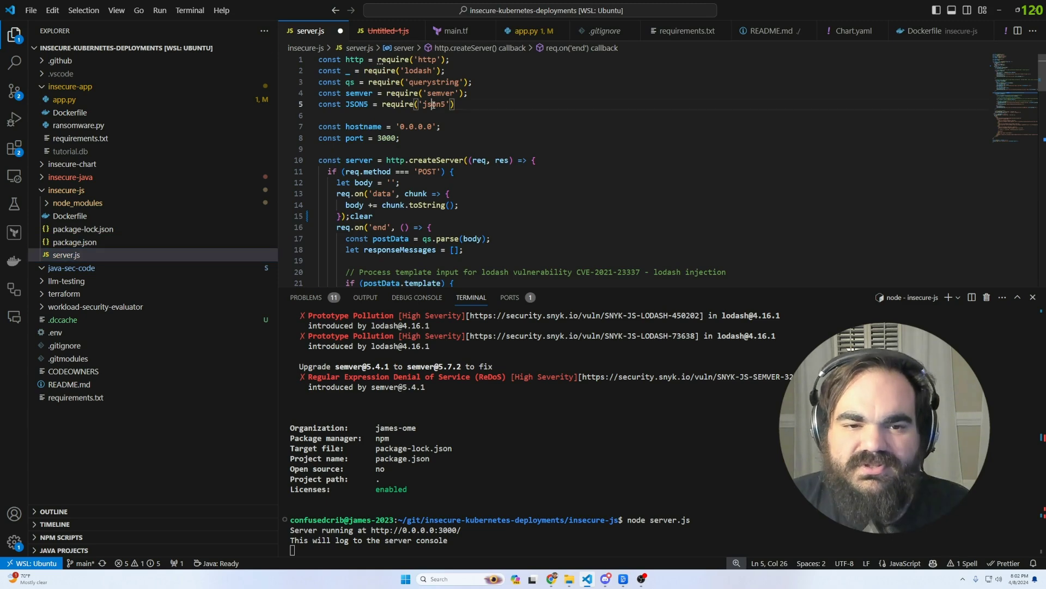
click(443, 104)
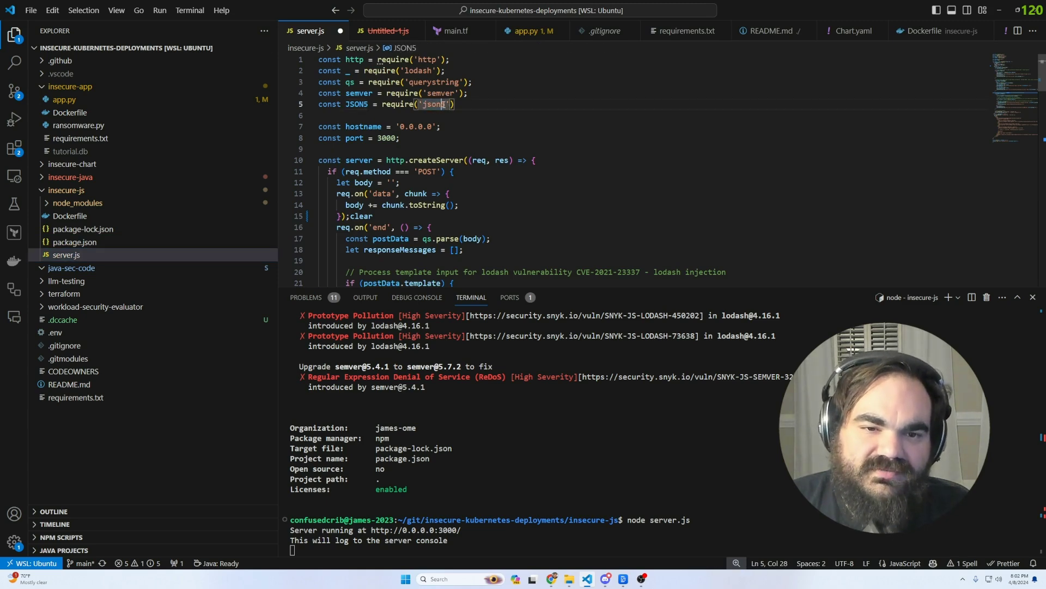
key(Up)
key(End)
click(437, 104)
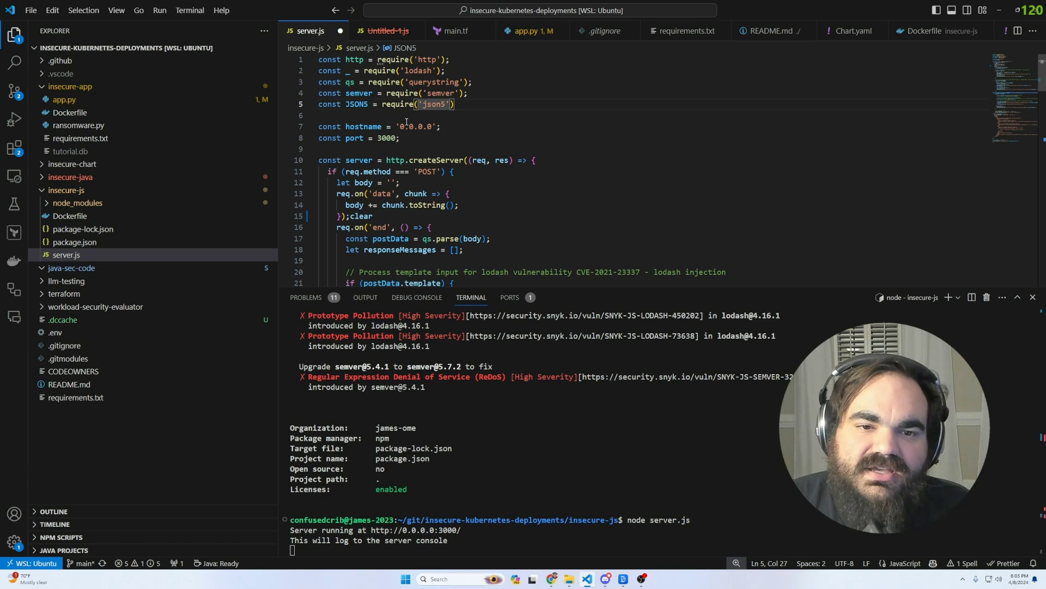
double_click(431, 106)
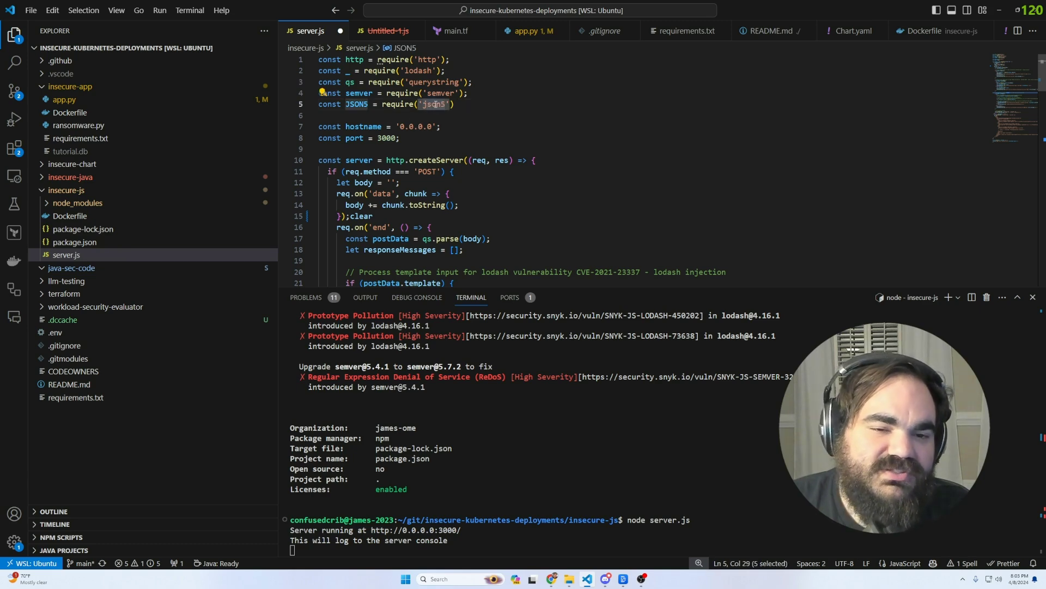
click(144, 242)
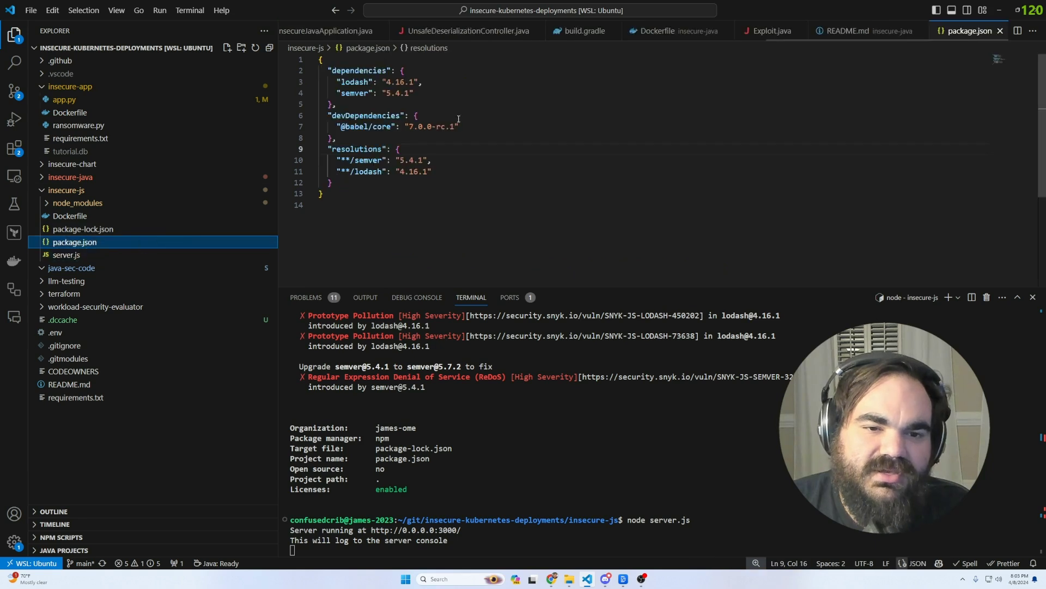
mouse_move(353, 126)
mouse_down()
mouse_move(327, 112)
mouse_move(327, 82)
mouse_move(353, 127)
mouse_up()
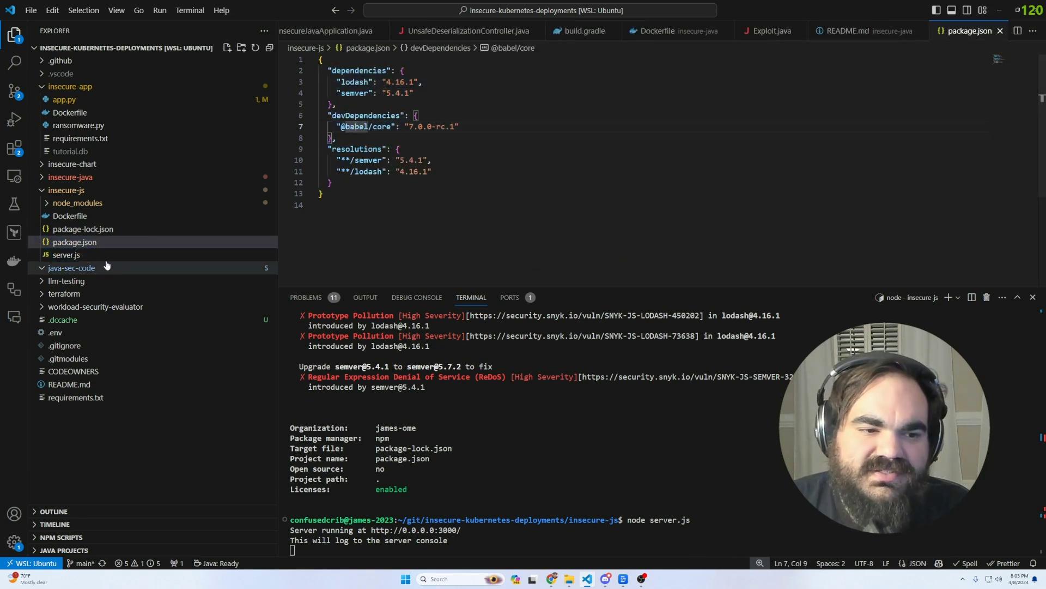
click(112, 255)
click(114, 266)
click(457, 108)
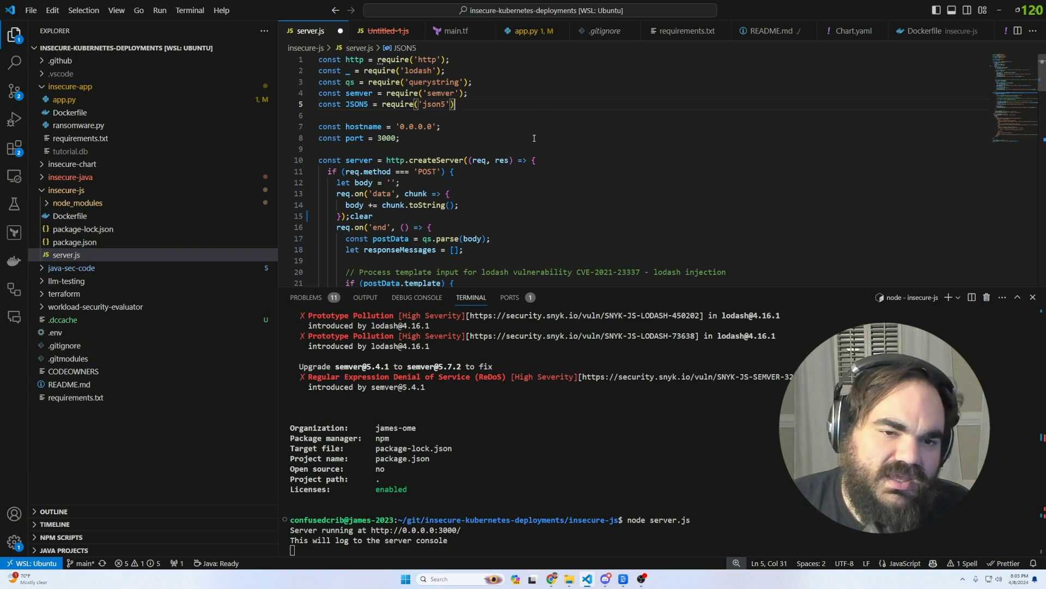
click(559, 136)
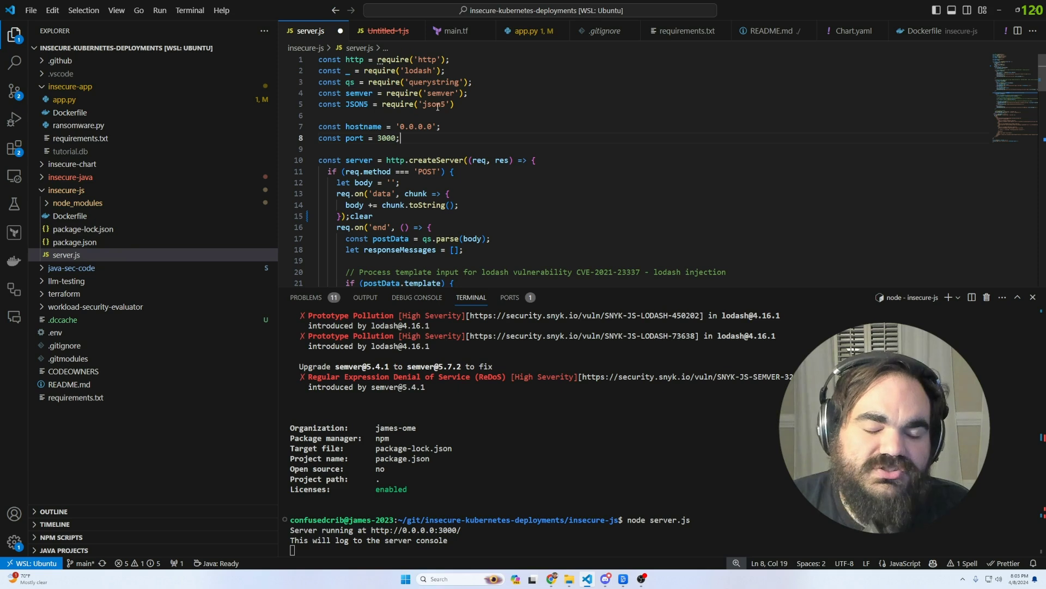
key(Up)
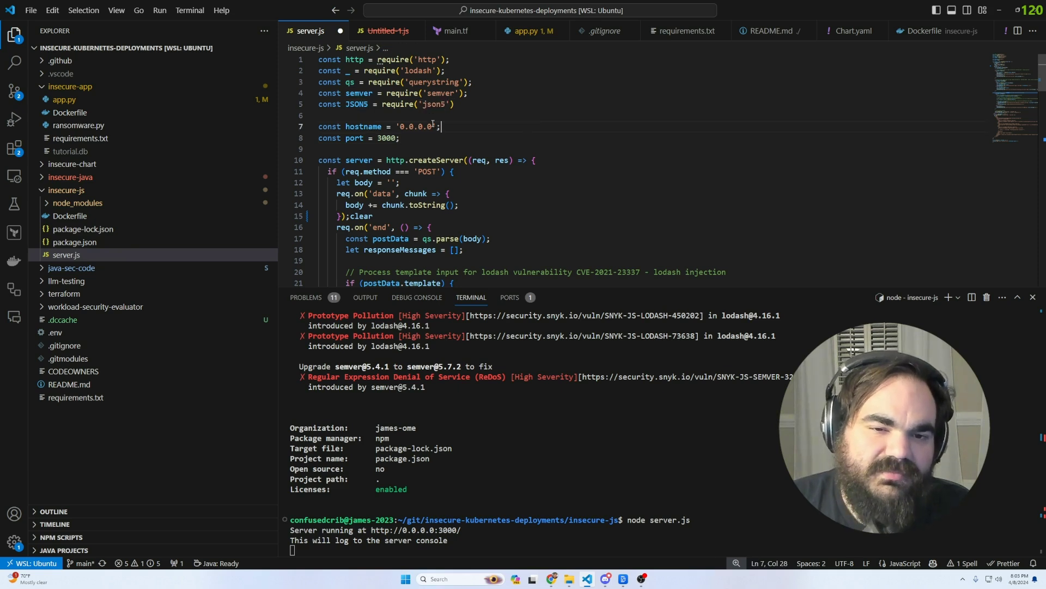
double_click(408, 70)
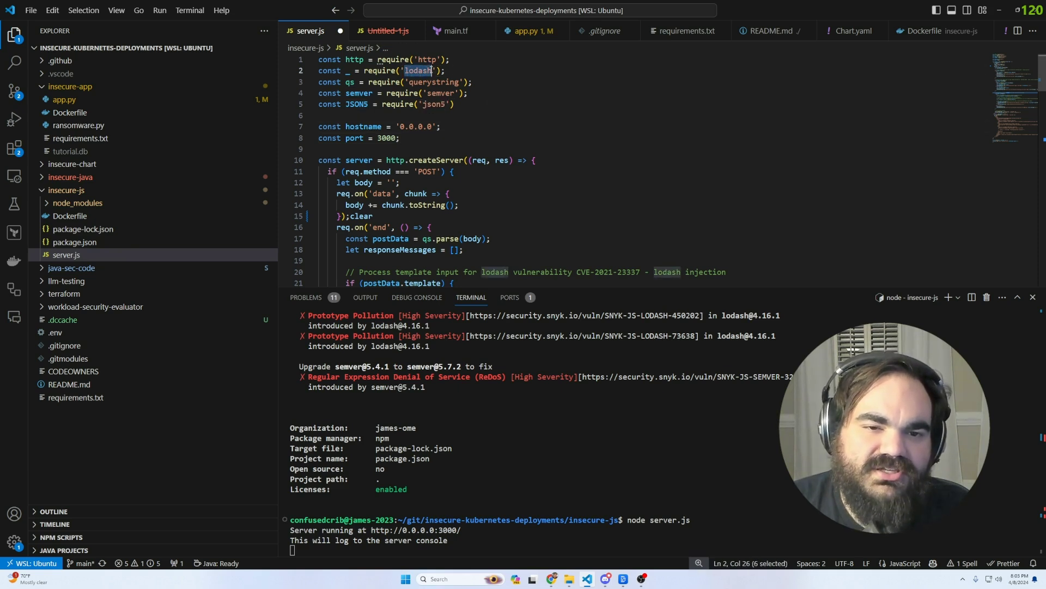
click(600, 81)
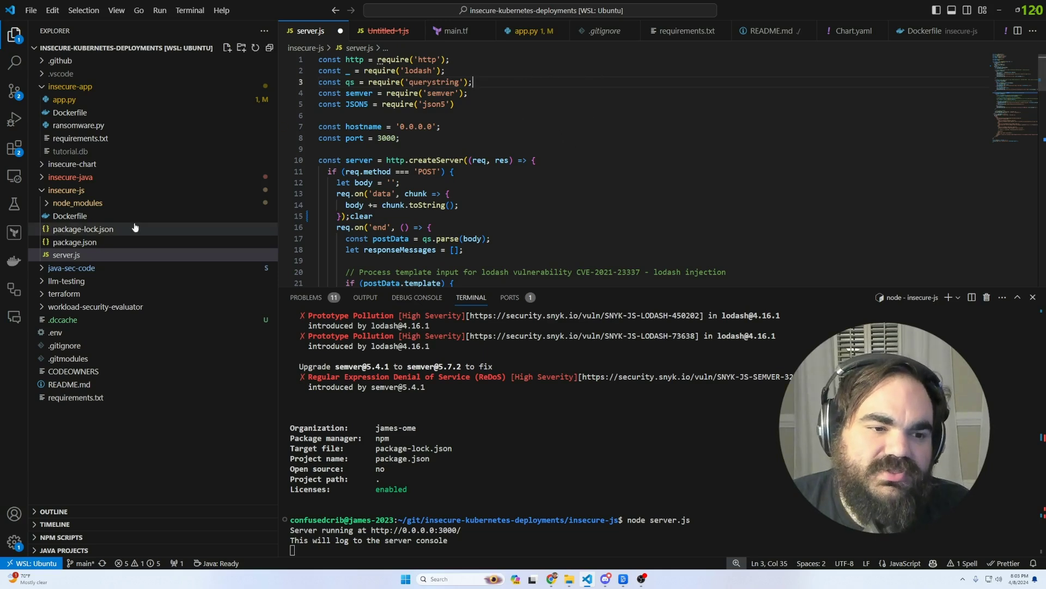
Compare the packages declared in package.json with the json5 and lodash imports in server.js once more.
click(112, 242)
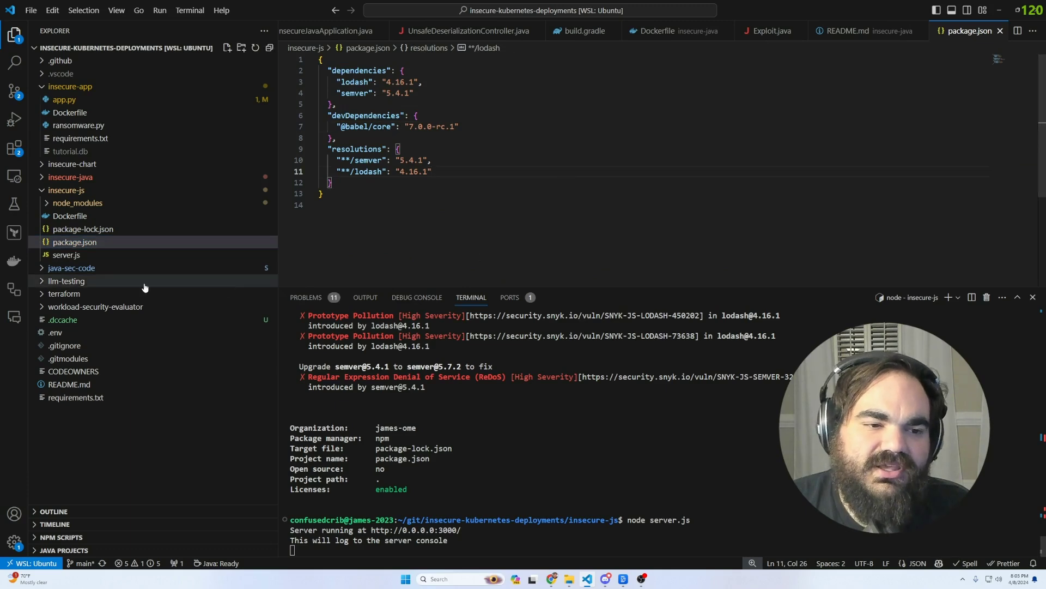
click(66, 254)
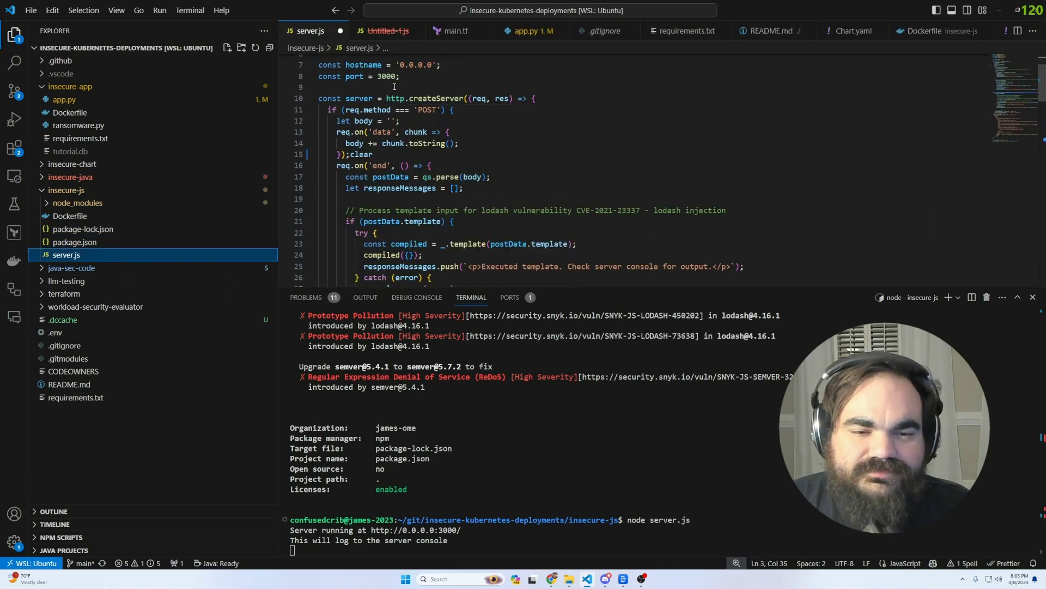
mouse_move(450, 101)
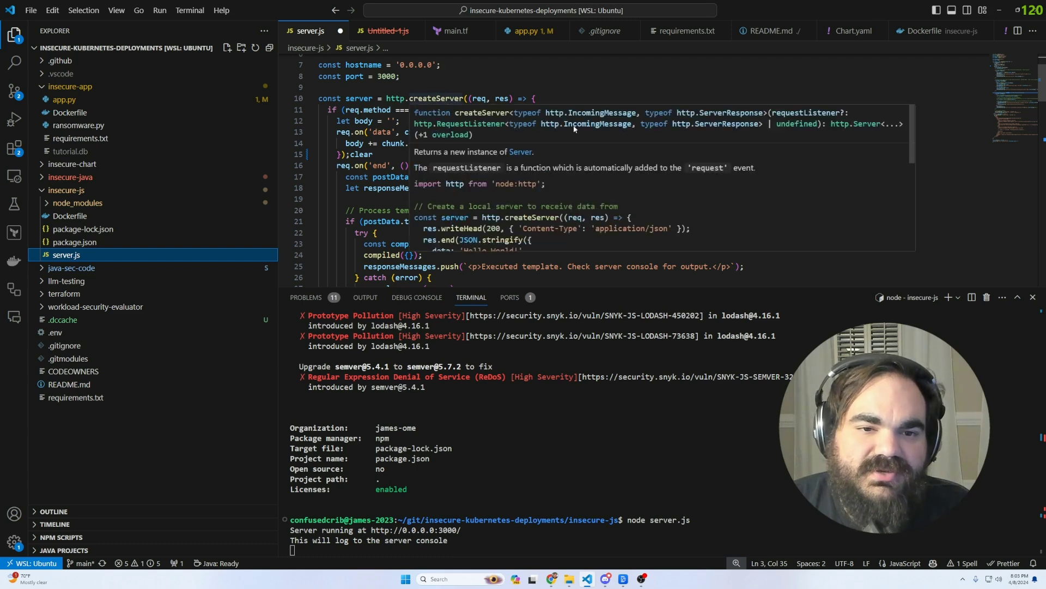
click(383, 144)
scroll(386, 126, up, 2)
click(428, 104)
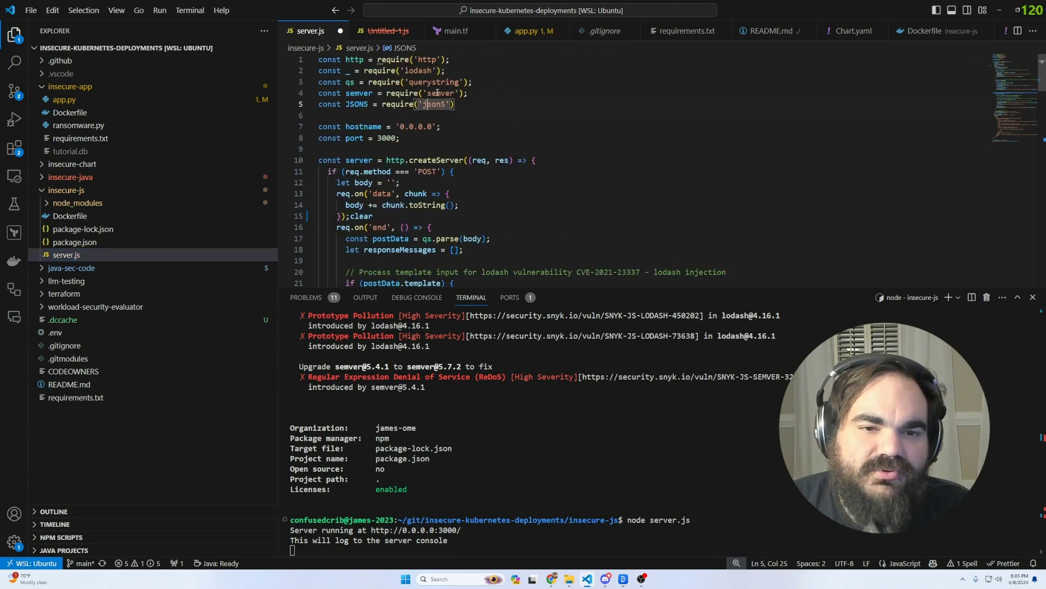
click(419, 70)
click(160, 240)
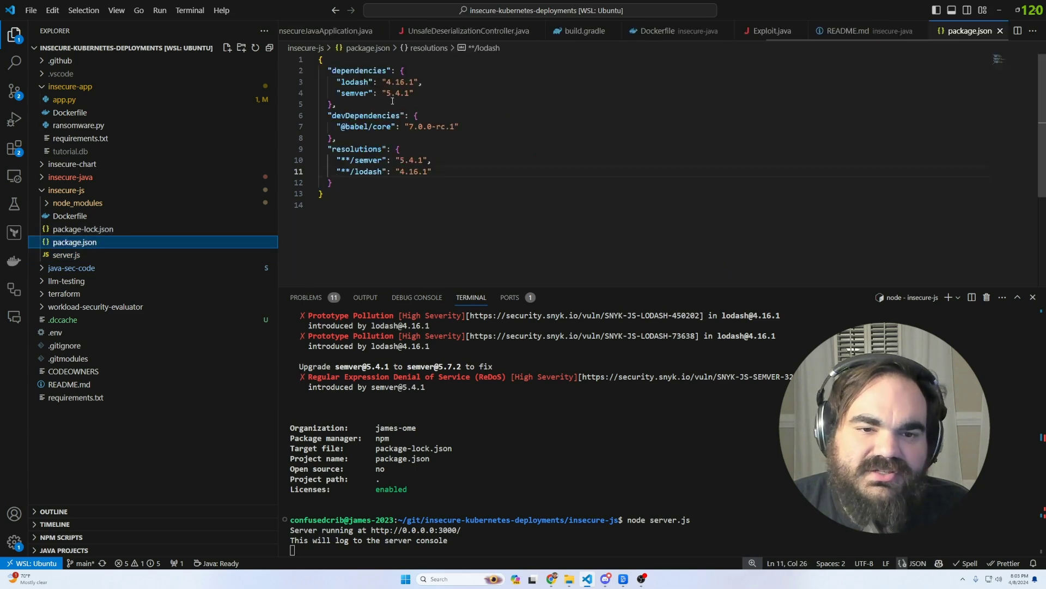
Examine the lodash injection code for CVE-2021-23337 in server.js, focusing on the template call that processes the posted data.
click(136, 254)
scroll(455, 110, down, 5)
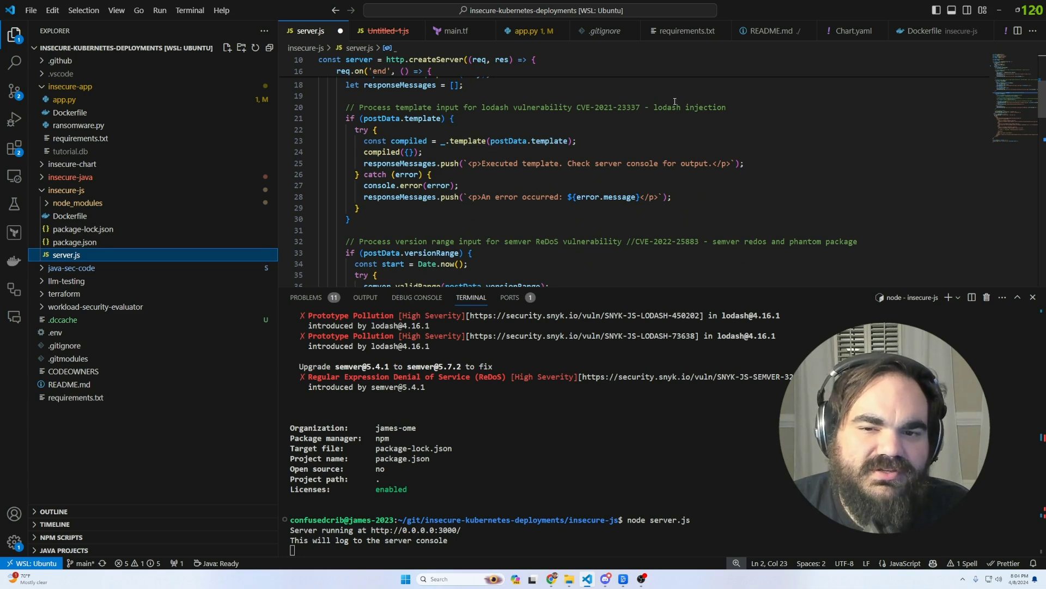
drag(654, 107, 697, 109)
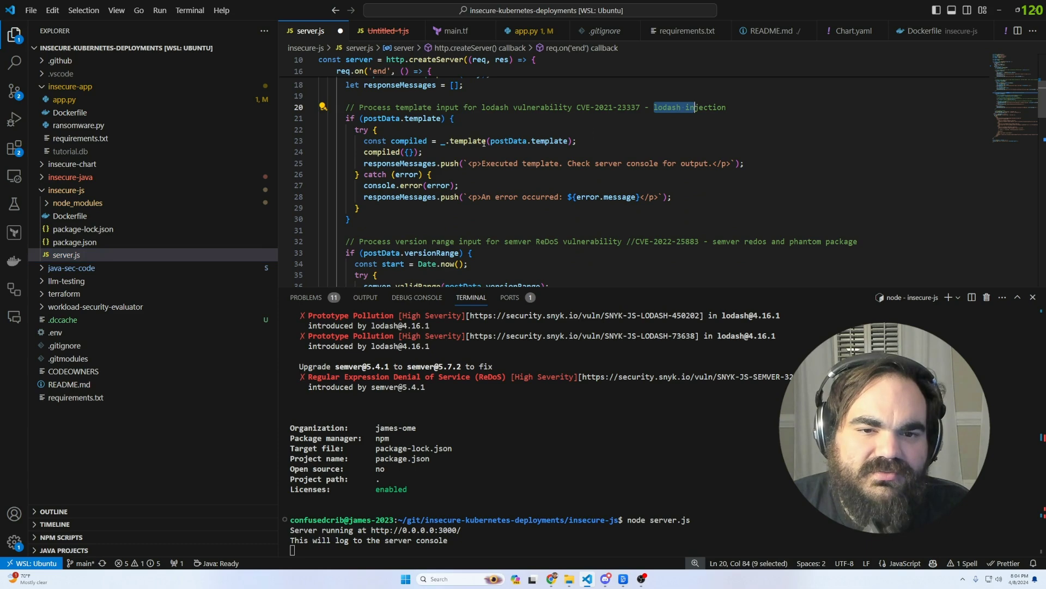
double_click(461, 141)
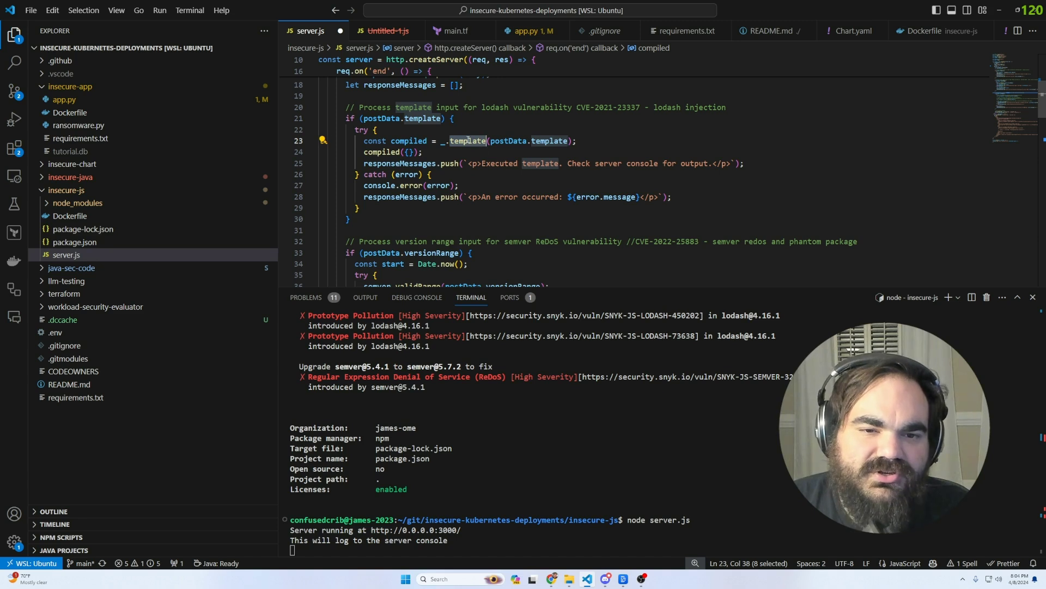
scroll(532, 163, up, 3)
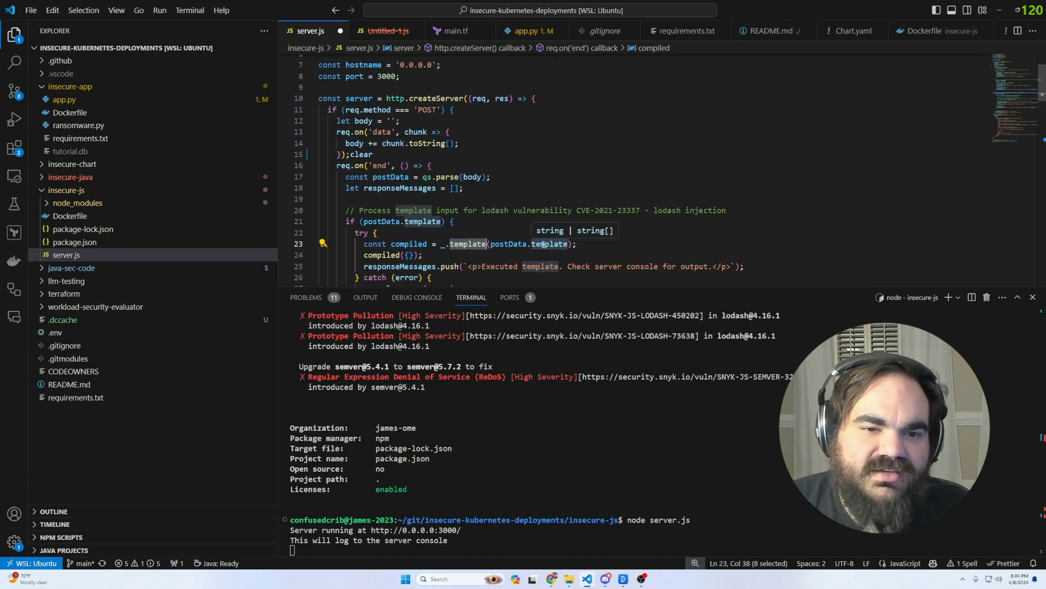
scroll(473, 194, down, 2)
scroll(524, 136, up, 2)
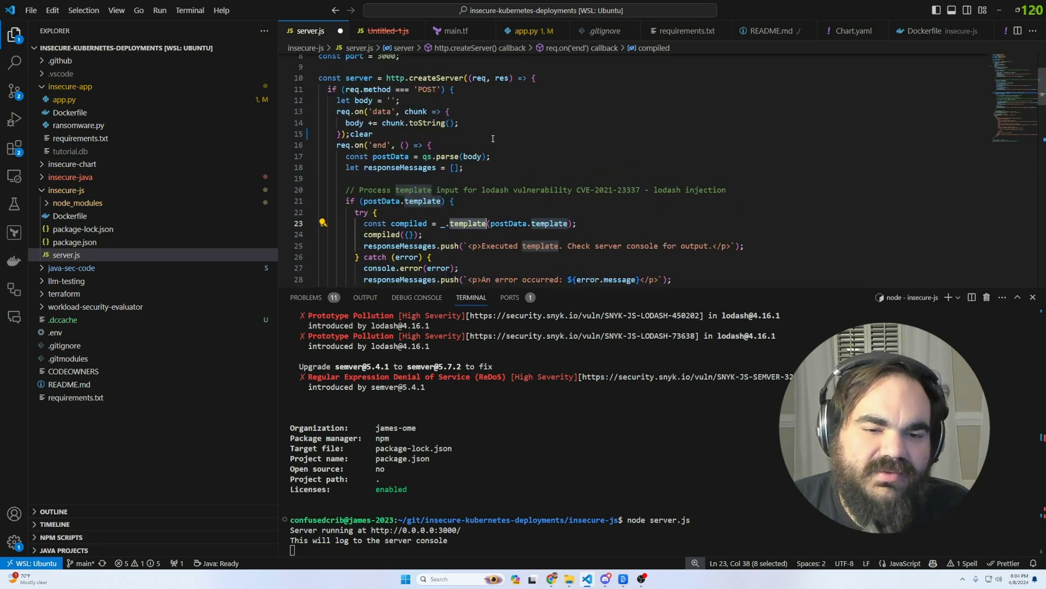
Examine the semver ReDoS code for CVE-2022-25883 in server.js, focusing on the validRange call and the phantom package comment.
scroll(493, 139, down, 8)
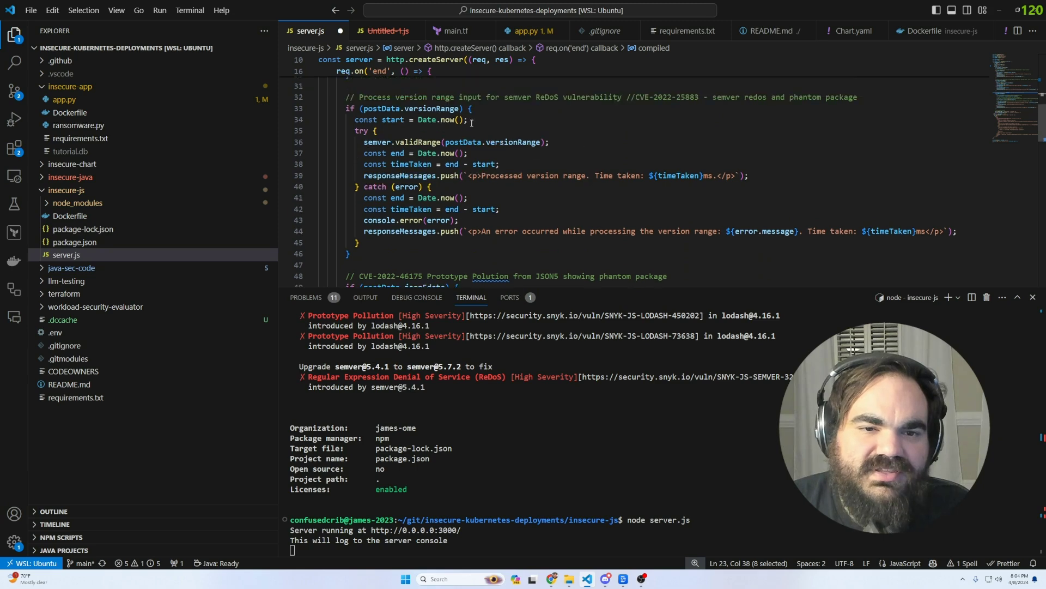
double_click(437, 141)
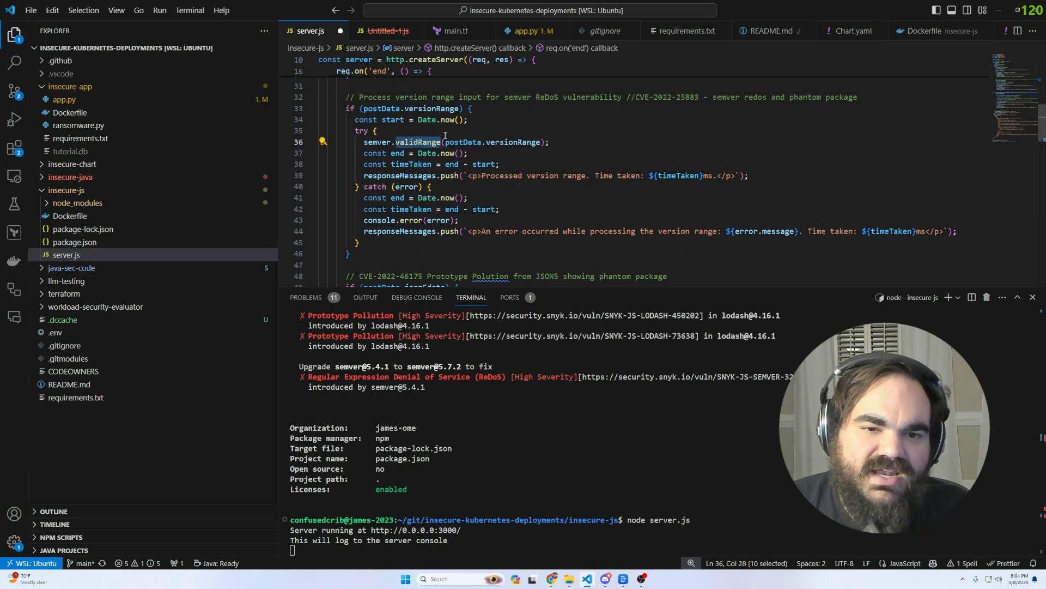
drag(635, 97, 694, 97)
Examine the JSON5 prototype pollution code for CVE-2022-46175 in server.js, from the posted json5data through the polluted-object check and response.
scroll(466, 102, down, 5)
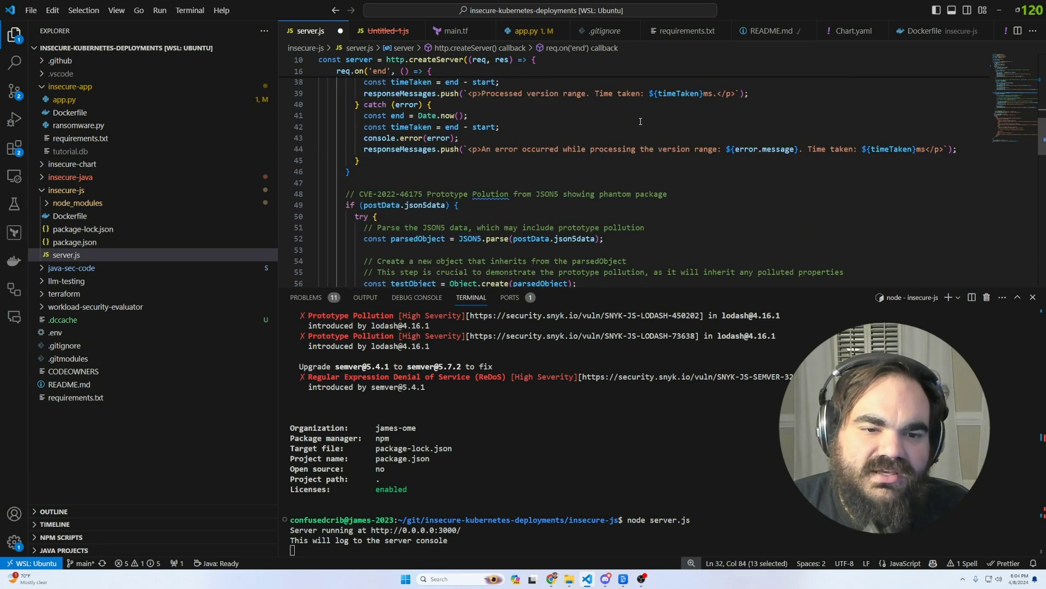
double_click(436, 122)
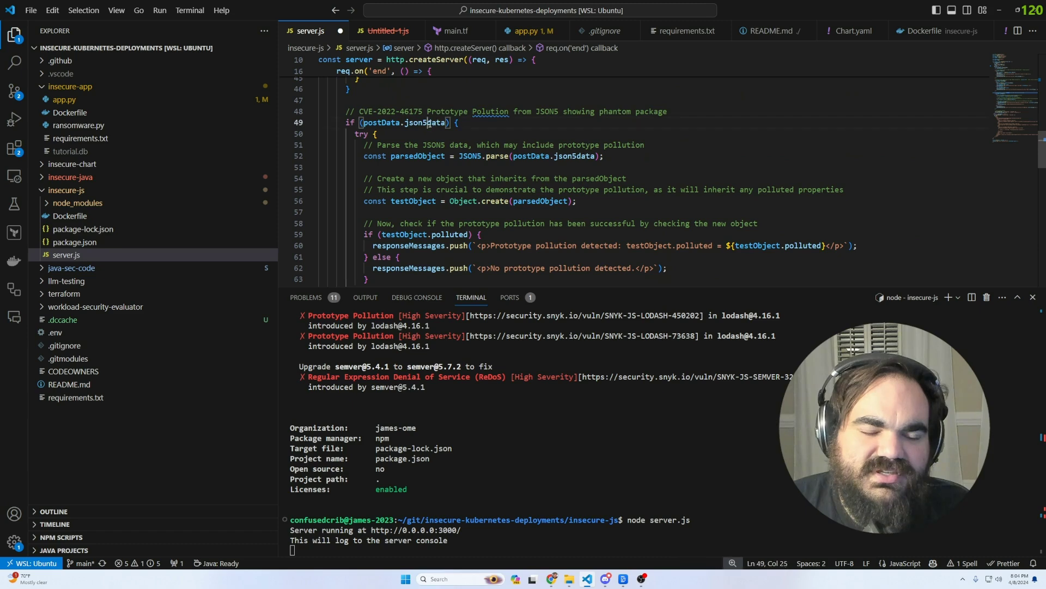
drag(429, 112, 504, 112)
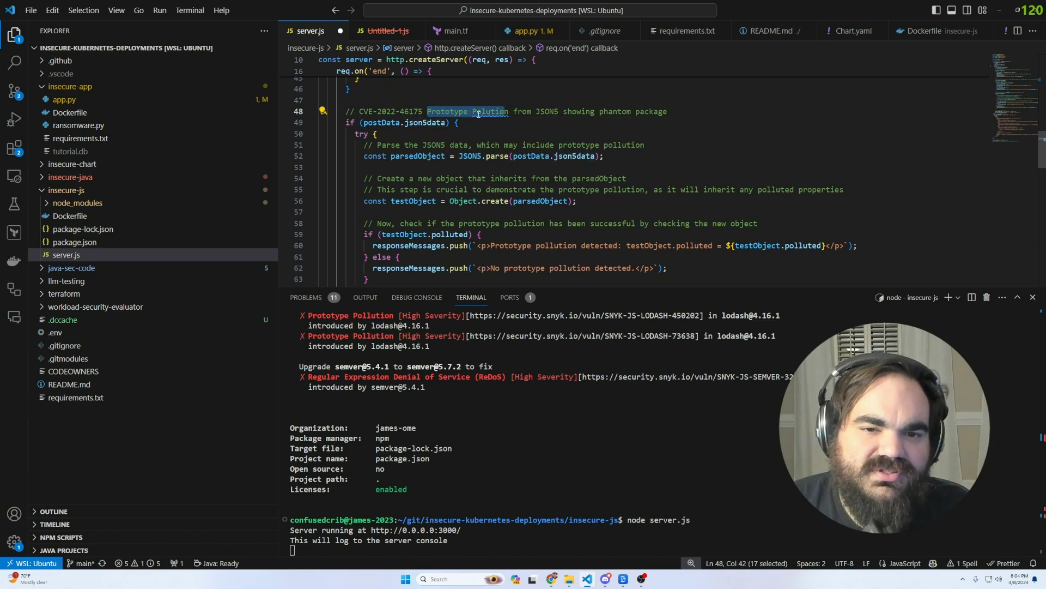
click(482, 111)
scroll(577, 123, down, 2)
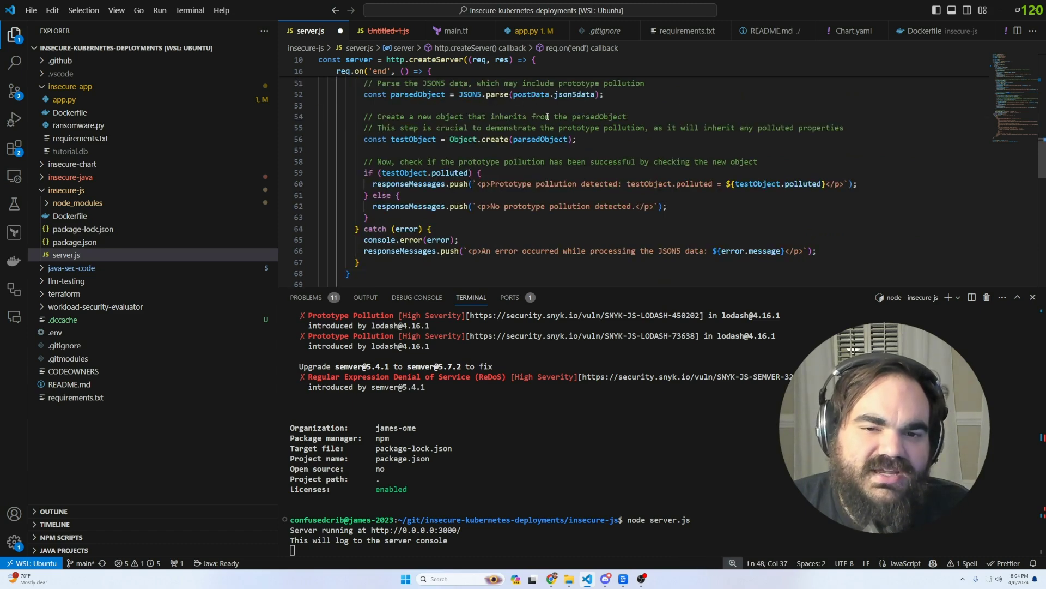
click(545, 151)
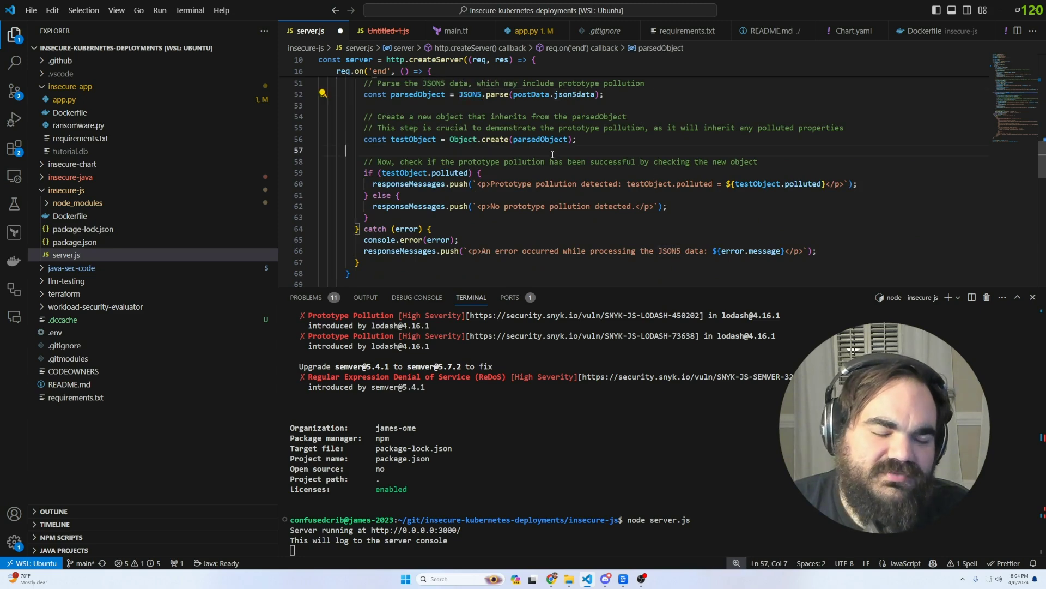
scroll(604, 234, down, 5)
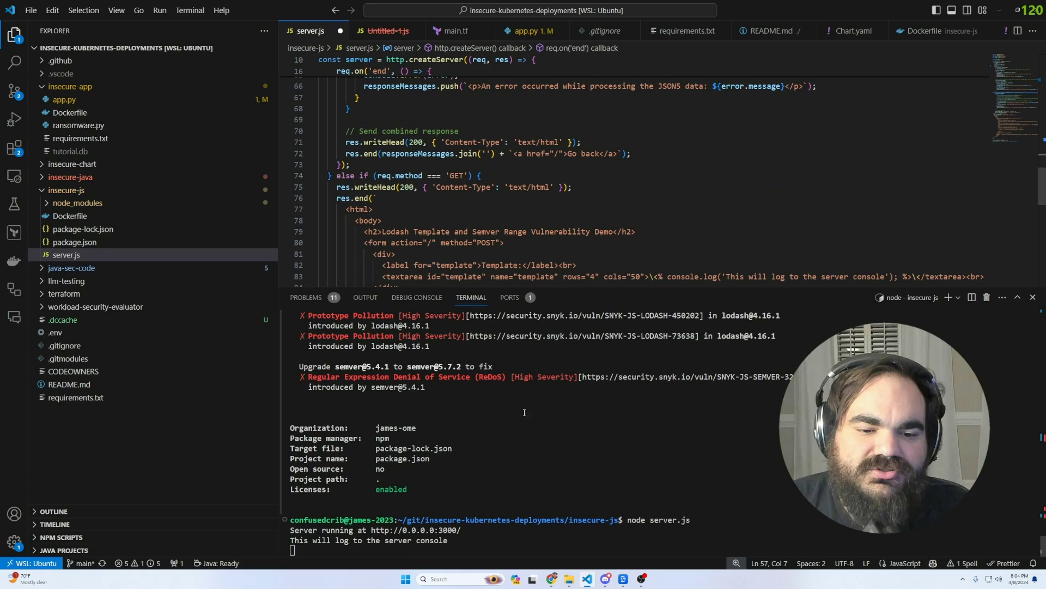
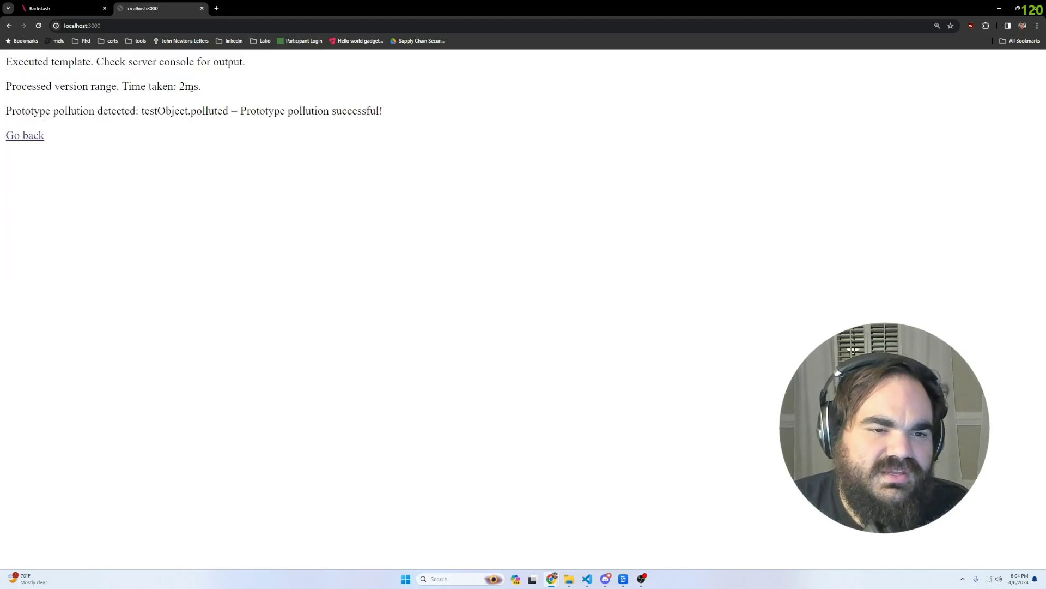
Check the exploit results on the localhost:3000 page against the server console output, covering template execution, version range timing and prototype pollution.
drag(180, 85, 186, 86)
click(192, 97)
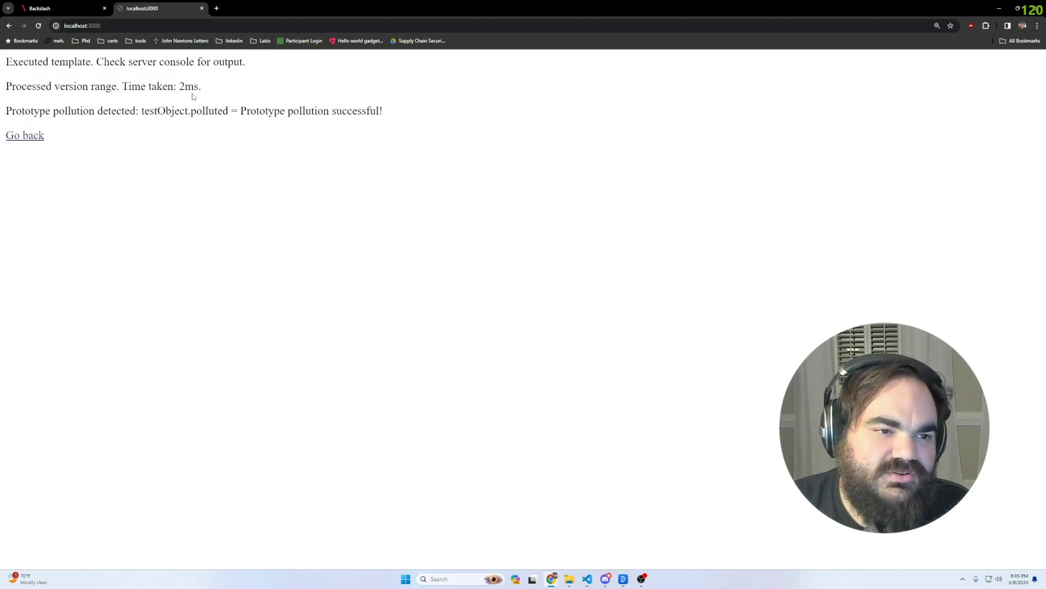
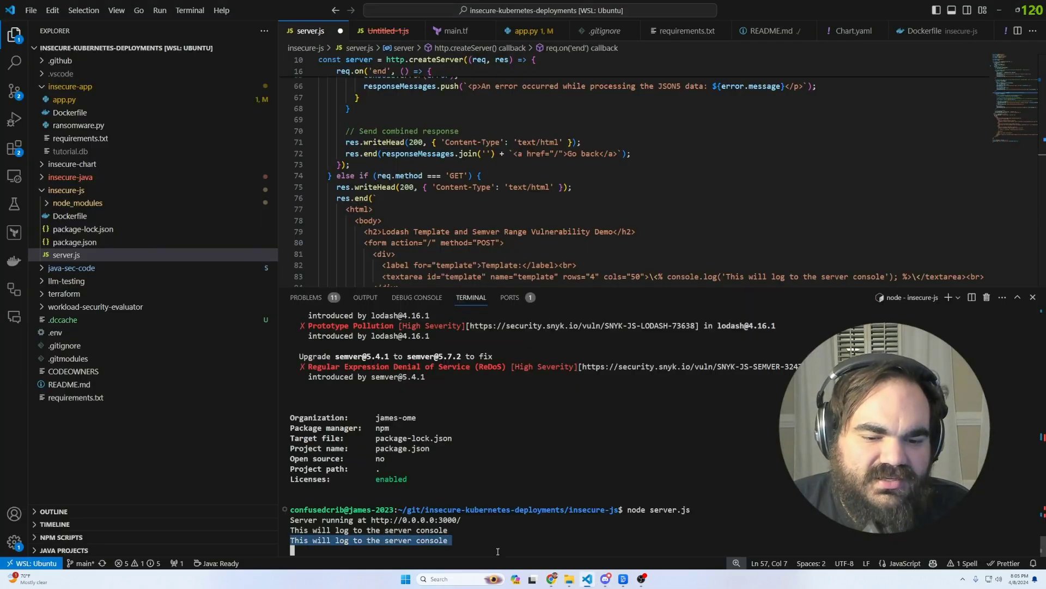
click(633, 531)
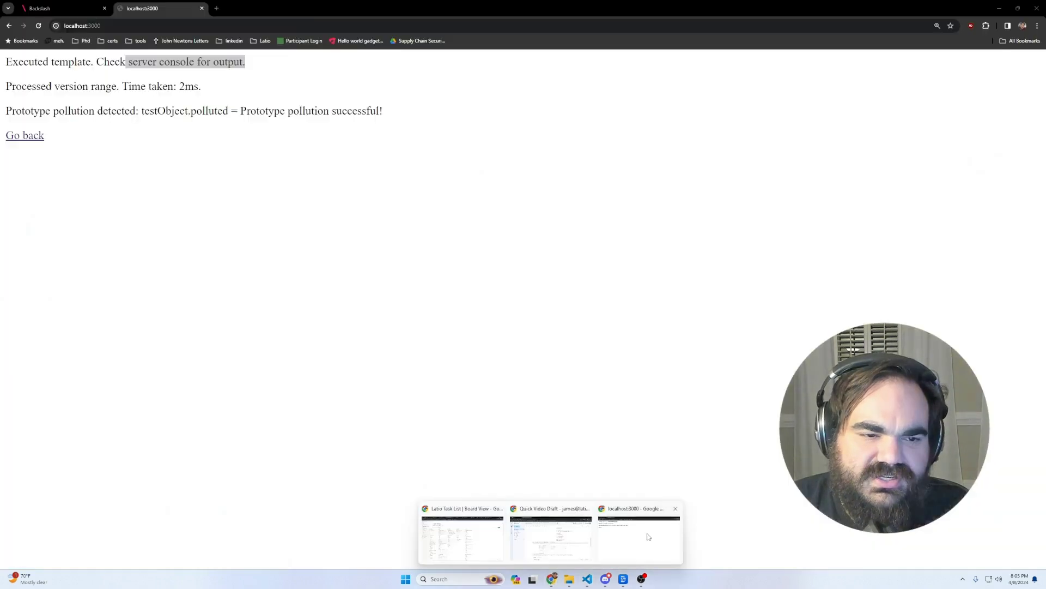
drag(383, 110, 227, 112)
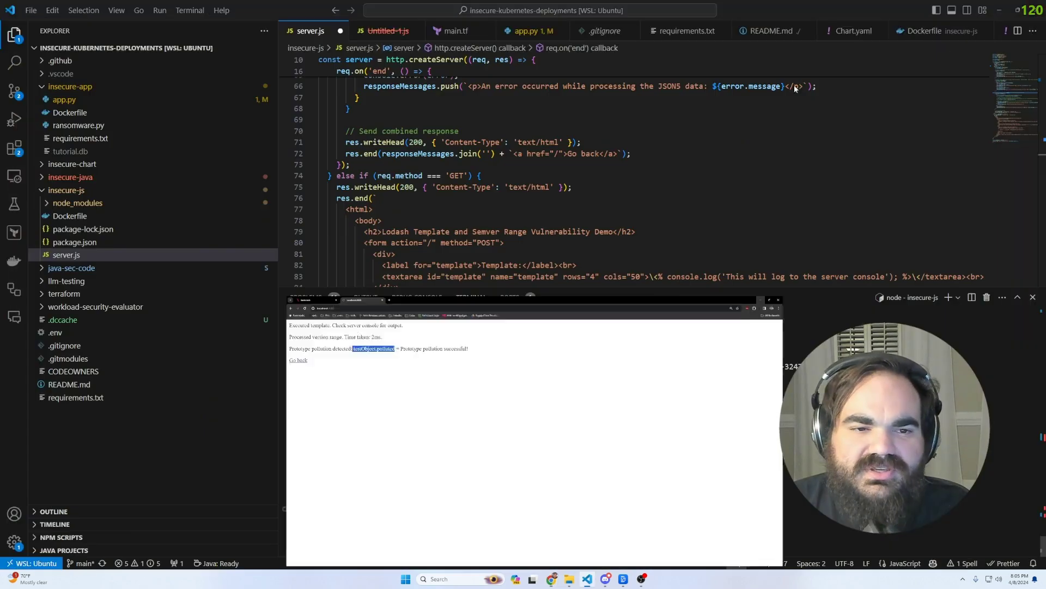
click(551, 579)
mouse_move(551, 579)
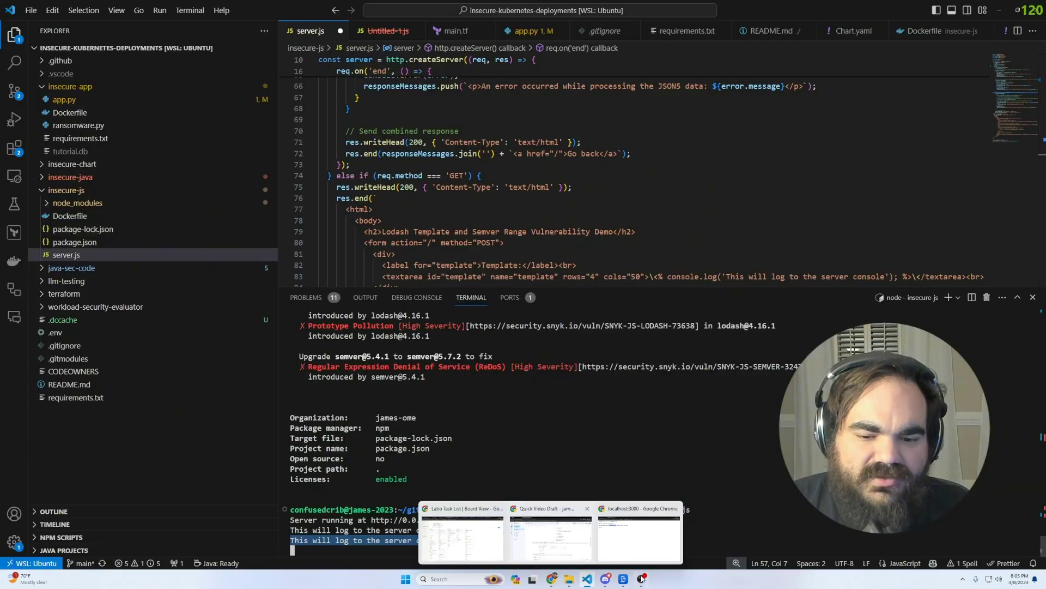
mouse_move(642, 579)
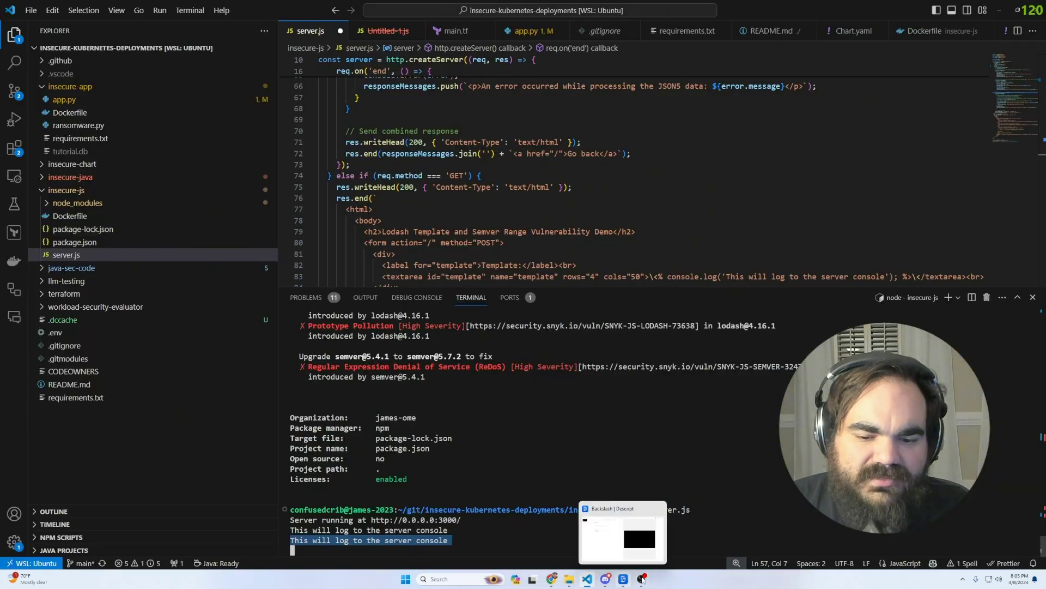
Stop the running Node server, clear the terminal and run "snyk test ." in the insecure-js folder.
click(565, 443)
key(ctrl+c)
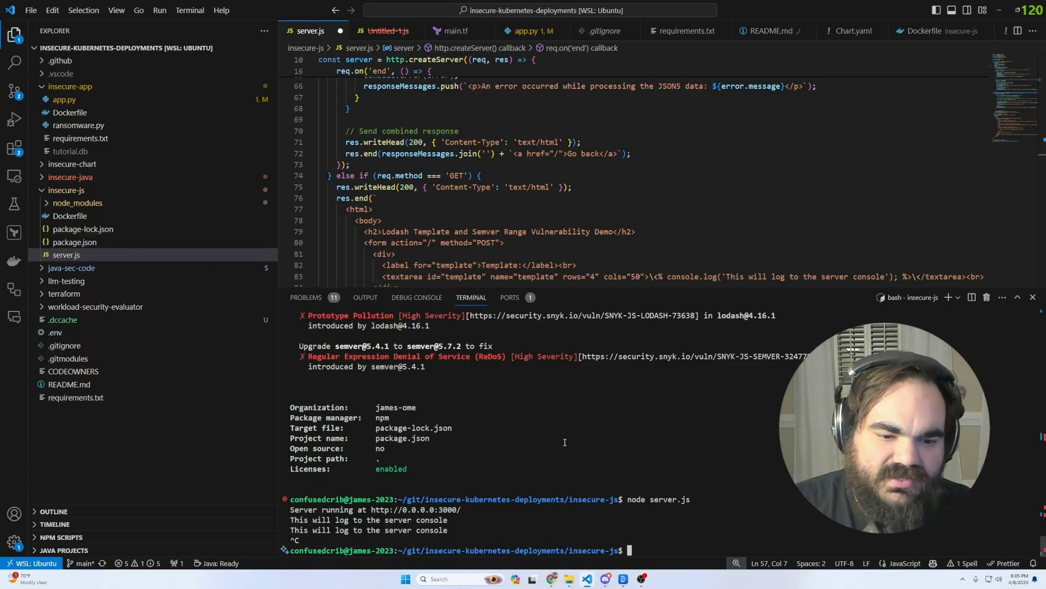
text(clear)
key(Return)
text(snyk test .)
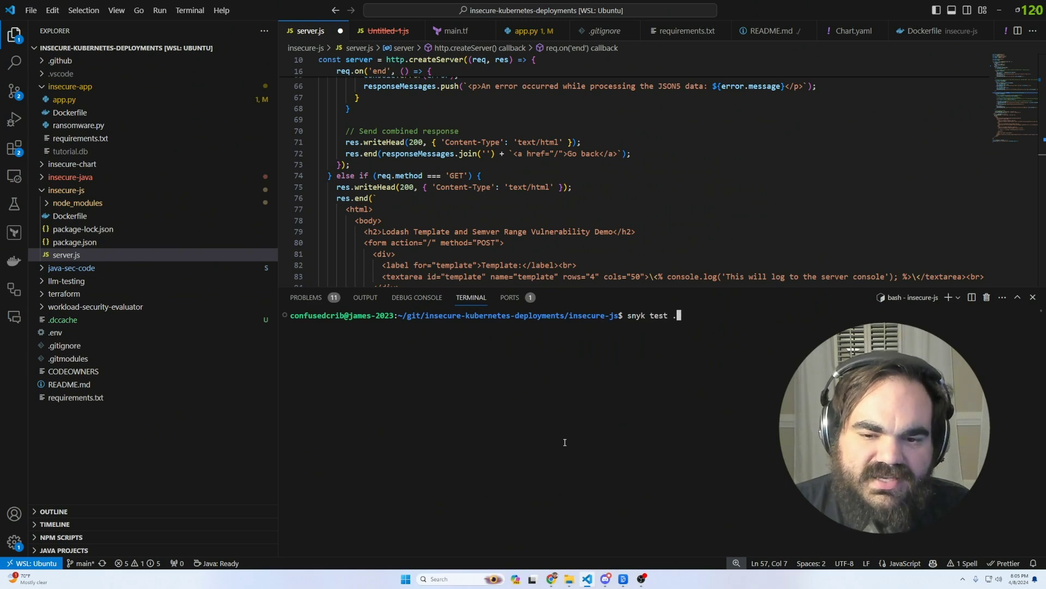
key(Return)
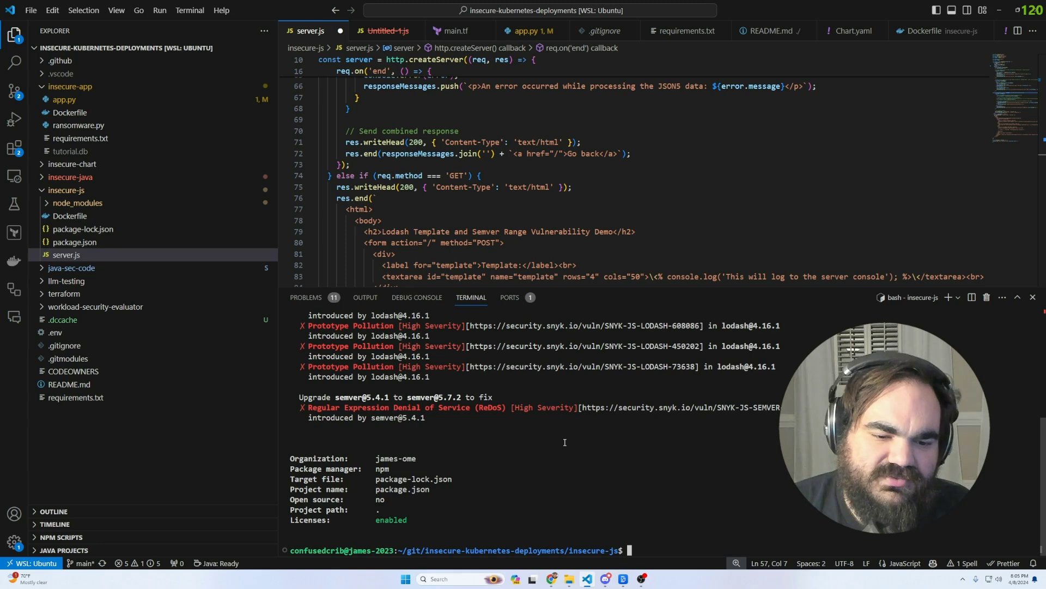
scroll(615, 461, up, 5)
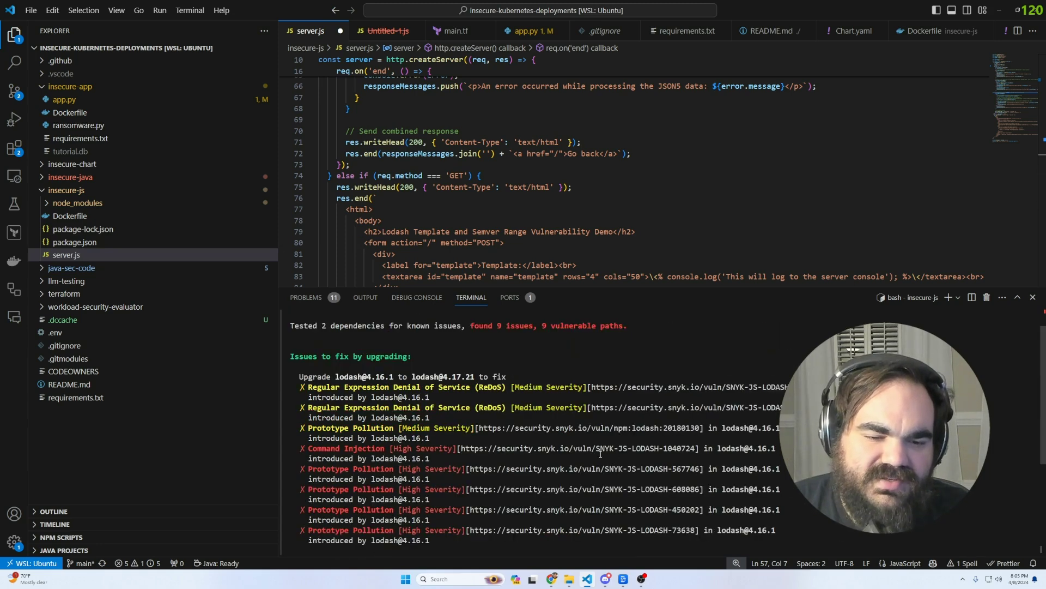
scroll(616, 430, up, 1)
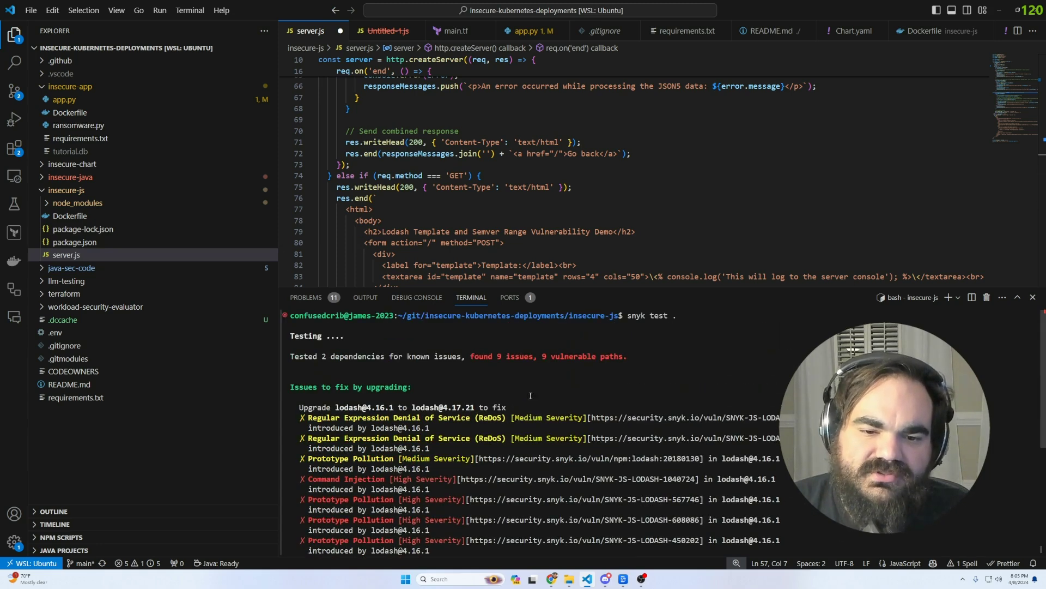
drag(470, 355, 620, 357)
scroll(354, 399, down, 3)
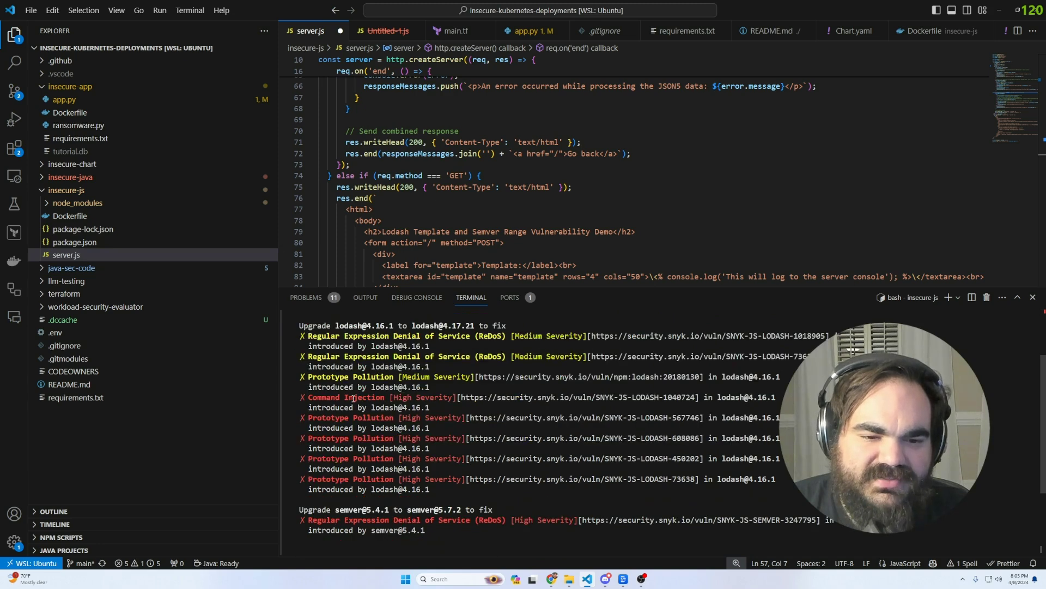
drag(480, 325, 761, 486)
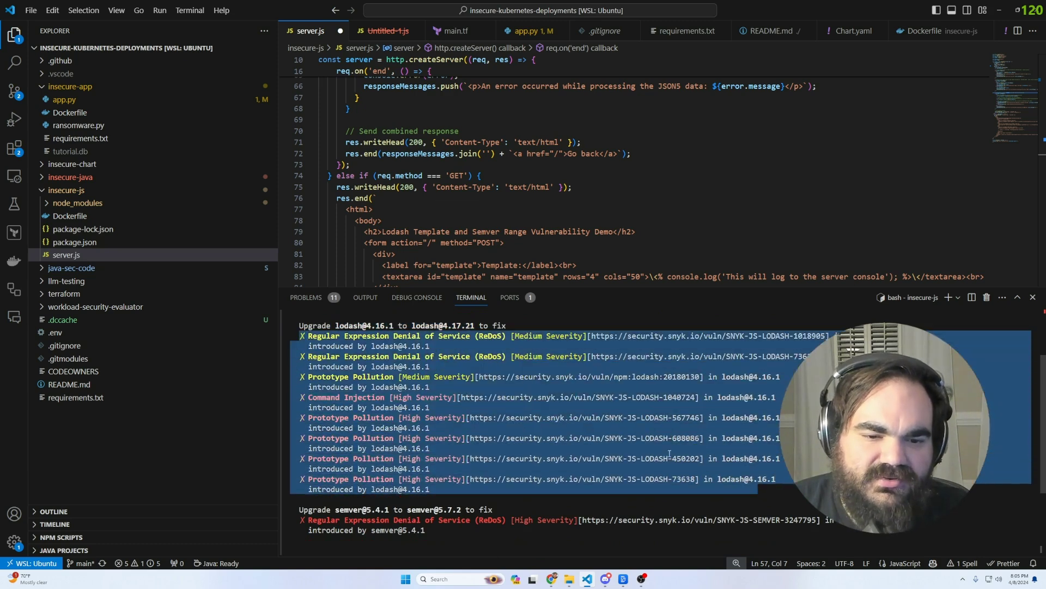
scroll(670, 453, up, 2)
click(415, 359)
scroll(388, 364, down, 3)
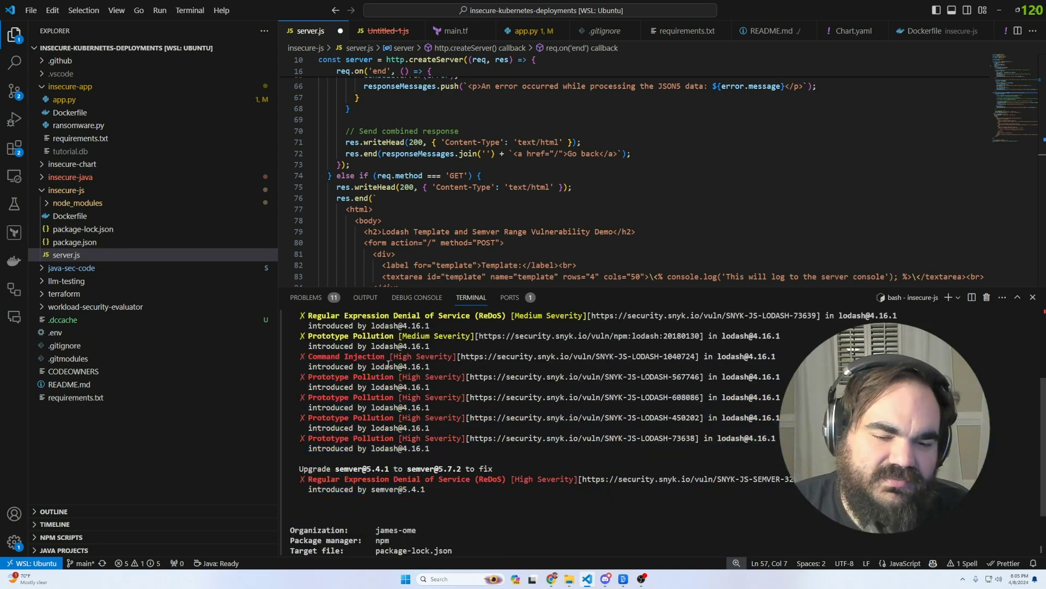
drag(439, 493, 517, 477)
click(365, 459)
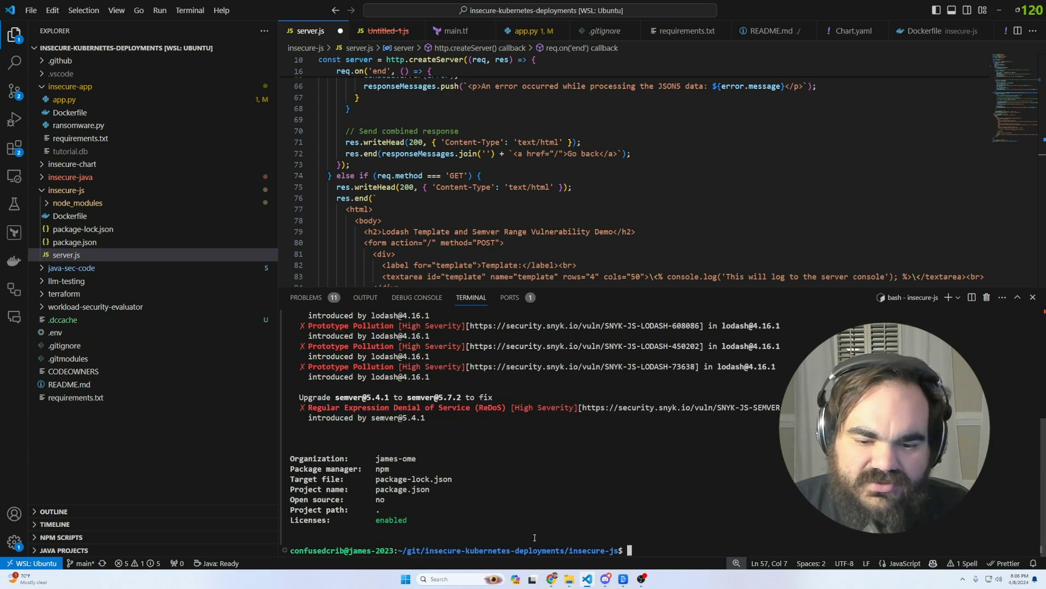
Switch to Backslash in the browser and open the lodash issue under "Reachable packages with critical/high severity vulnerabilities".
mouse_move(550, 580)
click(616, 532)
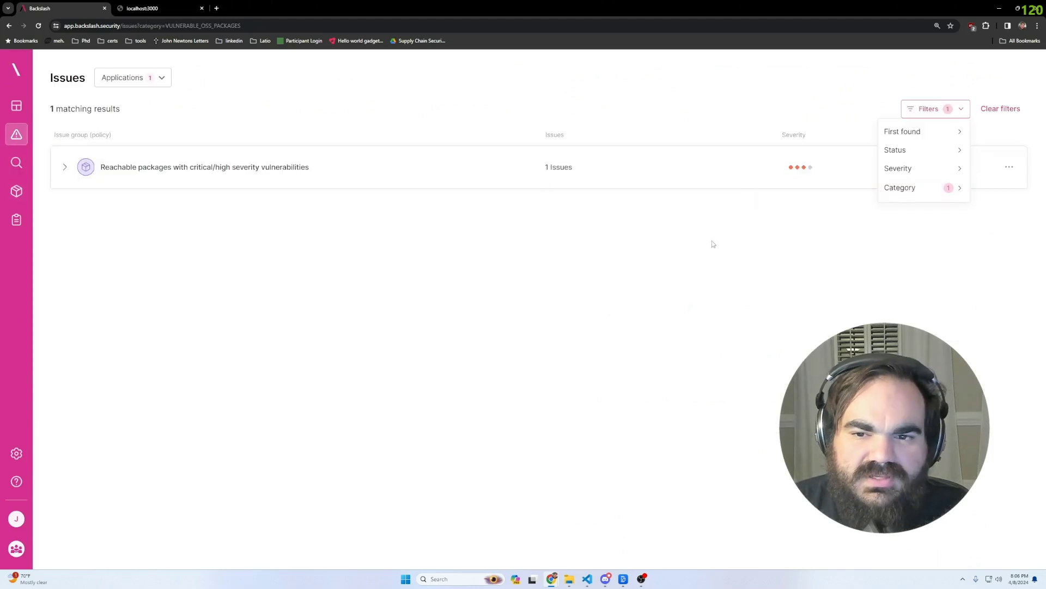
click(713, 244)
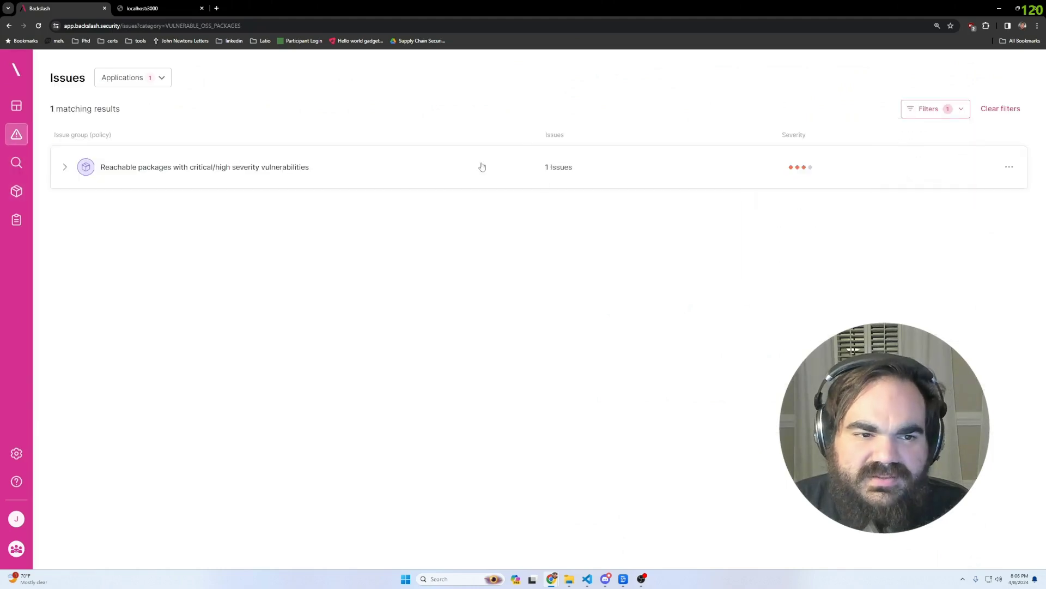
click(482, 166)
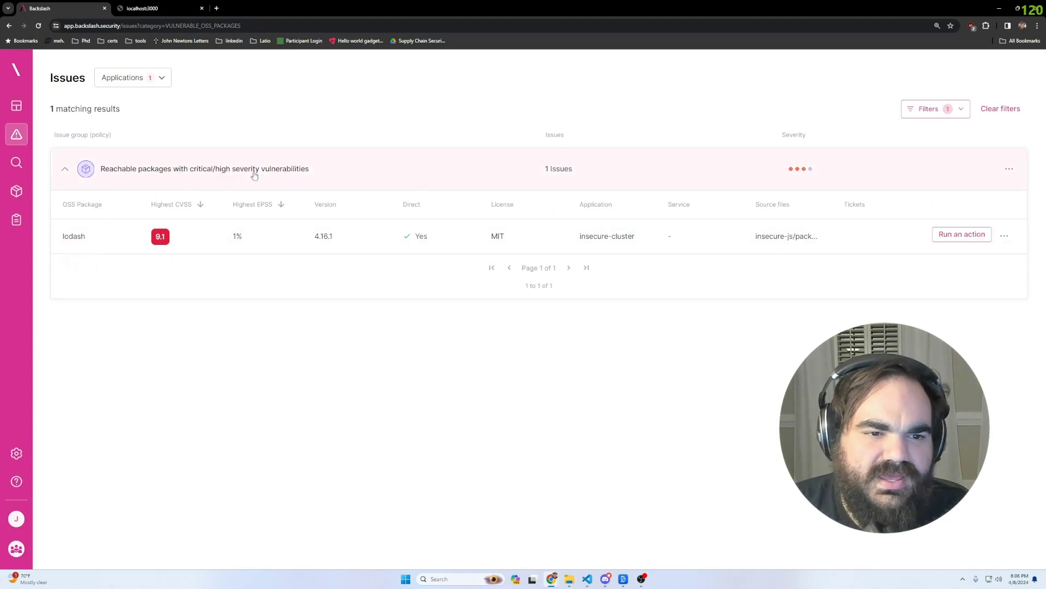
click(192, 239)
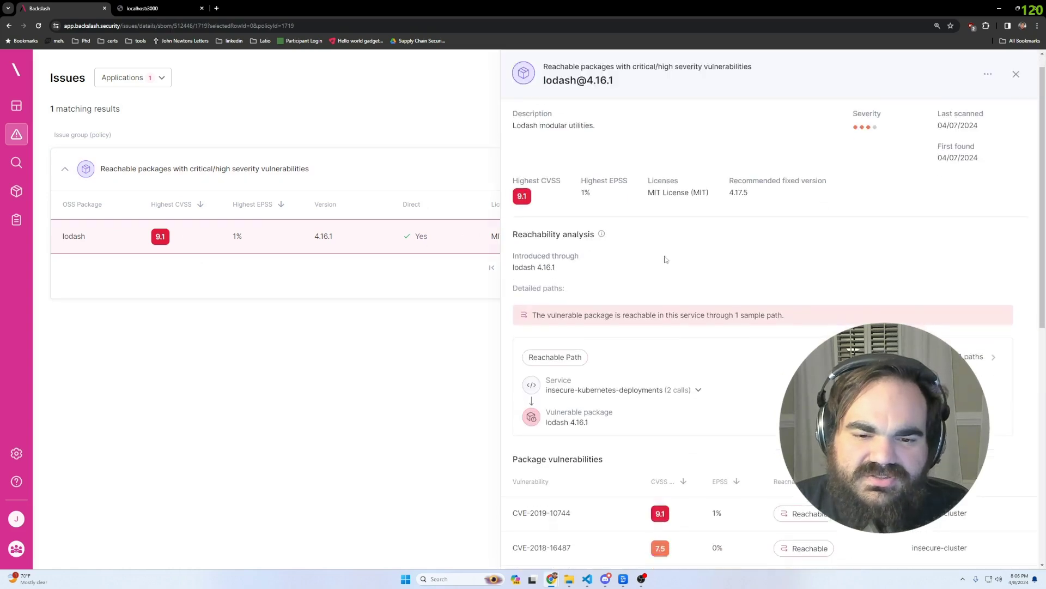
Expand the insecure-kubernetes-deployments calls in lodash's reachable path and open the server.js:2 and server.js:23 source links in separate tabs.
scroll(665, 259, down, 2)
click(699, 290)
scroll(738, 236, down, 2)
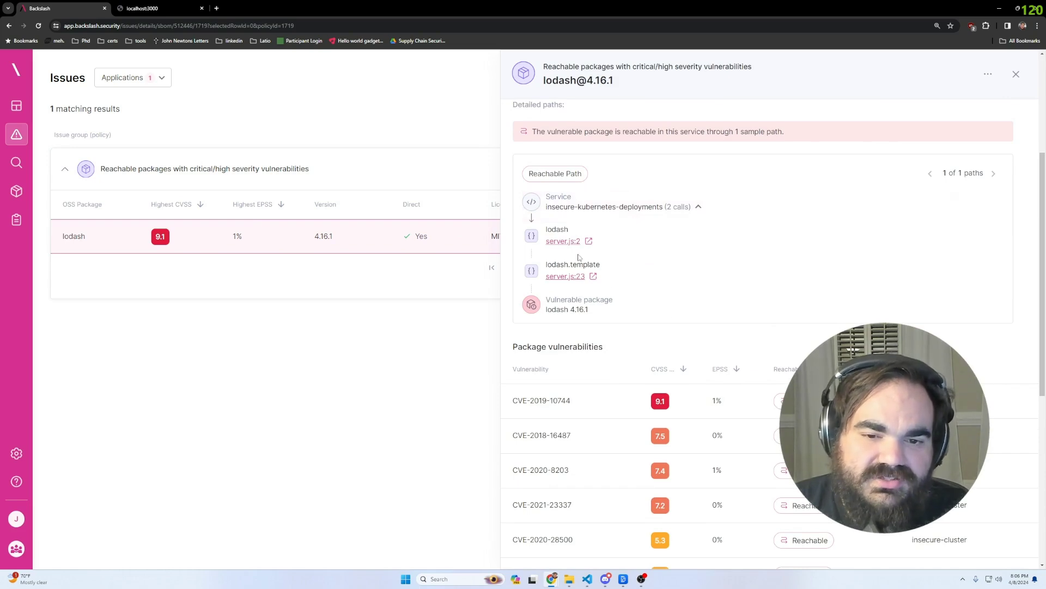
middle_click(563, 241)
middle_click(565, 276)
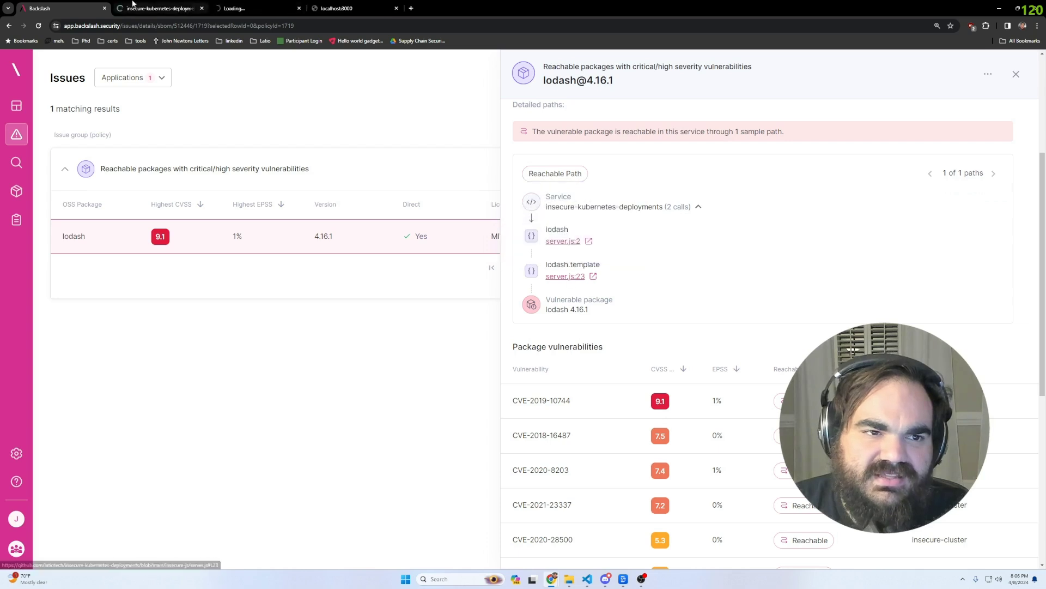
Examine the lodash import on line 2 of server.js on GitHub, close that page and return to the Backslash issue.
click(132, 5)
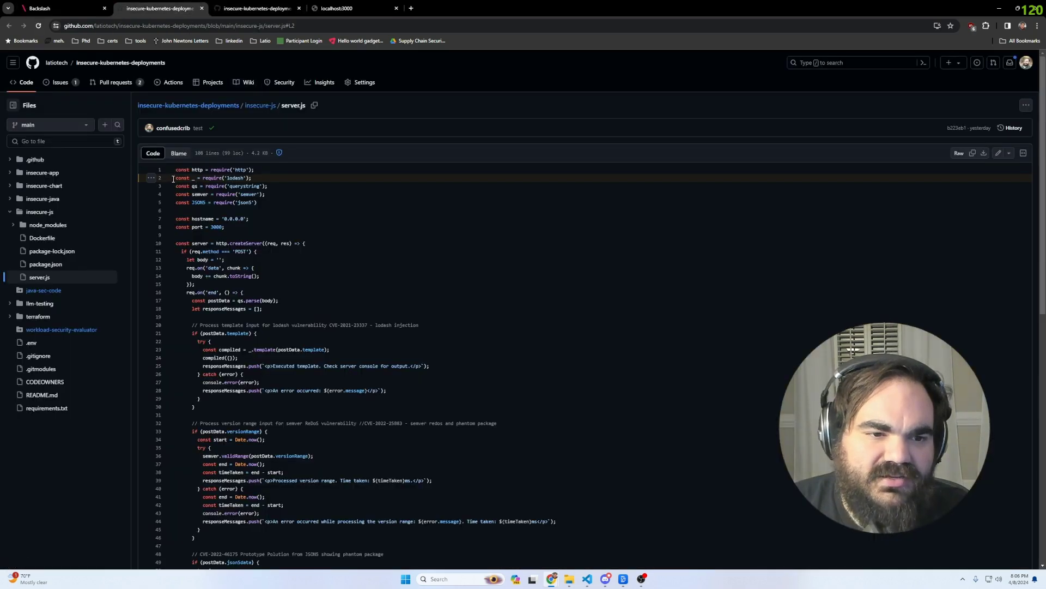
drag(173, 178, 331, 170)
key(ctrl+w)
key(ctrl+shift+Tab)
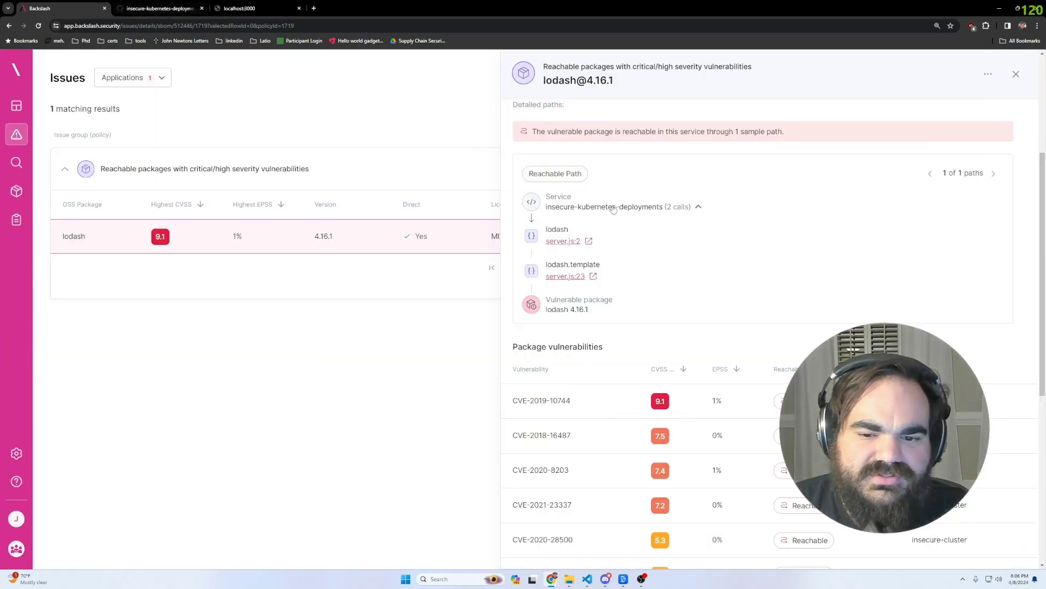
Check the reachability statement in the lodash issue, then leave its details and open the issue policies list.
drag(530, 337, 785, 337)
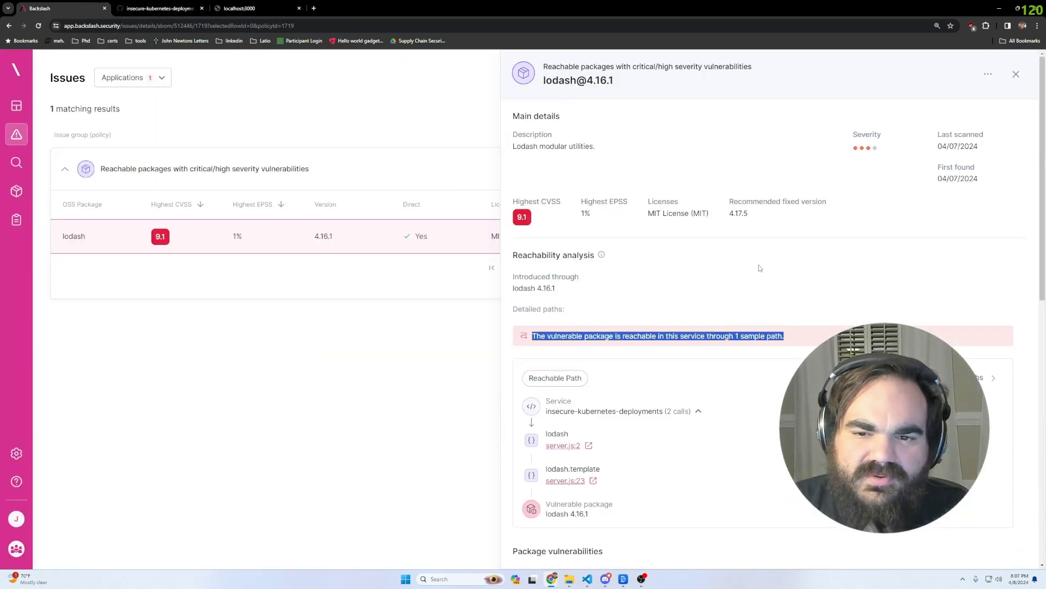
click(548, 348)
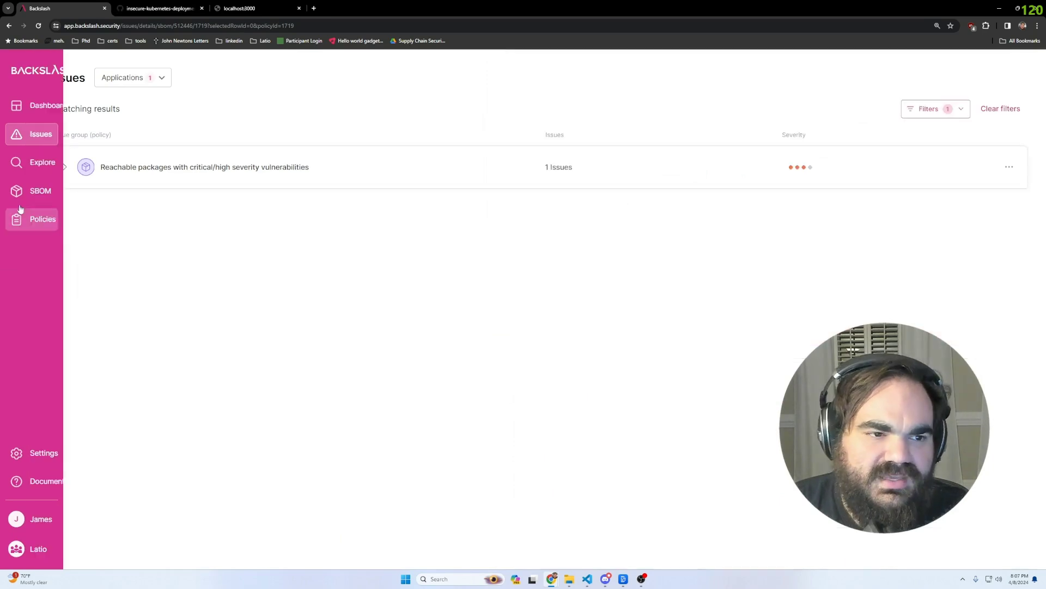
click(30, 166)
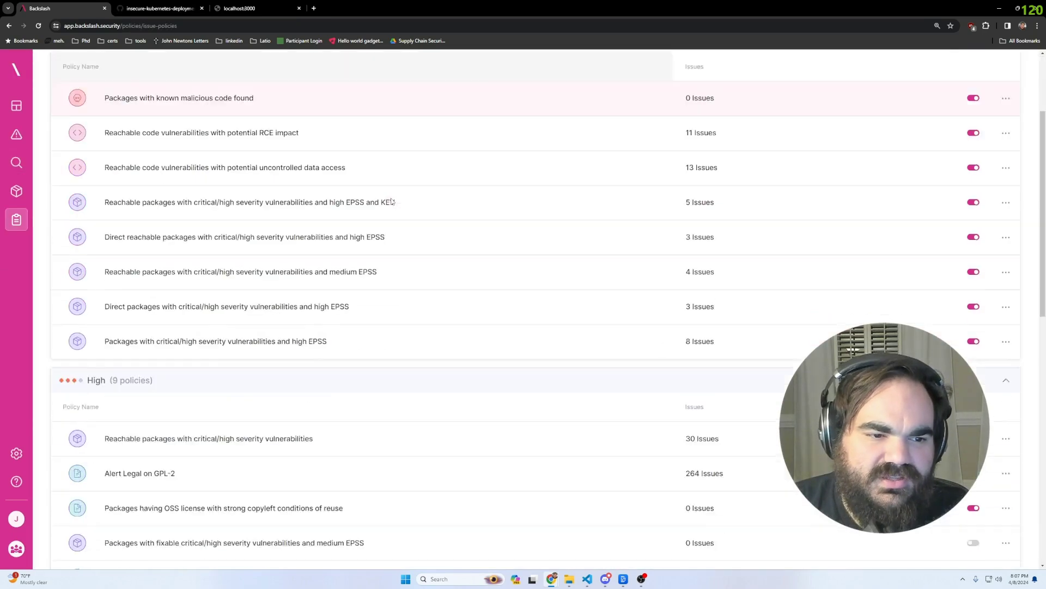
Look over the remaining issue policies, then start an Explore query that finds OSS packages.
scroll(391, 202, down, 5)
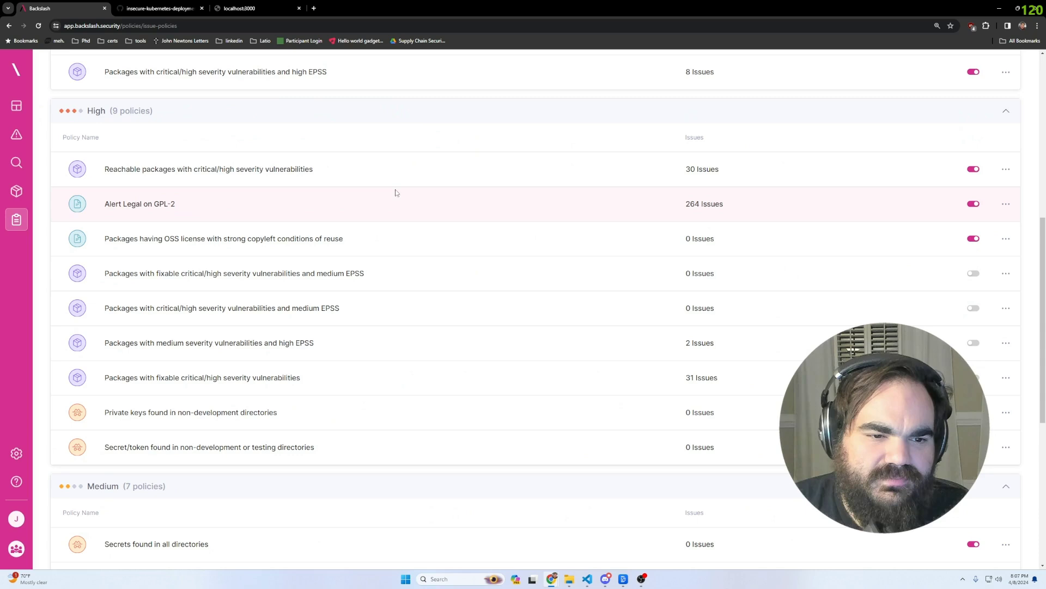
scroll(343, 198, down, 1)
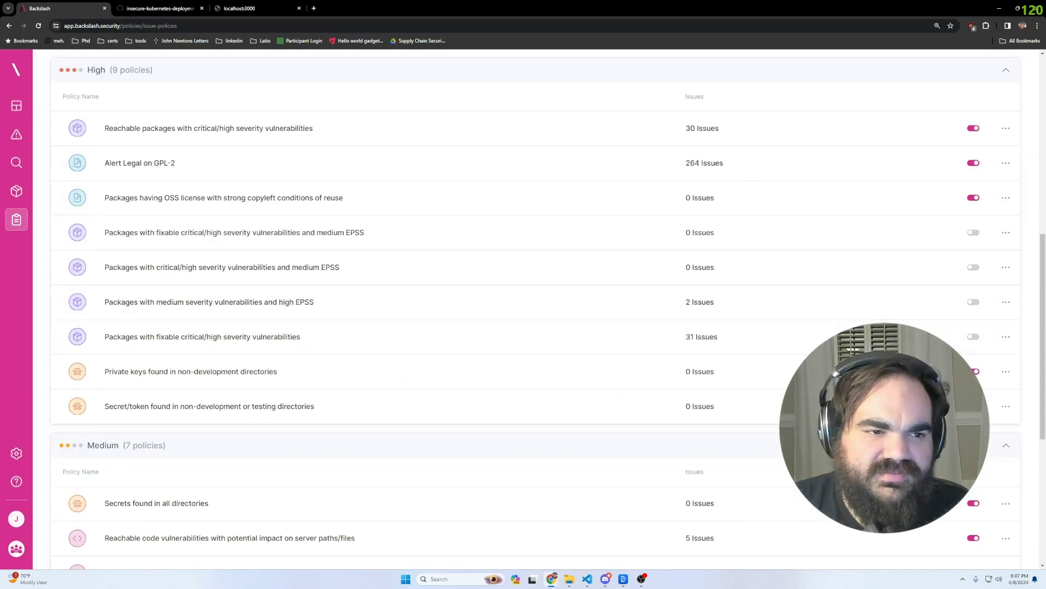
click(46, 165)
click(172, 153)
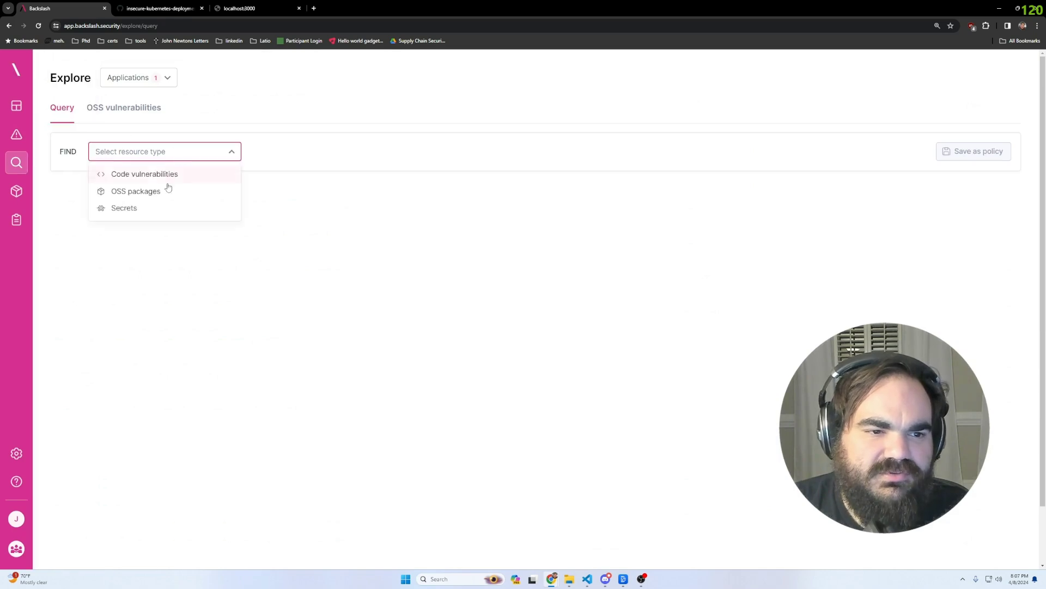
click(166, 190)
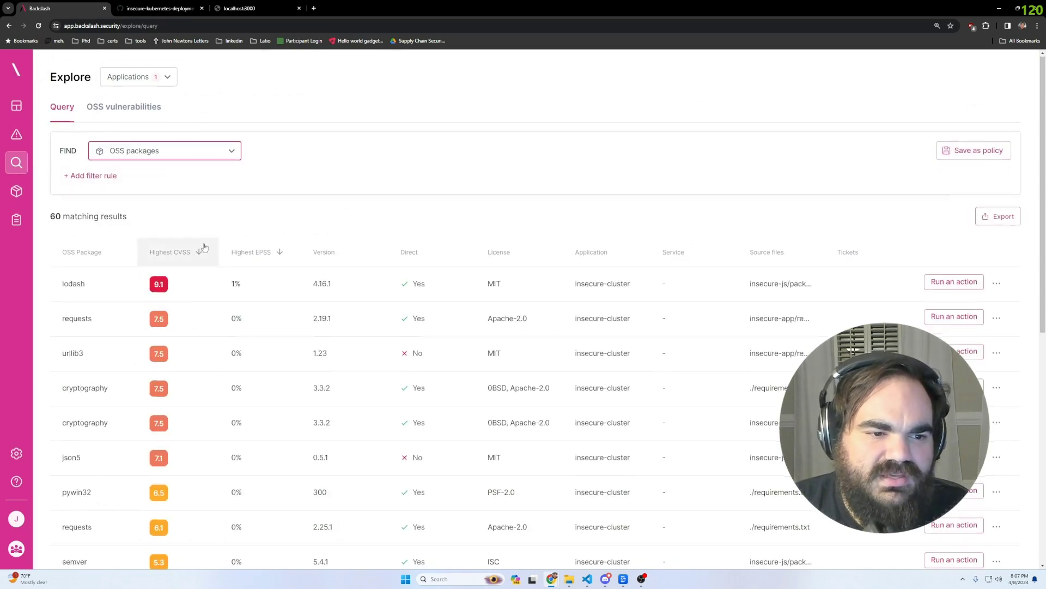
Add a Vulnerable filter rule to the OSS packages query.
scroll(206, 248, down, 1)
scroll(206, 246, up, 1)
click(94, 176)
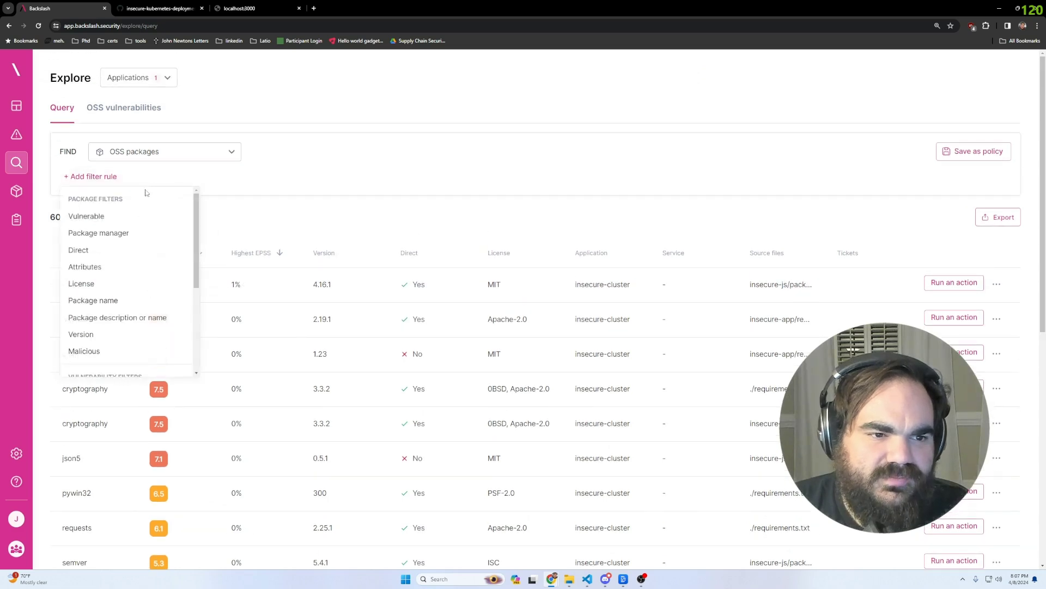
scroll(185, 447, down, 3)
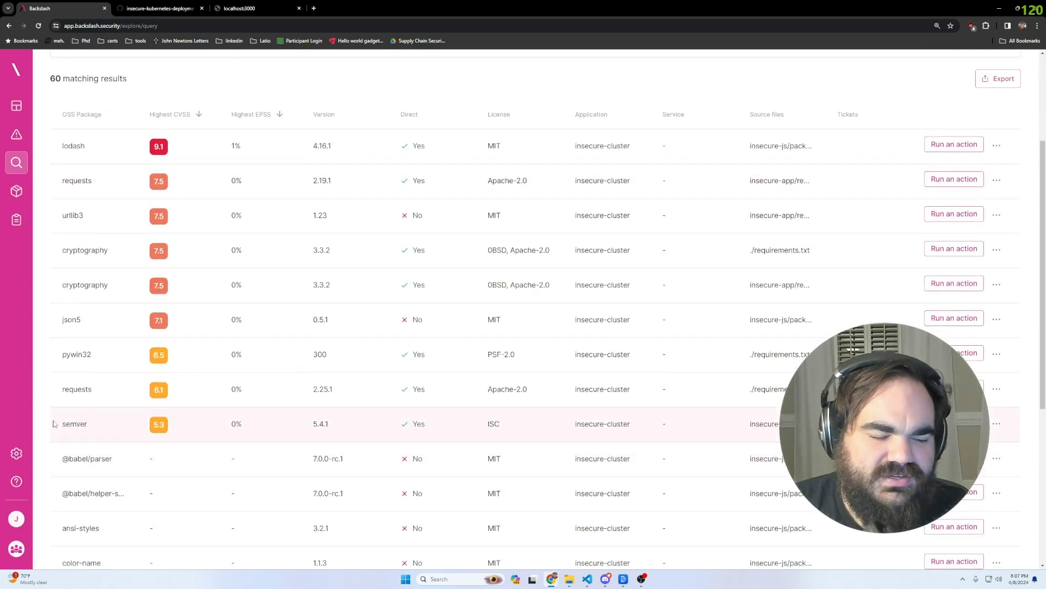
View the semver, requests 2.19.1 and json5 package details, and expand the insecure-kubernetes-deployments calls in json5's reachable path.
click(91, 428)
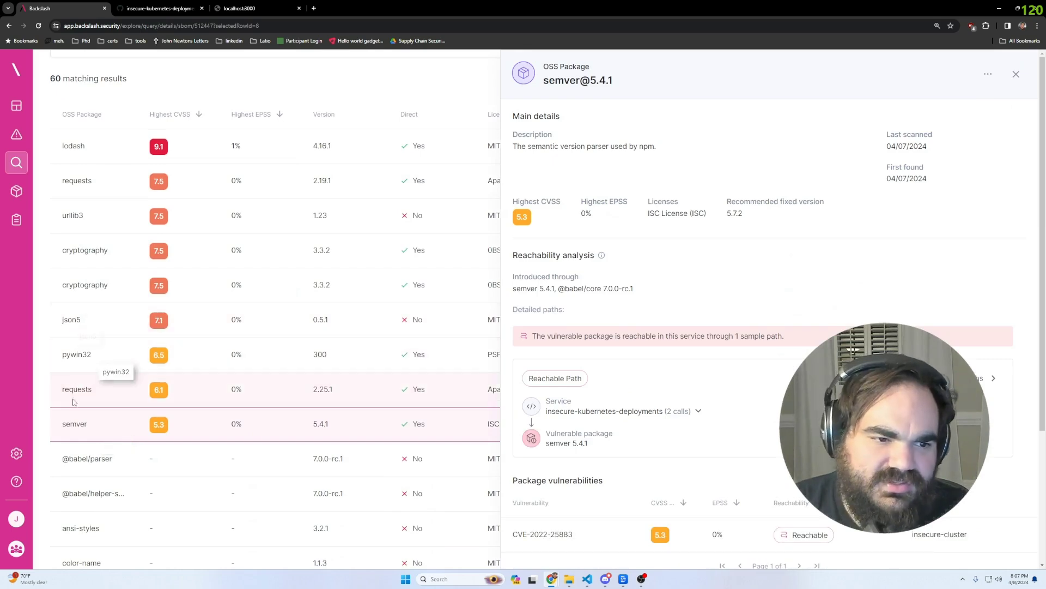
click(82, 181)
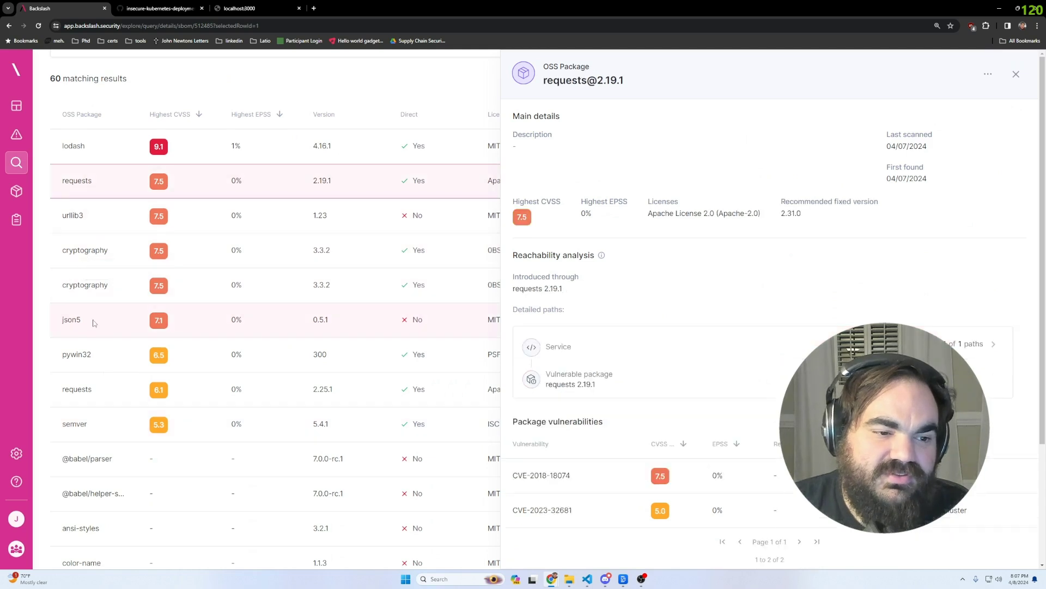
click(96, 321)
scroll(644, 269, down, 1)
click(699, 333)
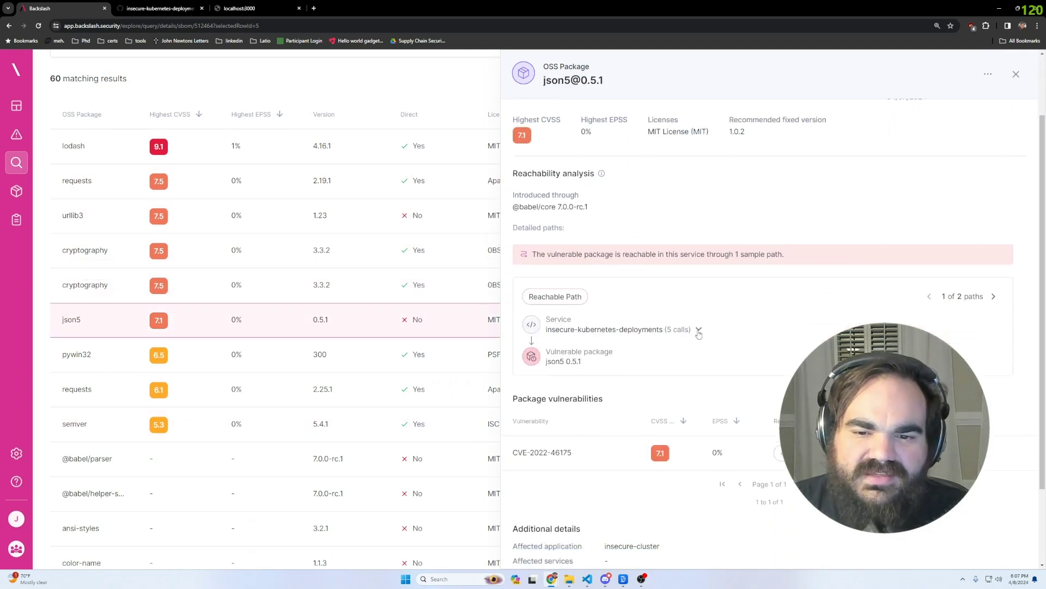
Check the Transitive and Phantom package attributes in json5's additional details.
scroll(713, 313, down, 3)
scroll(713, 313, down, 3)
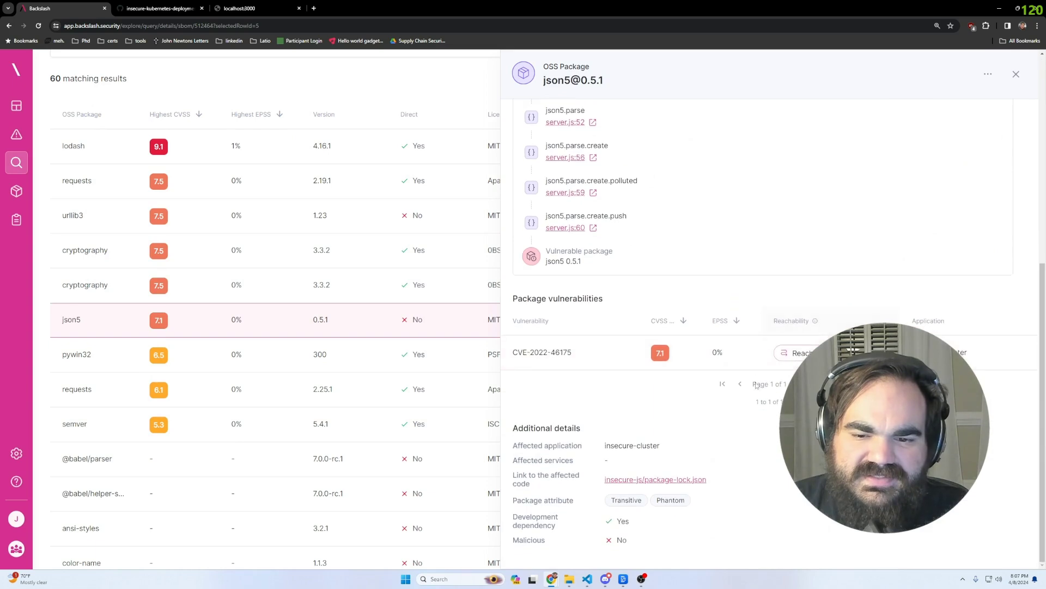
double_click(666, 499)
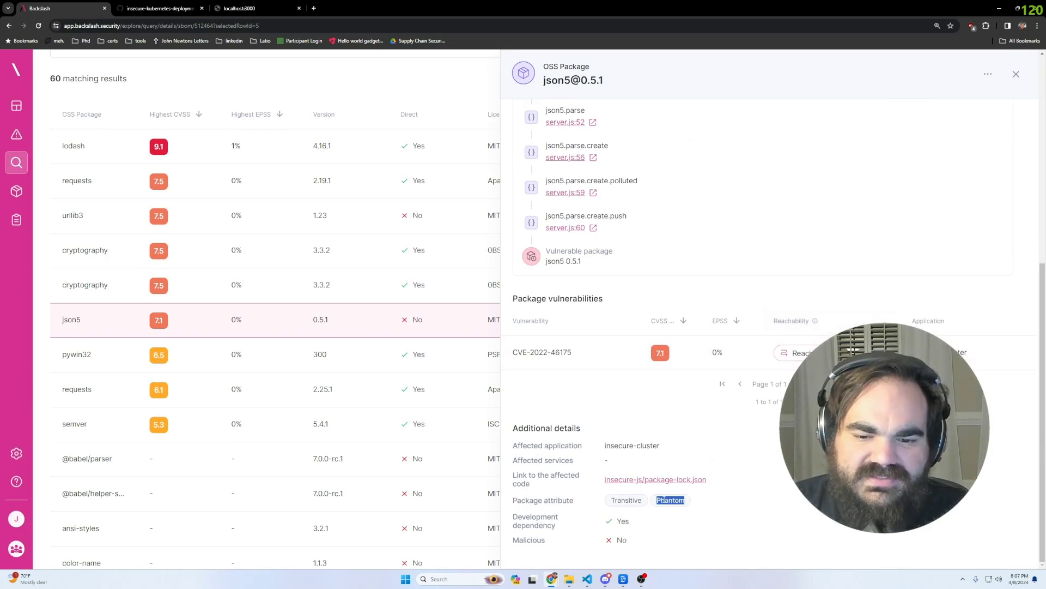
click(833, 386)
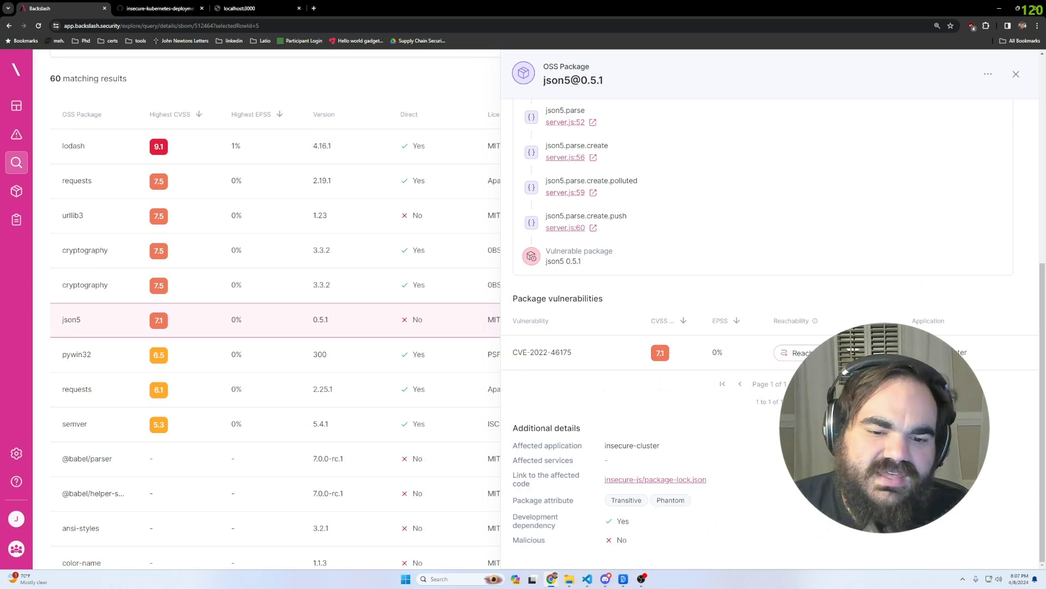
double_click(627, 500)
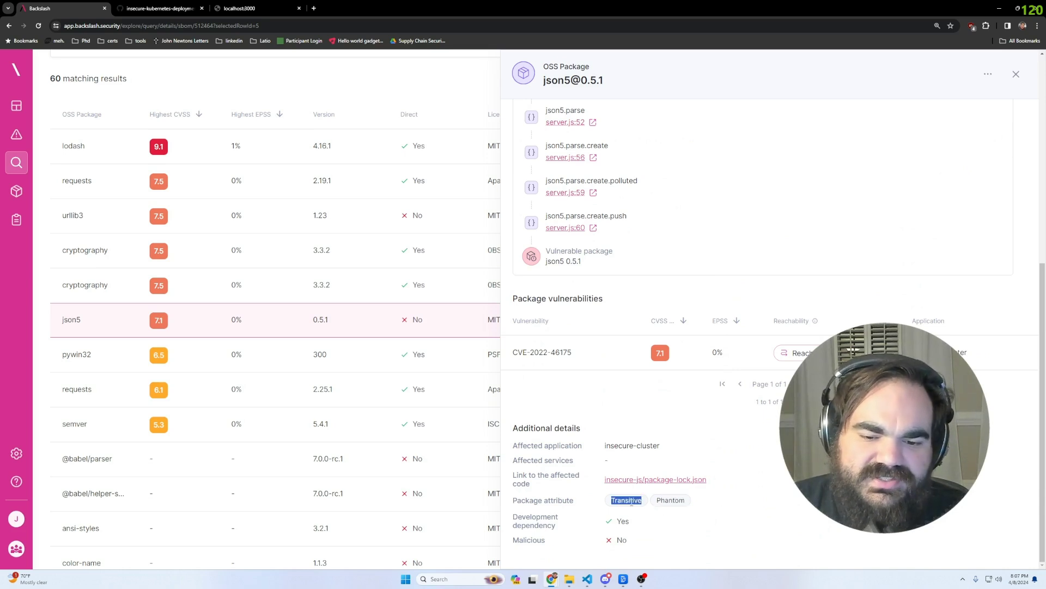
double_click(671, 500)
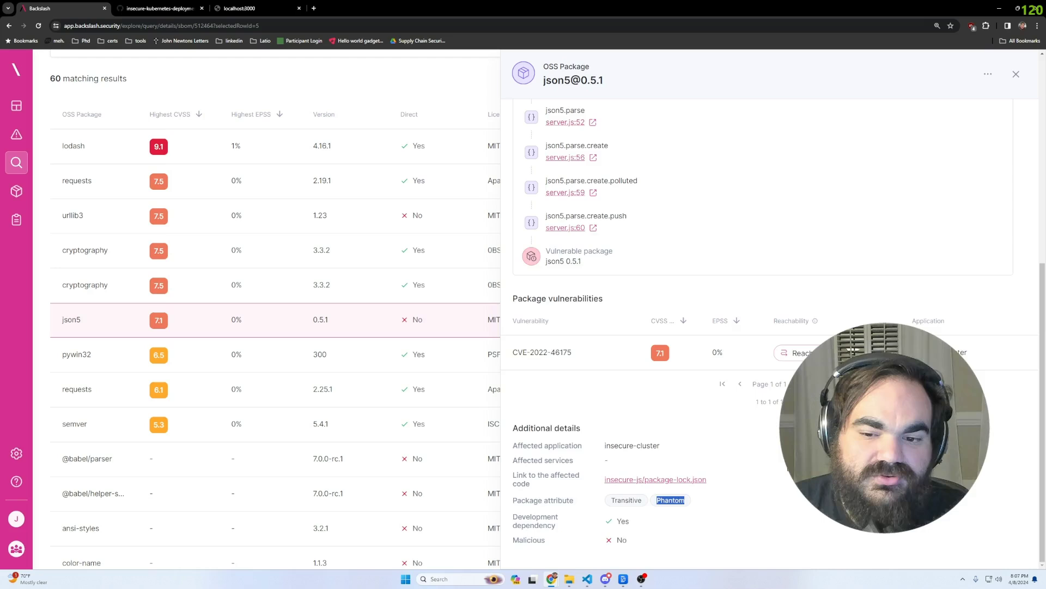
Open the server.js:60 source link from json5's reachable path in a separate tab and view that code on GitHub.
scroll(829, 382, up, 2)
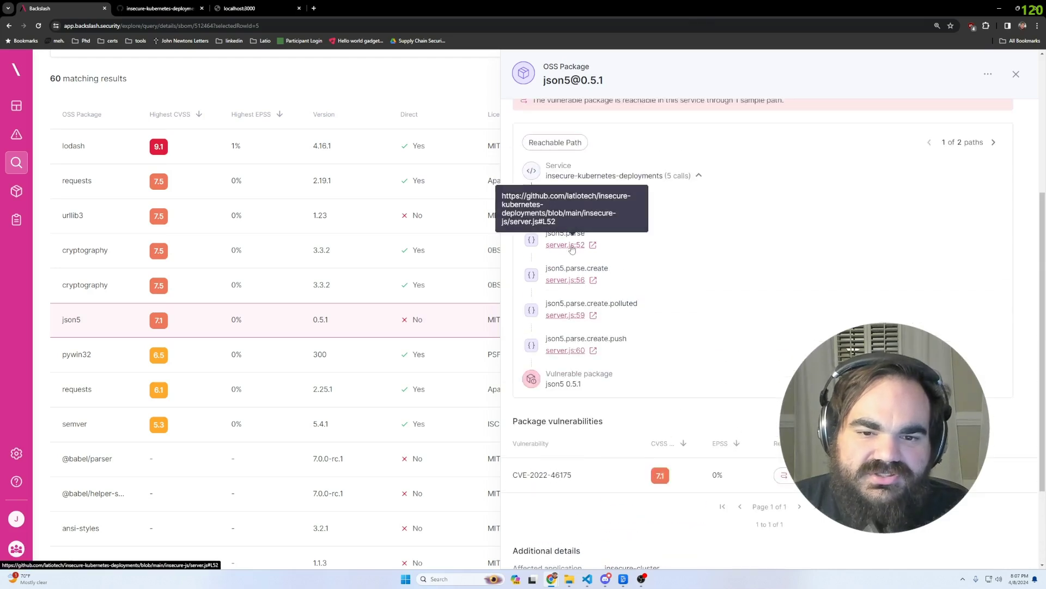
ctrl+click(578, 316)
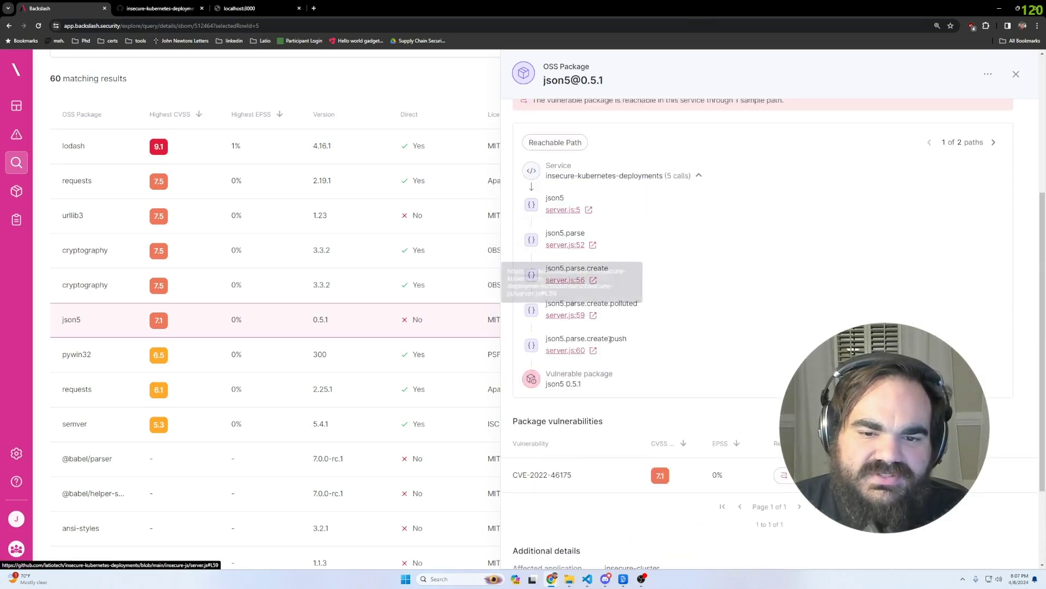
ctrl+click(577, 351)
click(317, 3)
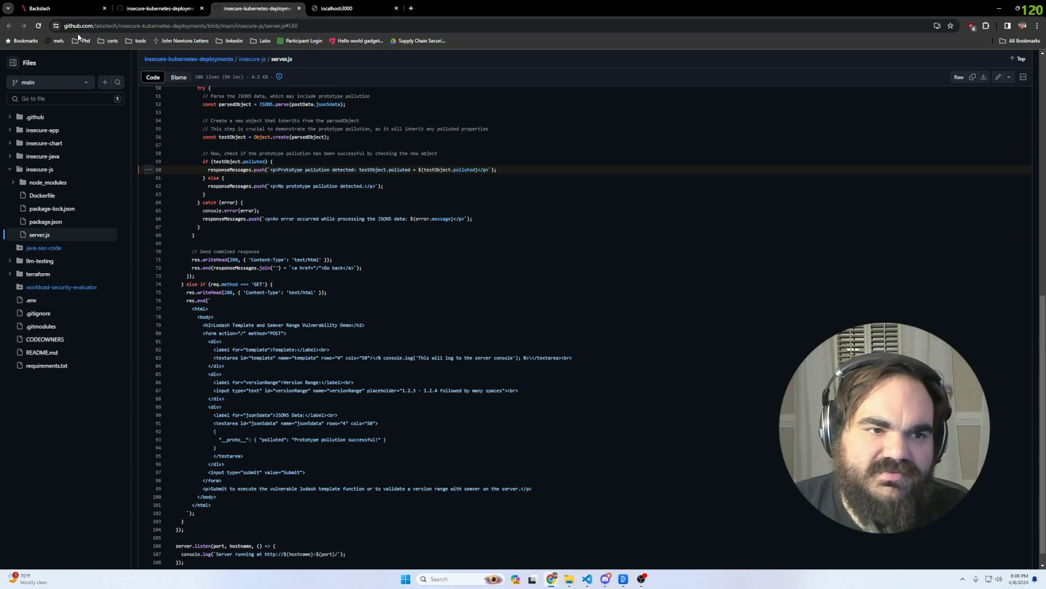
Return to Backslash and open the details of the requests 2.19.1 package.
click(60, 8)
scroll(218, 233, up, 1)
click(239, 233)
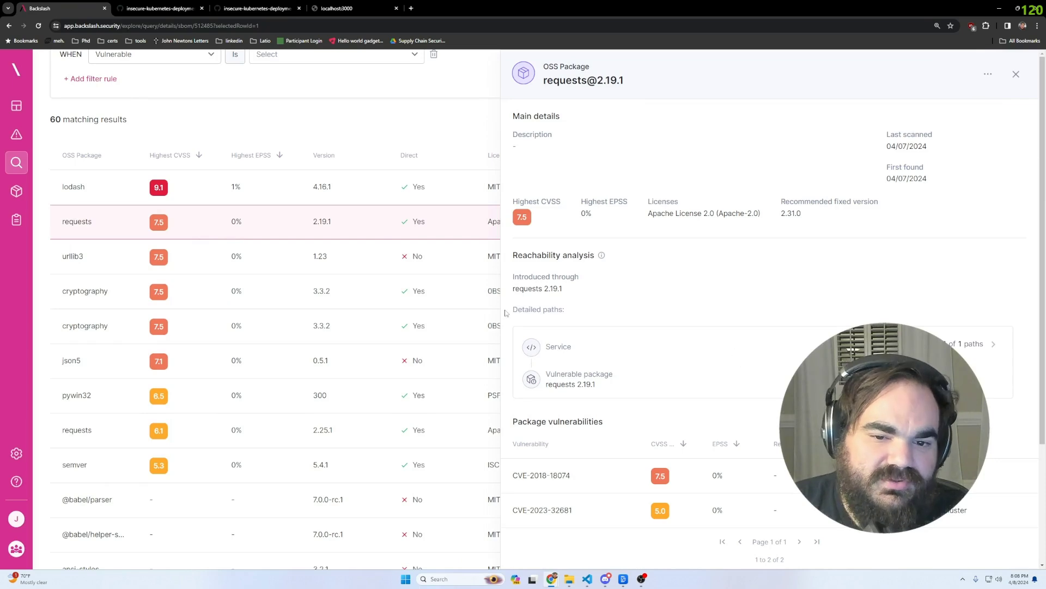
scroll(171, 114, up, 2)
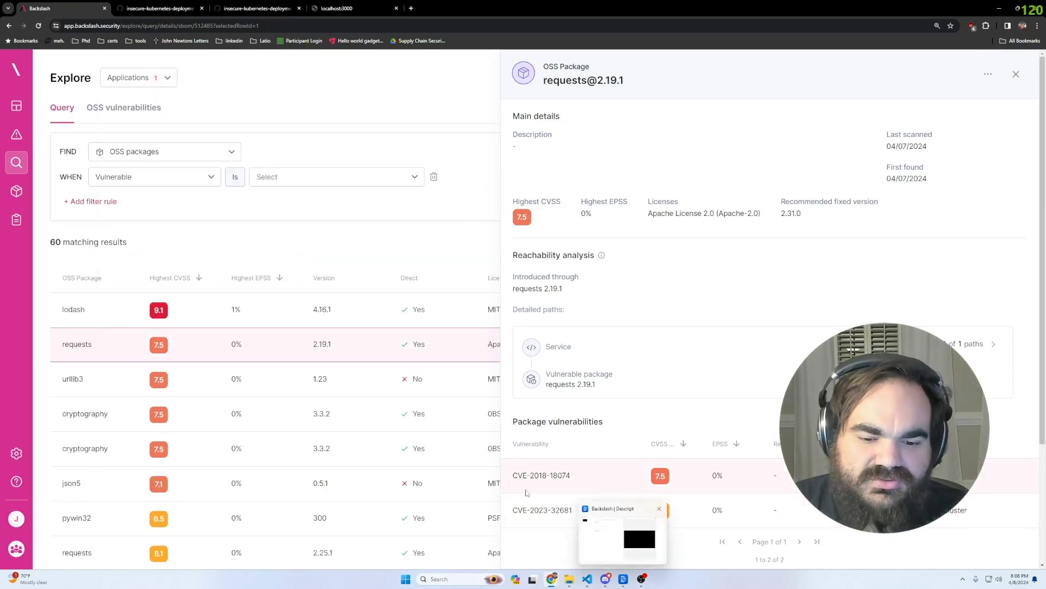
Switch to VS Code, check the pinned packages in insecure-app's requirements.txt and reopen insecure-js's server.js.
click(587, 579)
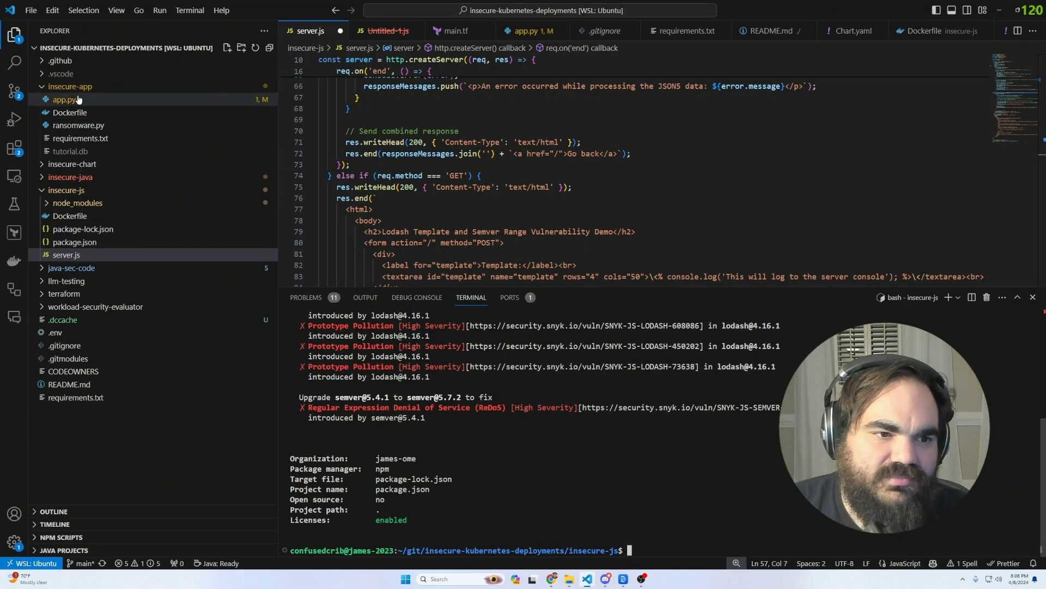
click(82, 101)
click(107, 138)
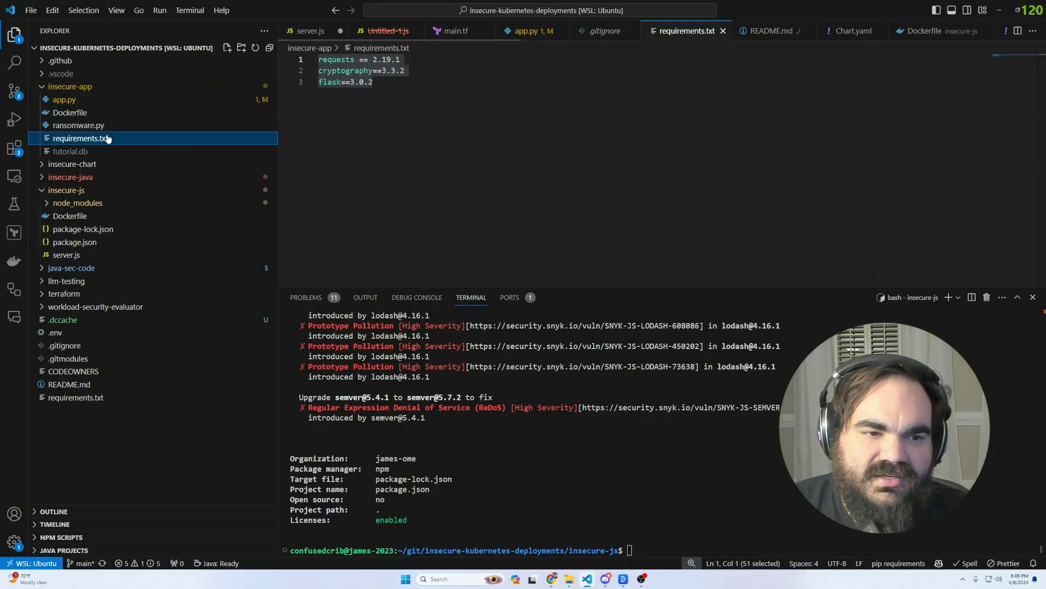
click(376, 82)
drag(376, 82, 317, 57)
click(376, 81)
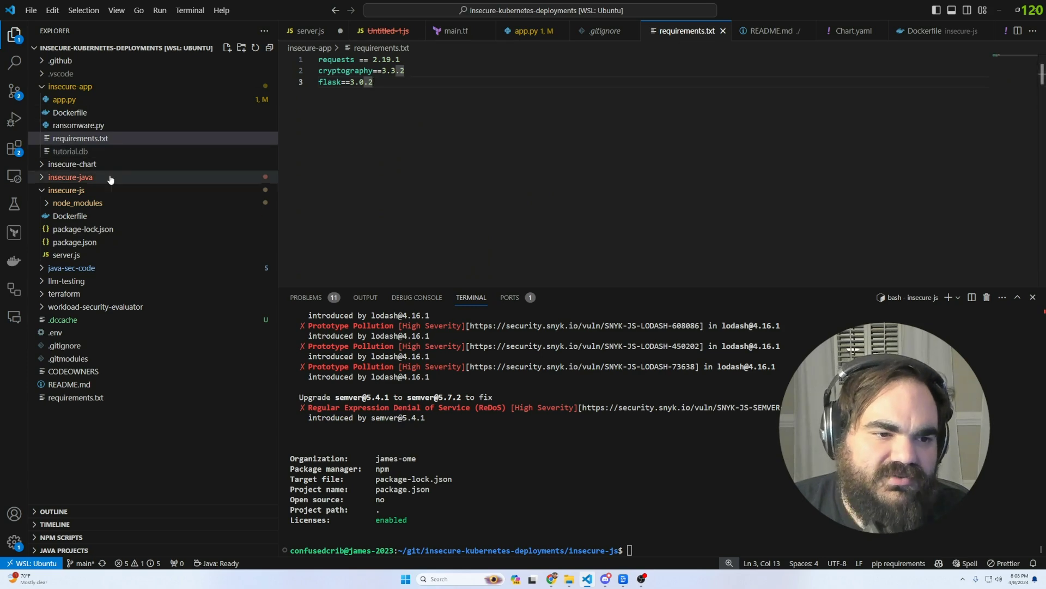
click(66, 254)
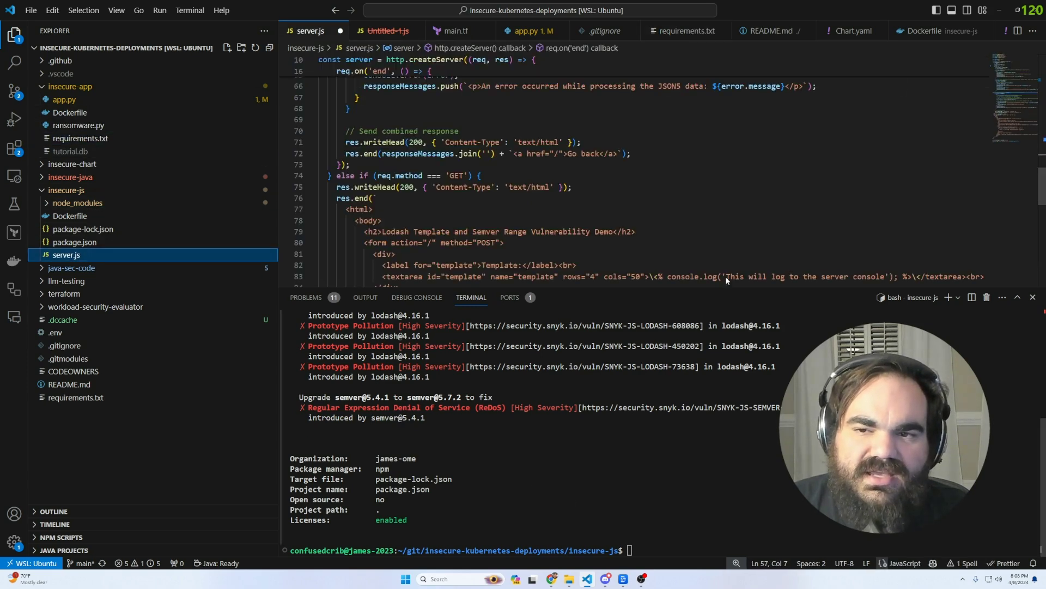
Return to Backslash and examine the reachability analysis and package vulnerabilities of requests 2.19.1.
click(1004, 9)
scroll(335, 355, down, 2)
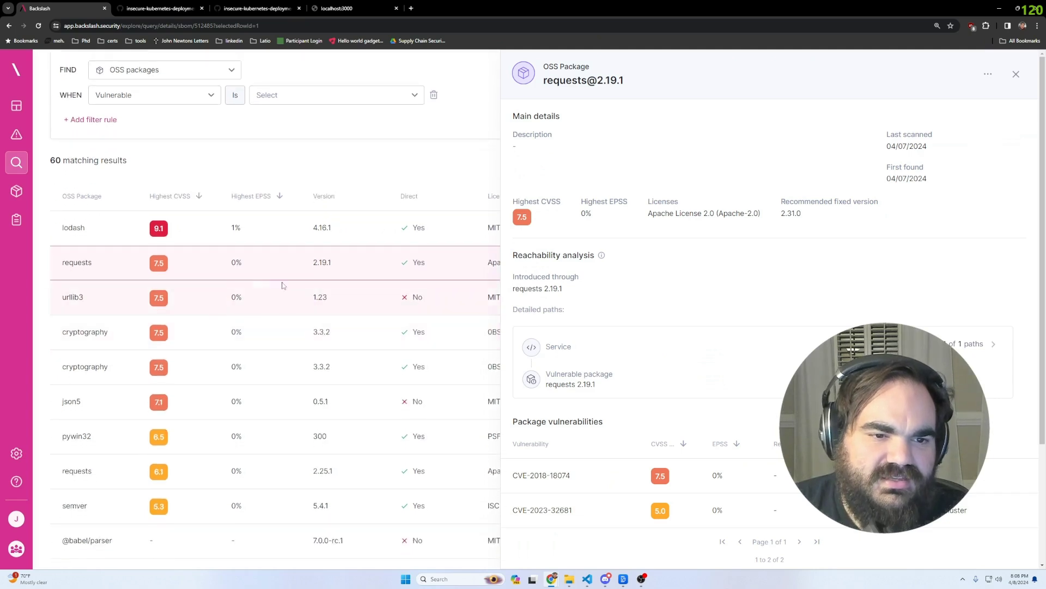
scroll(757, 409, down, 3)
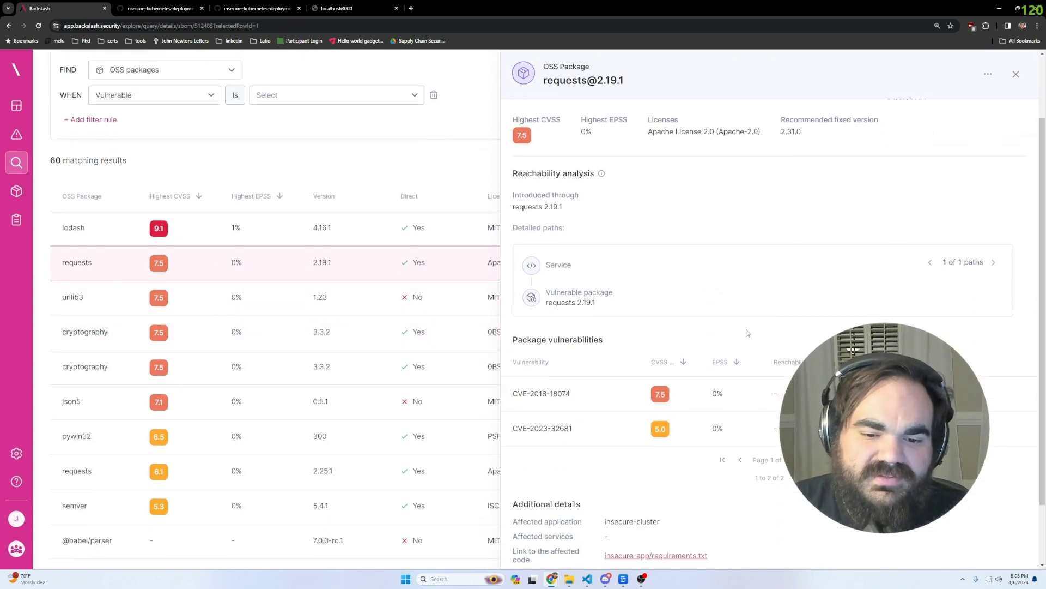
scroll(531, 290, up, 2)
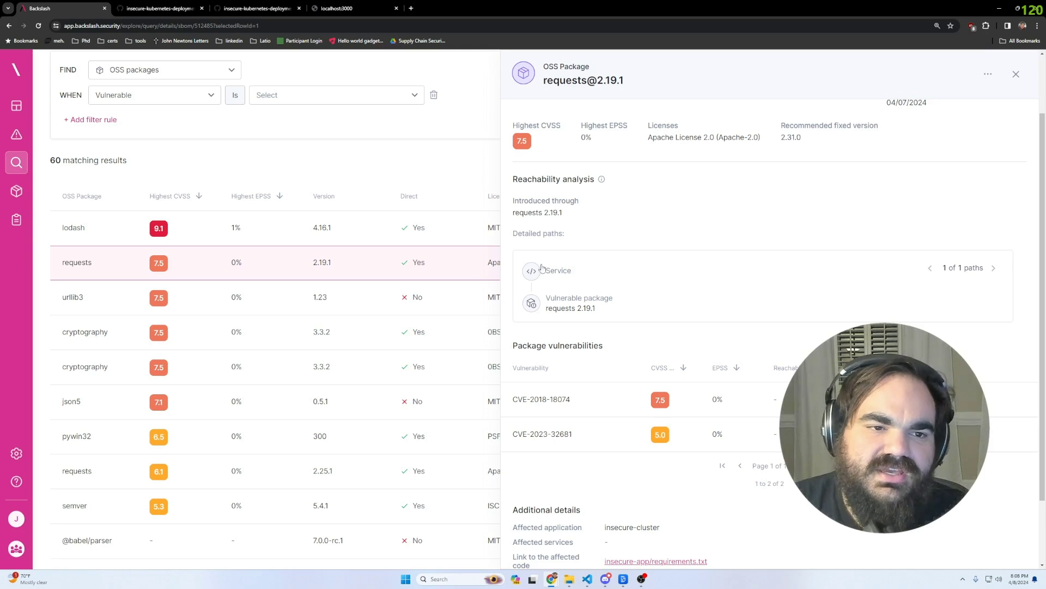
scroll(356, 300, up, 2)
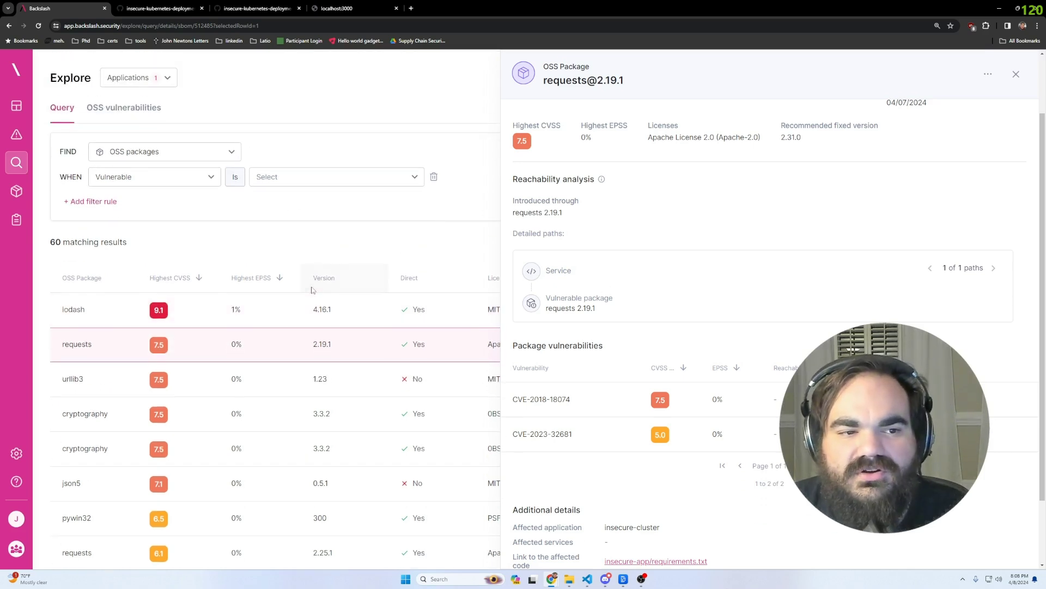
Go to the dashboard and examine the issue categories, top issues and OSS vulnerability funnel.
key(alt+Left)
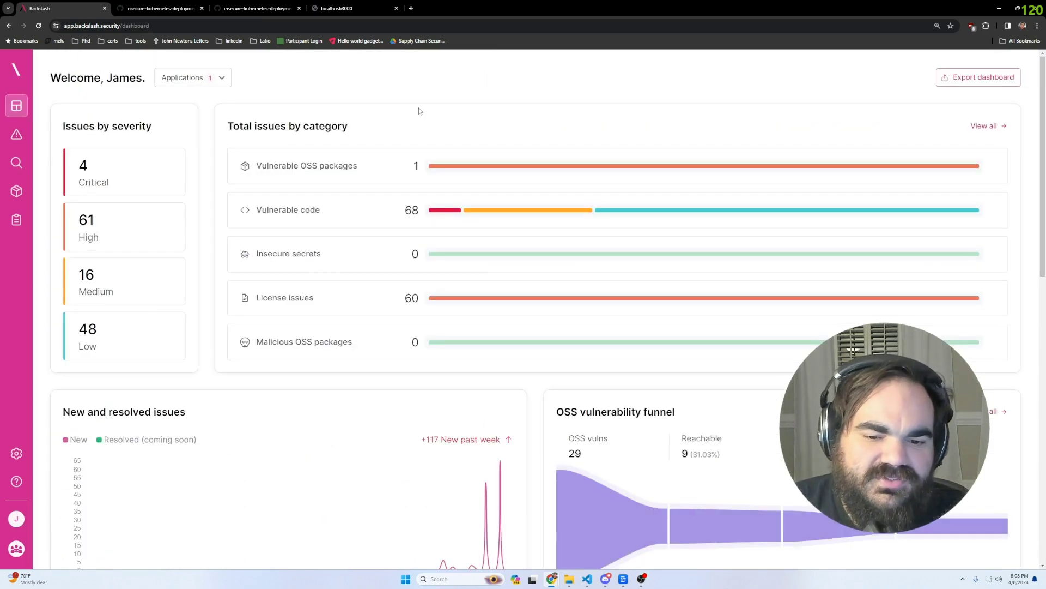
scroll(409, 107, down, 7)
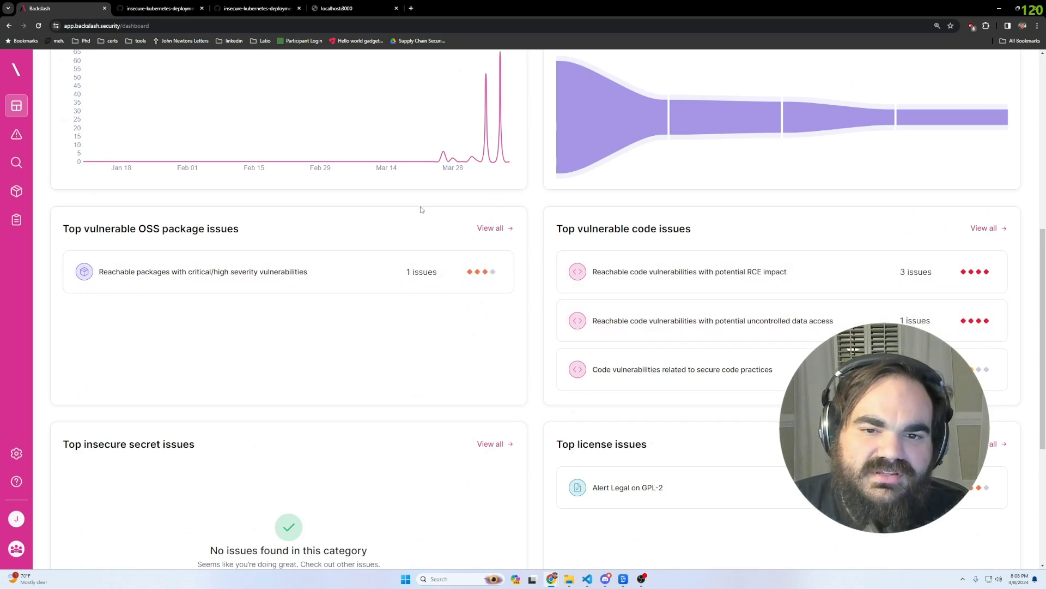
scroll(490, 207, up, 2)
scroll(534, 205, up, 1)
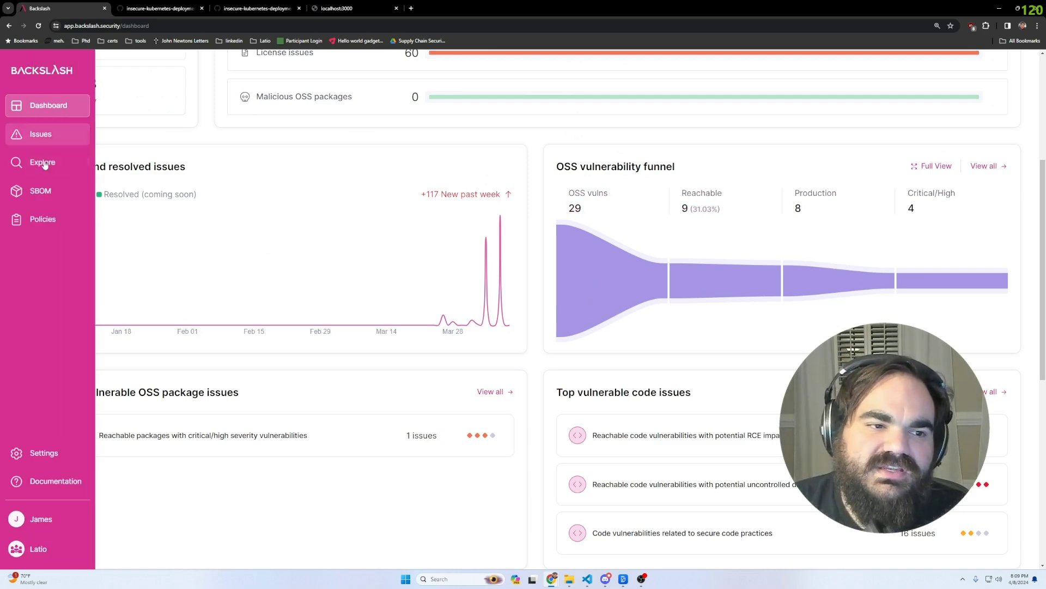
scroll(578, 210, up, 5)
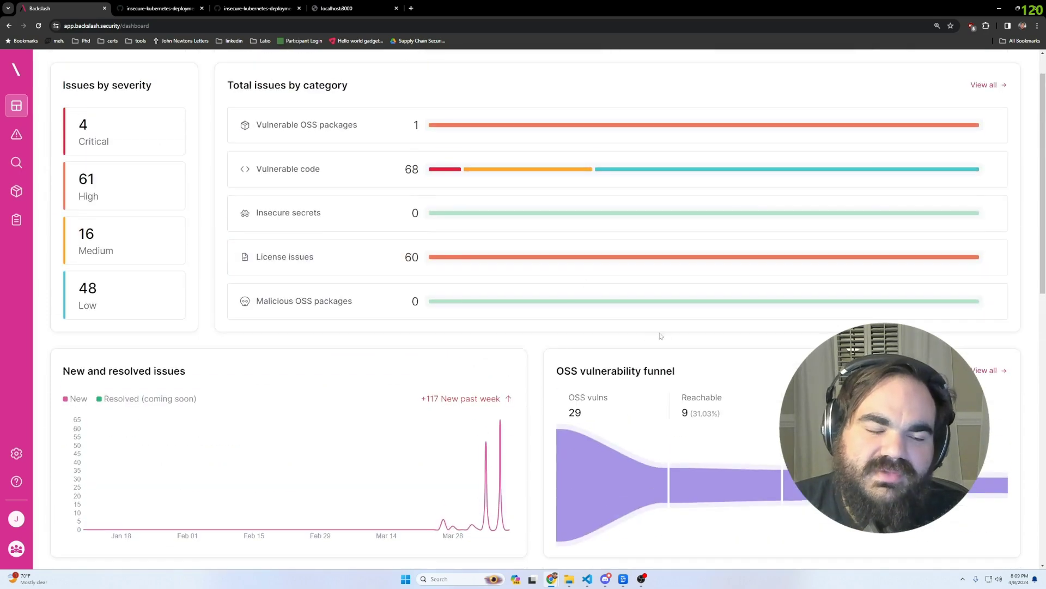
scroll(779, 370, down, 2)
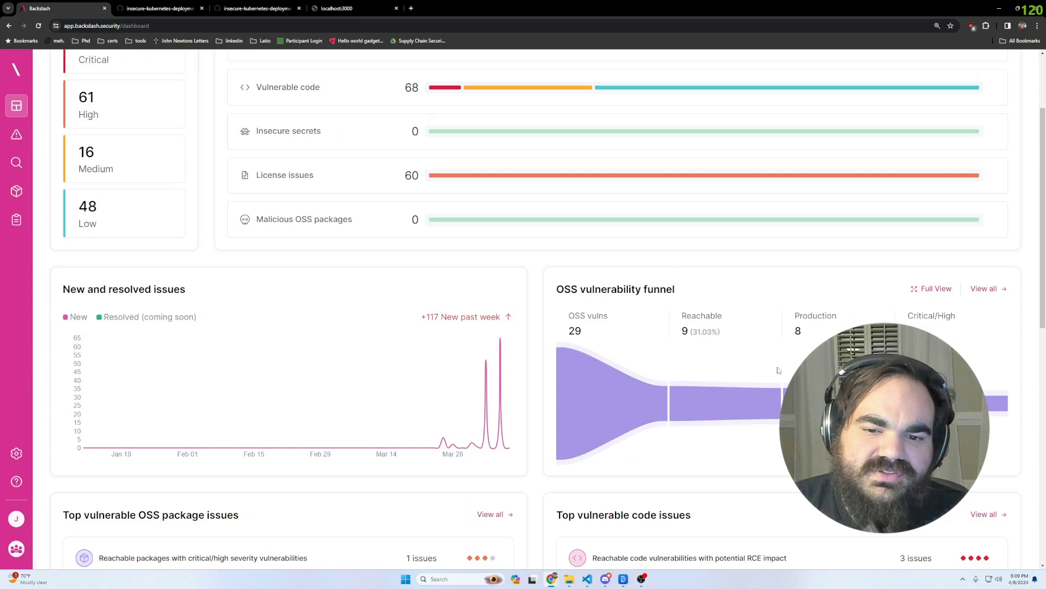
scroll(665, 311, up, 2)
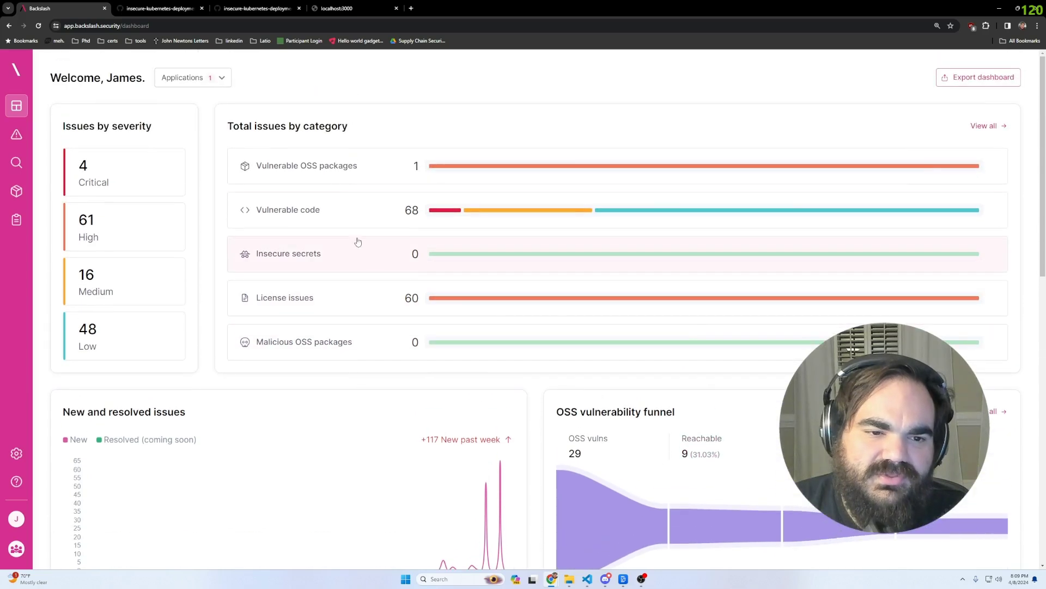
List the vulnerable code issues and expand the "Reachable code vulnerabilities with potential RCE impact" group.
click(262, 219)
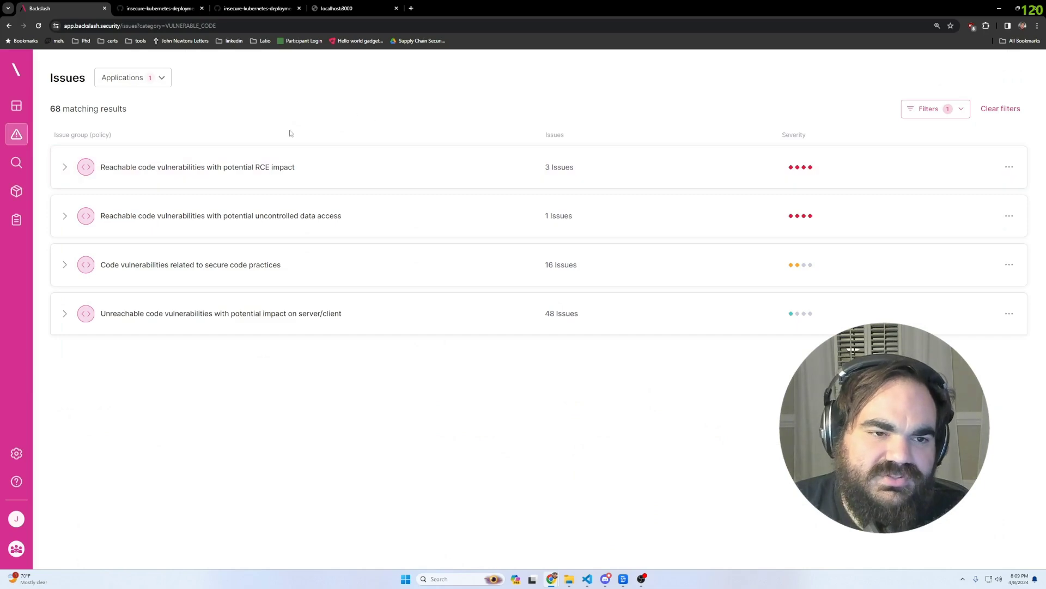
click(229, 160)
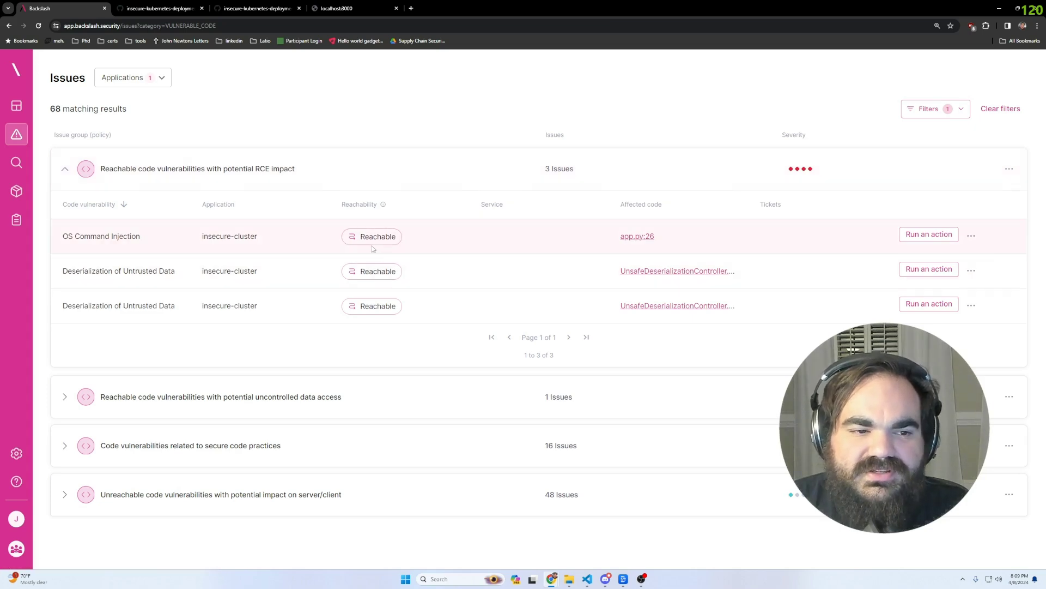
Open the OS Command Injection finding and compare it with the request handling and form code in insecure-app's app.py in VS Code.
click(251, 240)
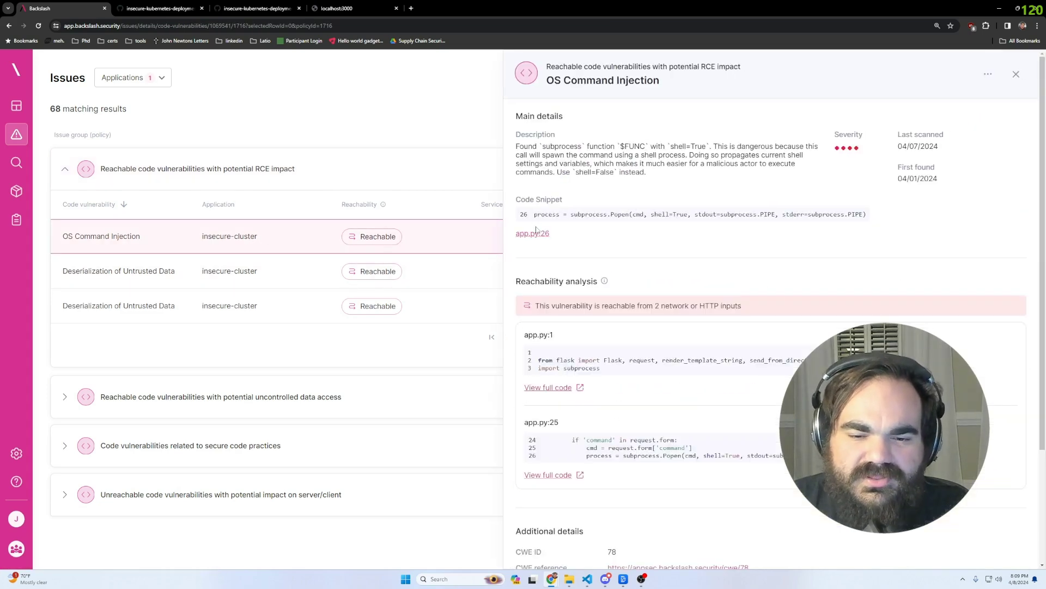
click(588, 580)
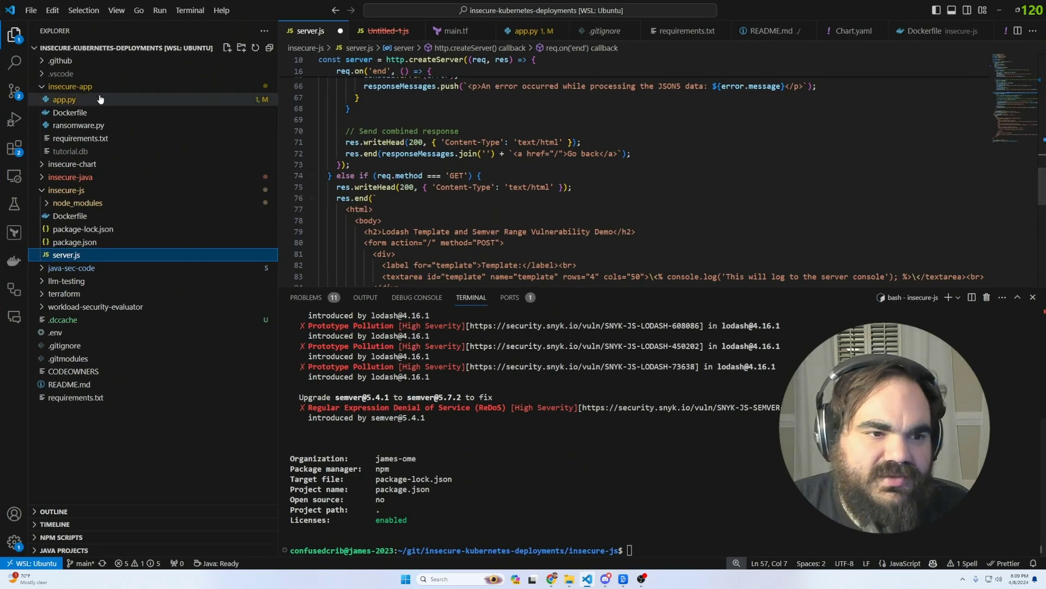
scroll(445, 114, up, 12)
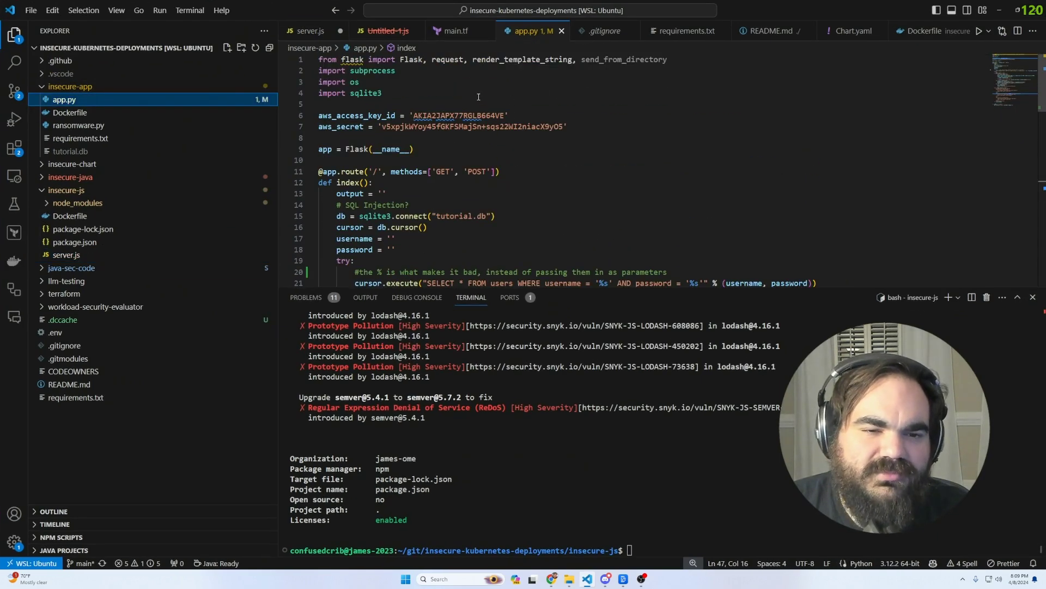
scroll(486, 109, down, 2)
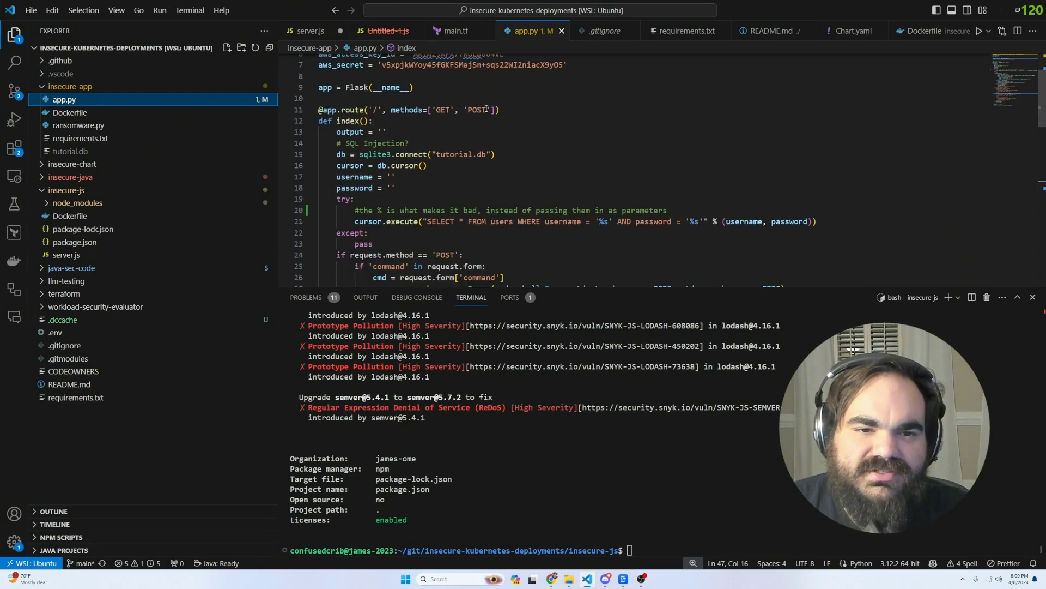
scroll(431, 152, down, 1)
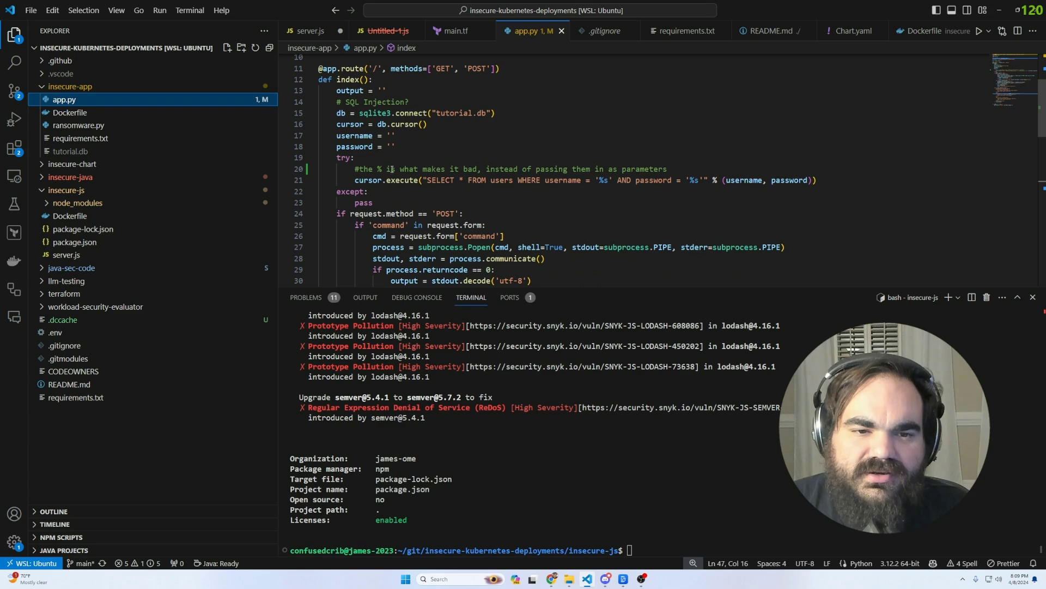
scroll(361, 168, down, 10)
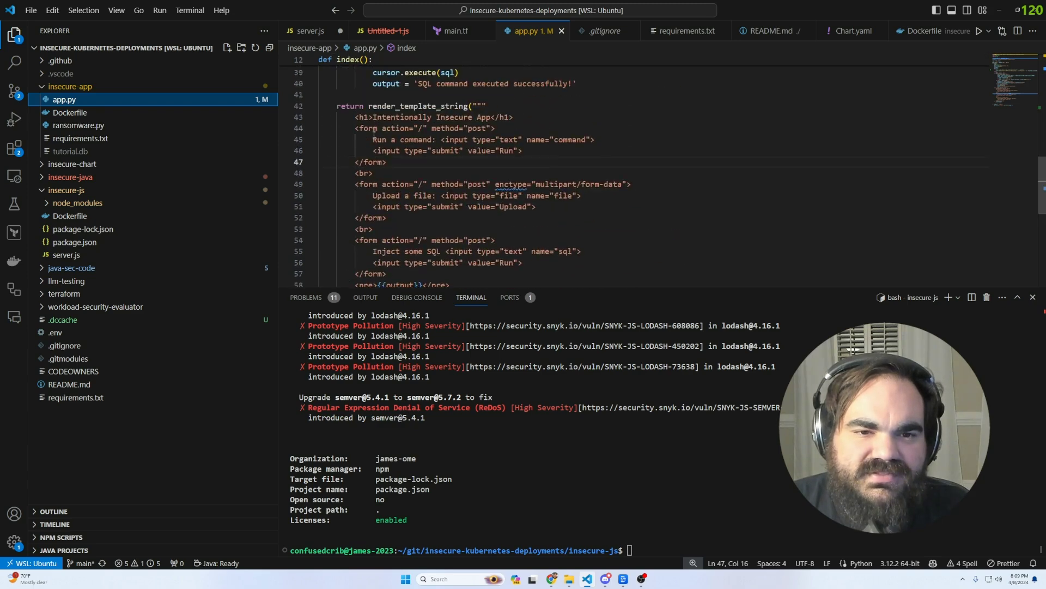
Start insecure-app from the VS Code terminal and run the command python3 --version through its web form in the browser.
click(525, 374)
text(cd ../)
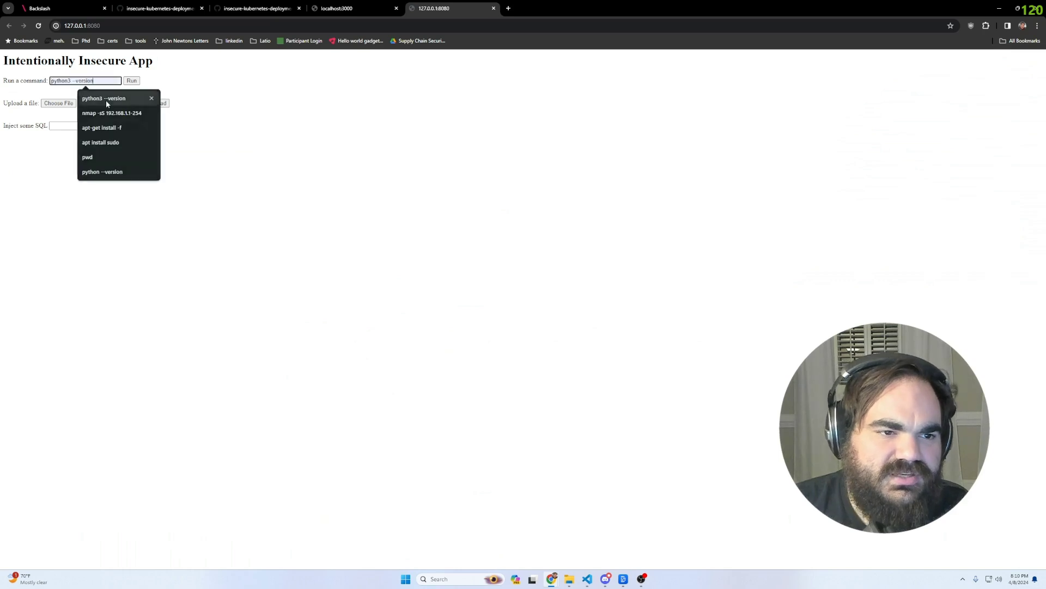
click(106, 100)
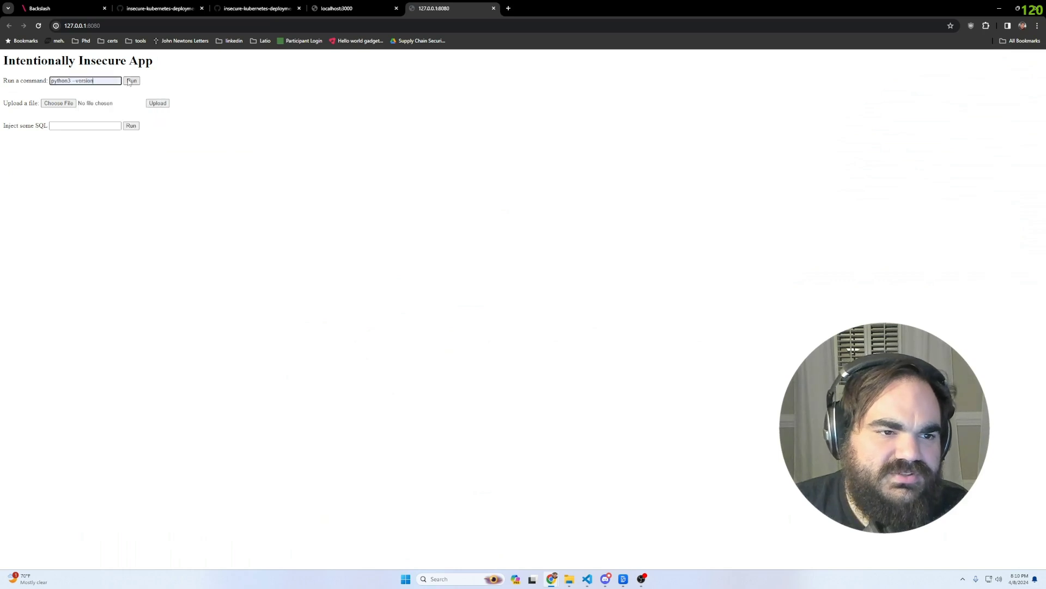
click(131, 80)
Inject the SQL statement select * from * through the insecure app's web form and return to the form page.
click(68, 124)
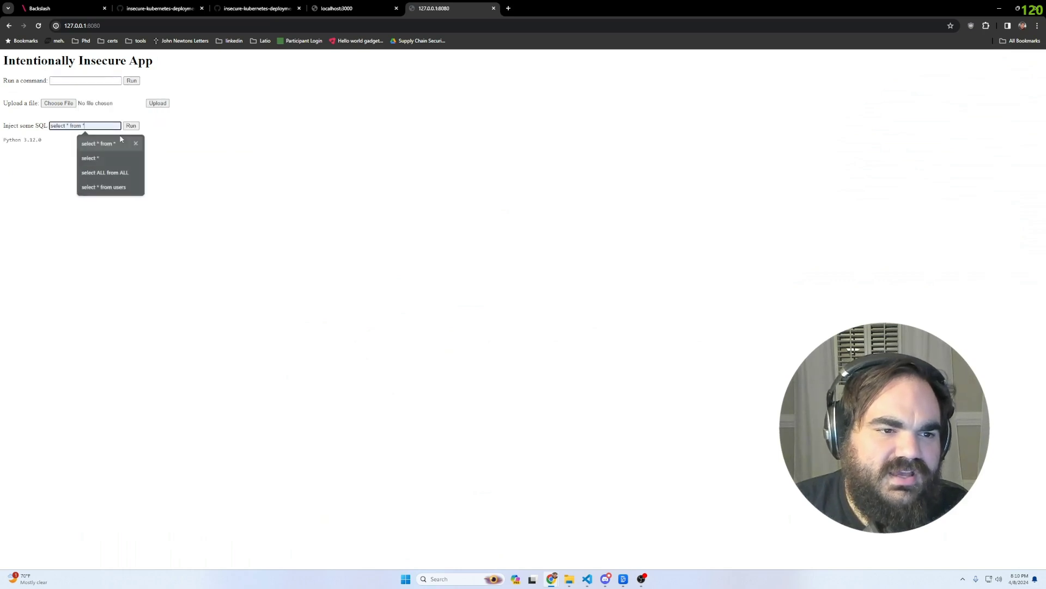
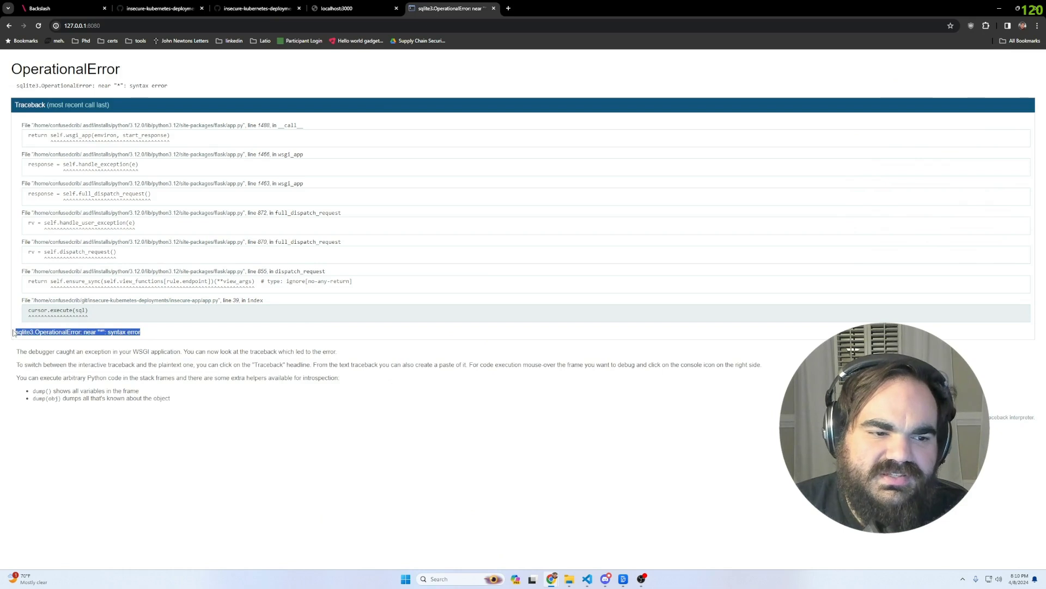
click(246, 455)
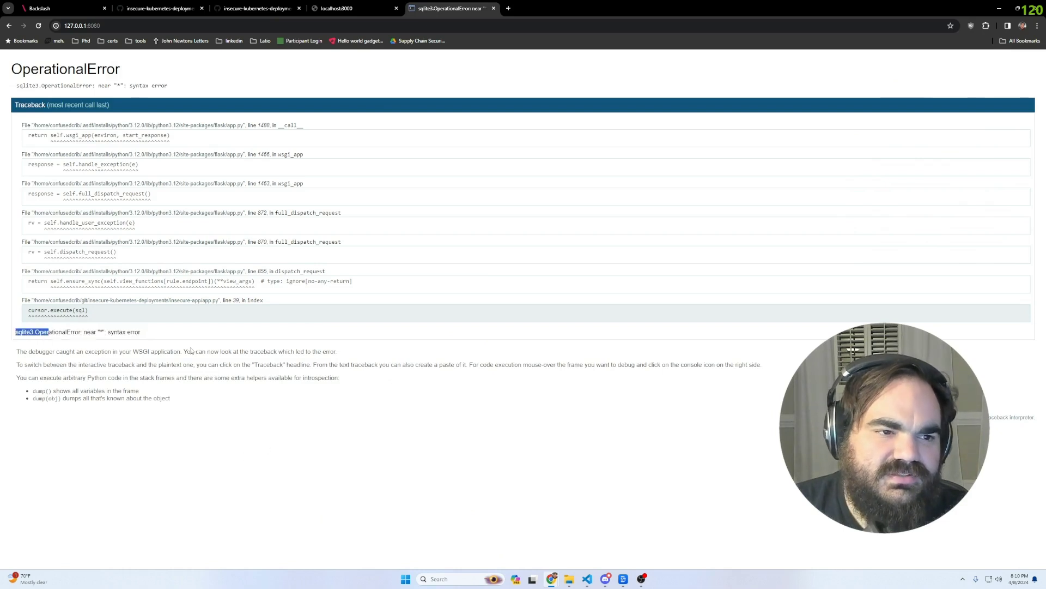
key(alt+Left)
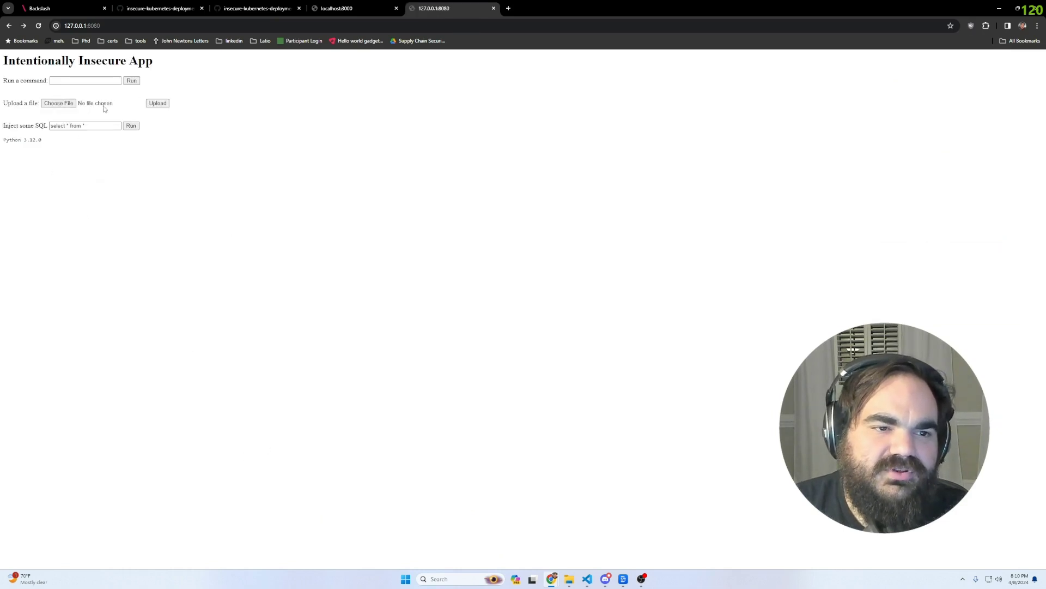
Switch back to VS Code and examine the cursor.execute query on line 21 of app.py and its username and password arguments.
click(351, 8)
key(ctrl+Tab)
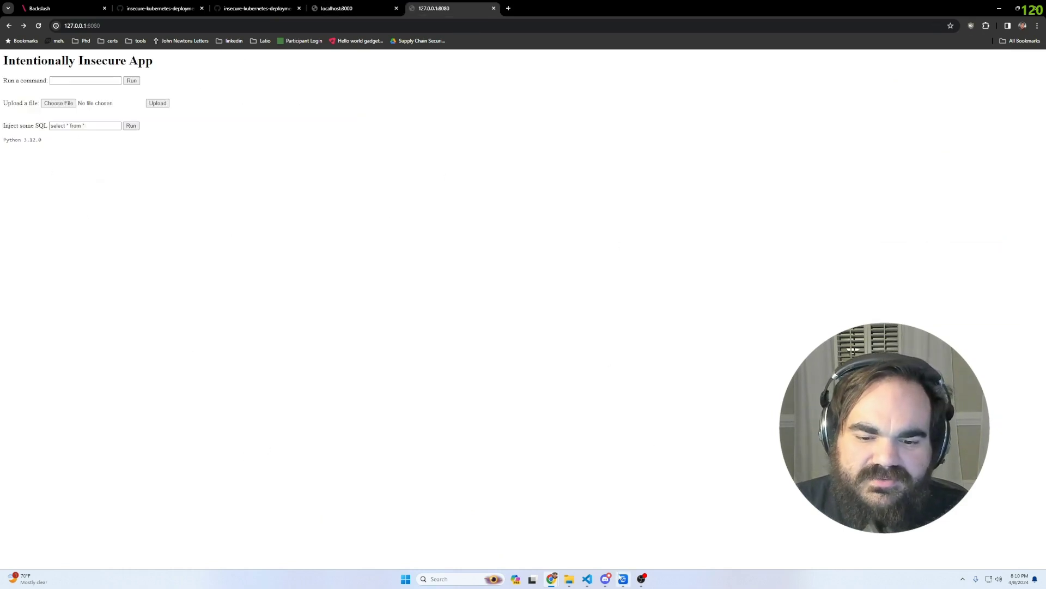
key(ctrl+Tab)
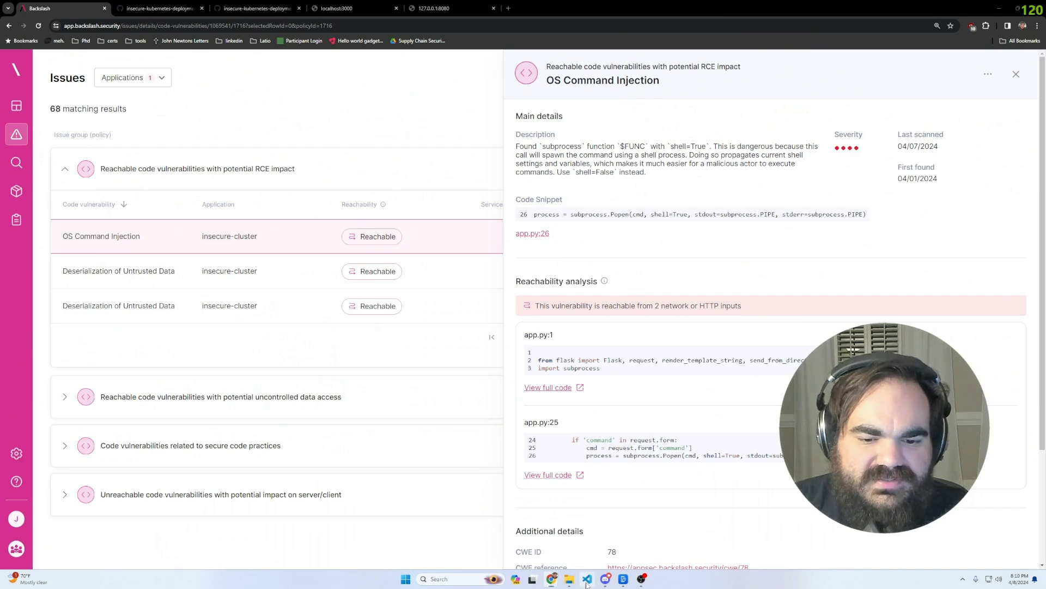
key(alt+Tab)
scroll(406, 161, up, 8)
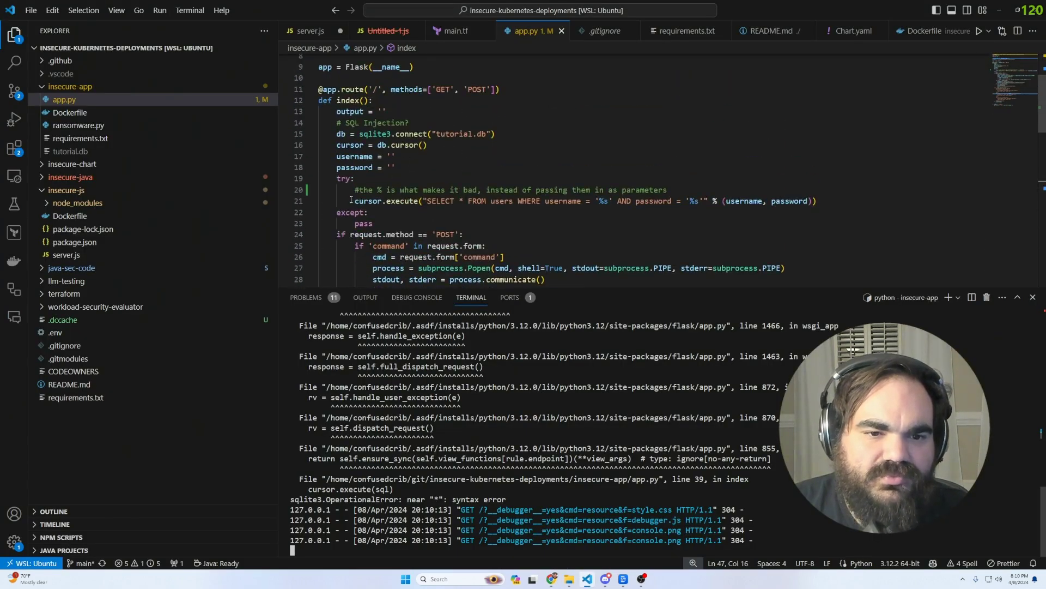
drag(351, 200, 843, 204)
key(shift+Up)
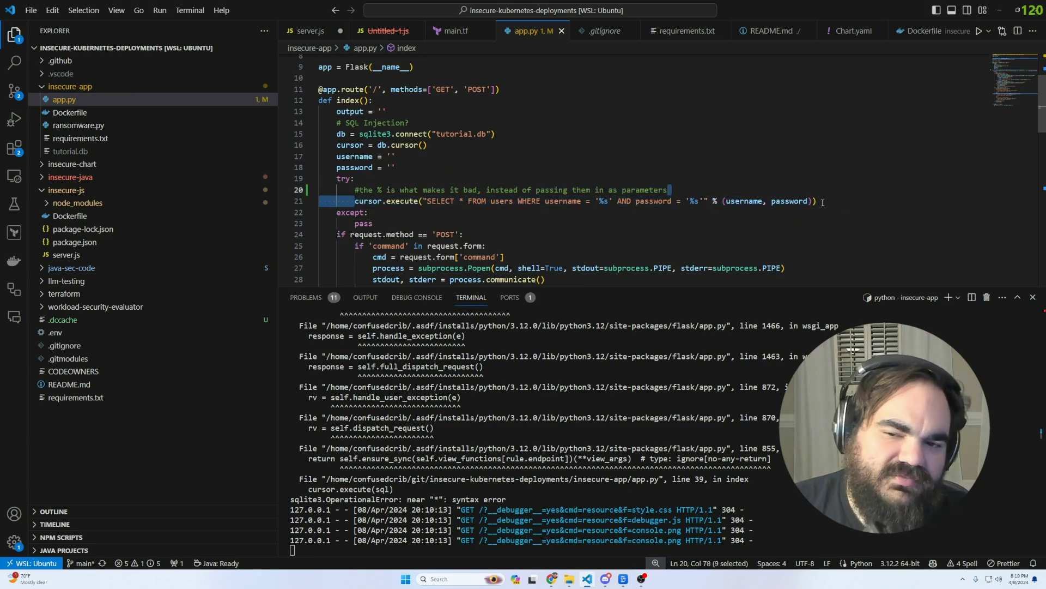
click(822, 202)
double_click(745, 201)
double_click(790, 201)
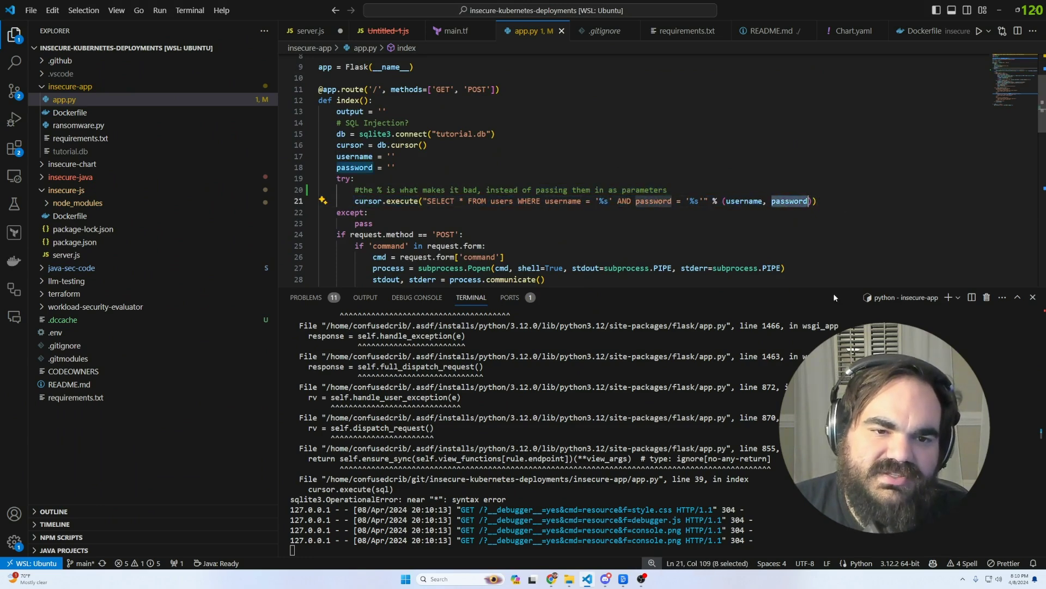
Examine the empty password assignment in app.py and how the line 21 query uses the username and password variables.
click(398, 168)
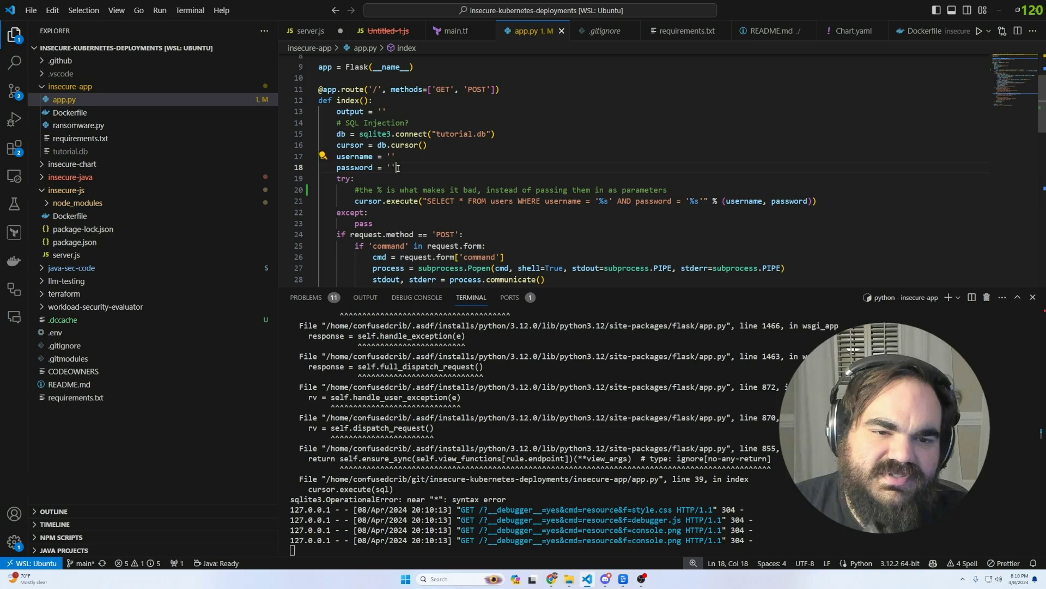
drag(397, 168, 389, 167)
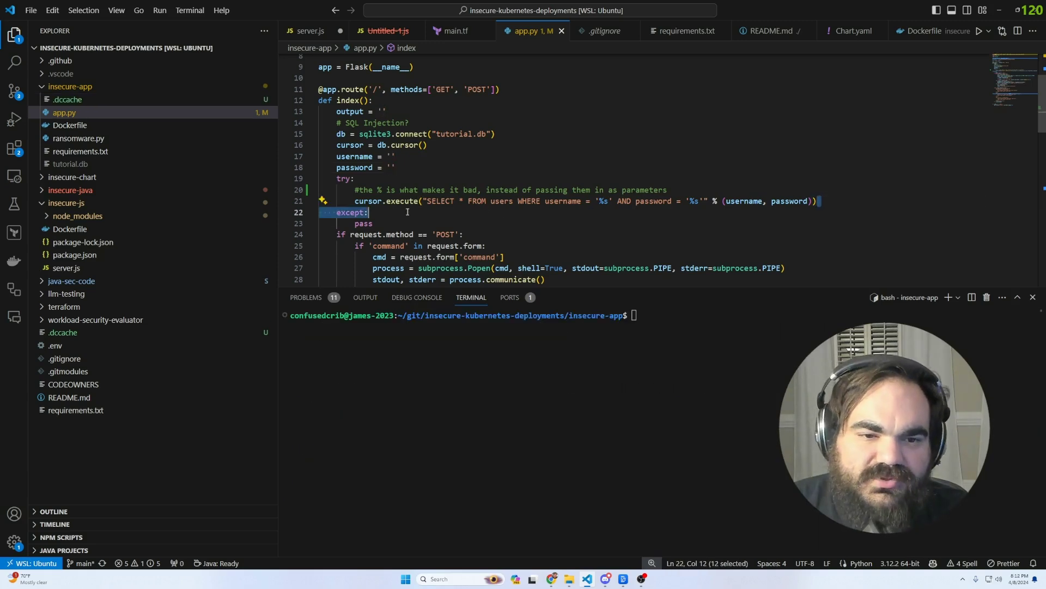
drag(818, 201, 355, 201)
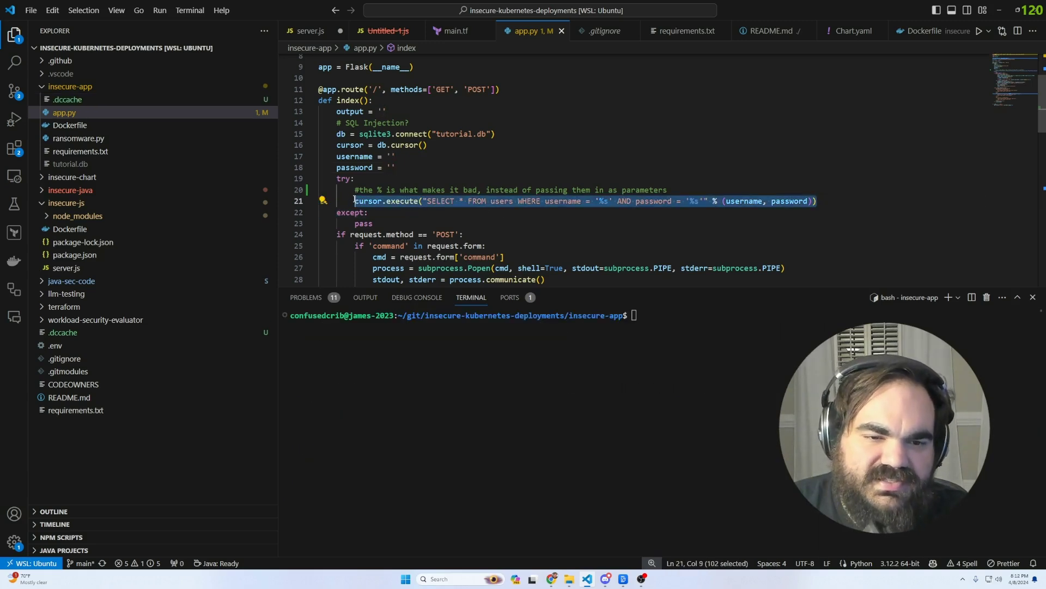
click(763, 203)
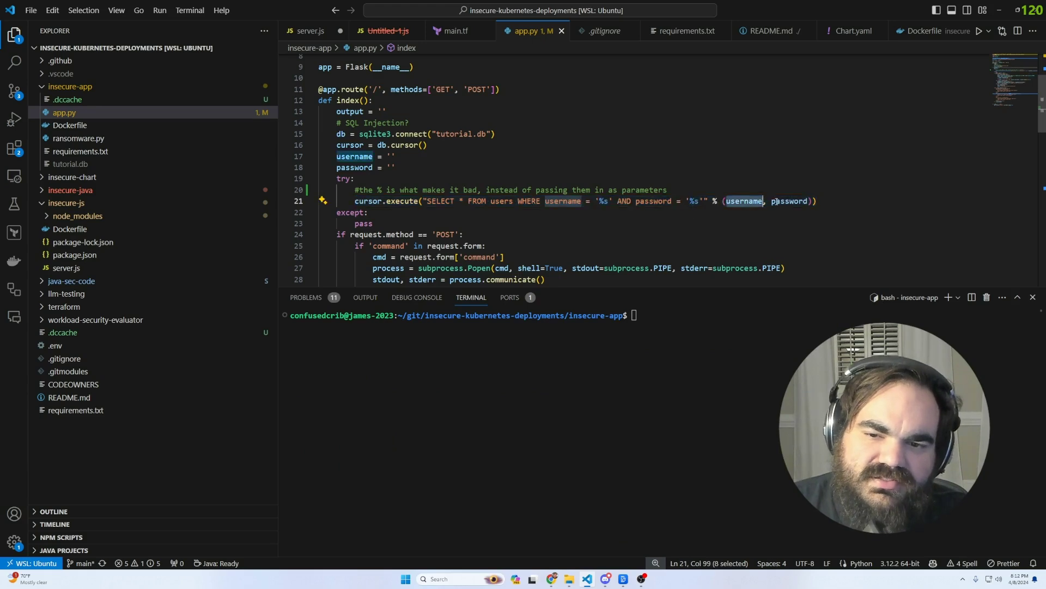
click(789, 201)
Replace the % operator in the line 21 query with a comma so username and password are passed as parameters.
click(723, 201)
key(Left)
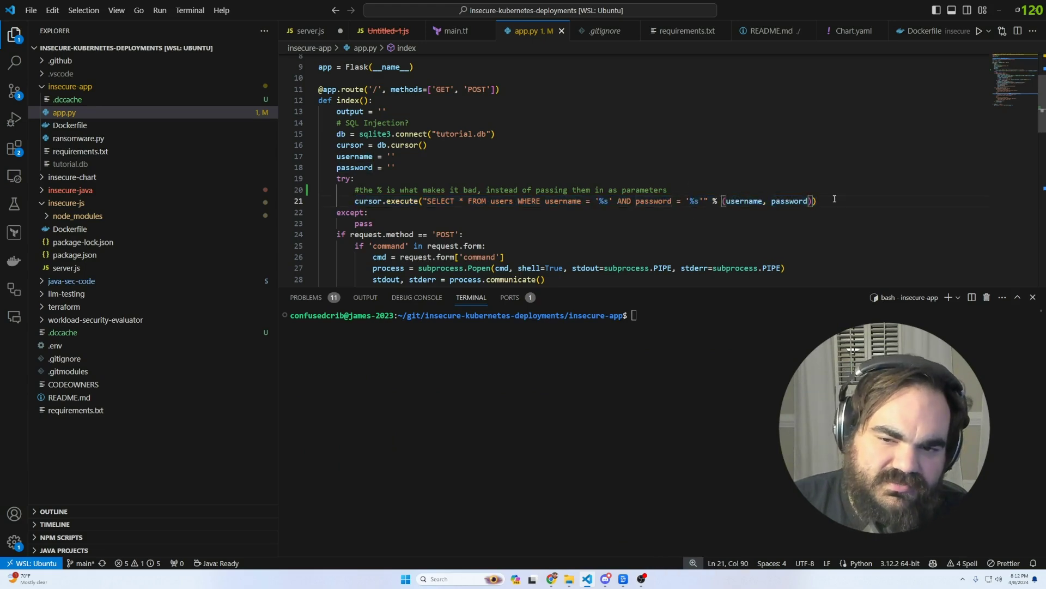
key(BackSpace)
key(BackSpace)
text(,)
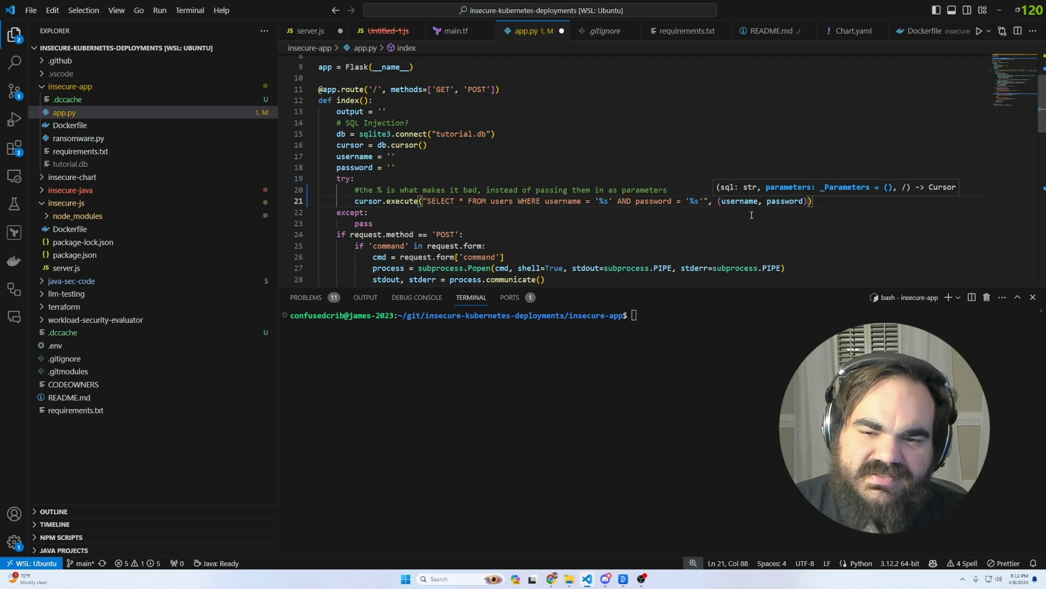
Undo the comma replacement in the line 21 query, keeping the full comment on line 20 intact.
key(ctrl+z)
key(ctrl+z)
key(ctrl+z)
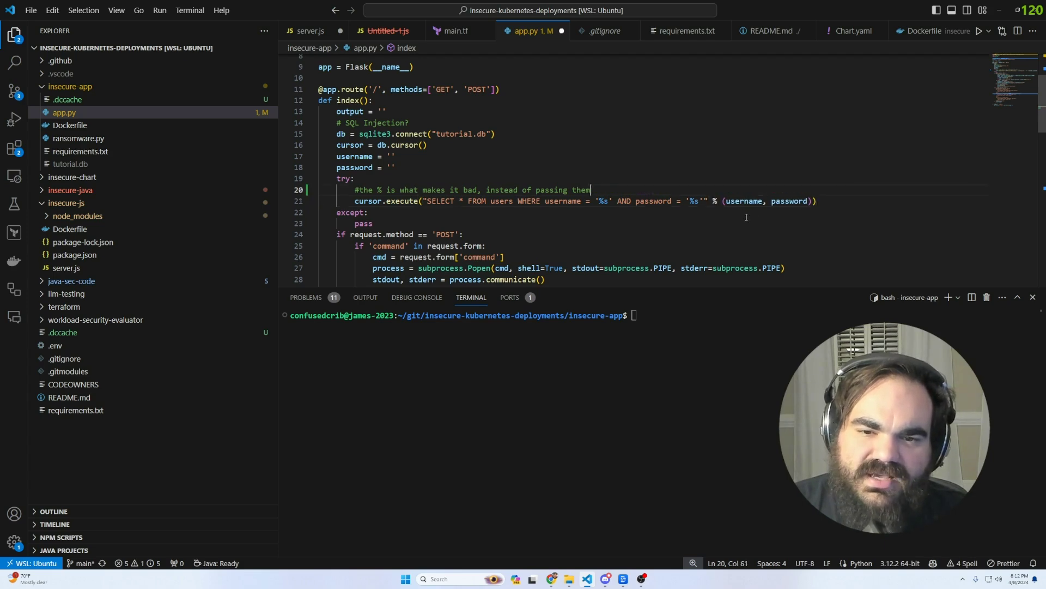
key(ctrl+y)
key(ctrl+y)
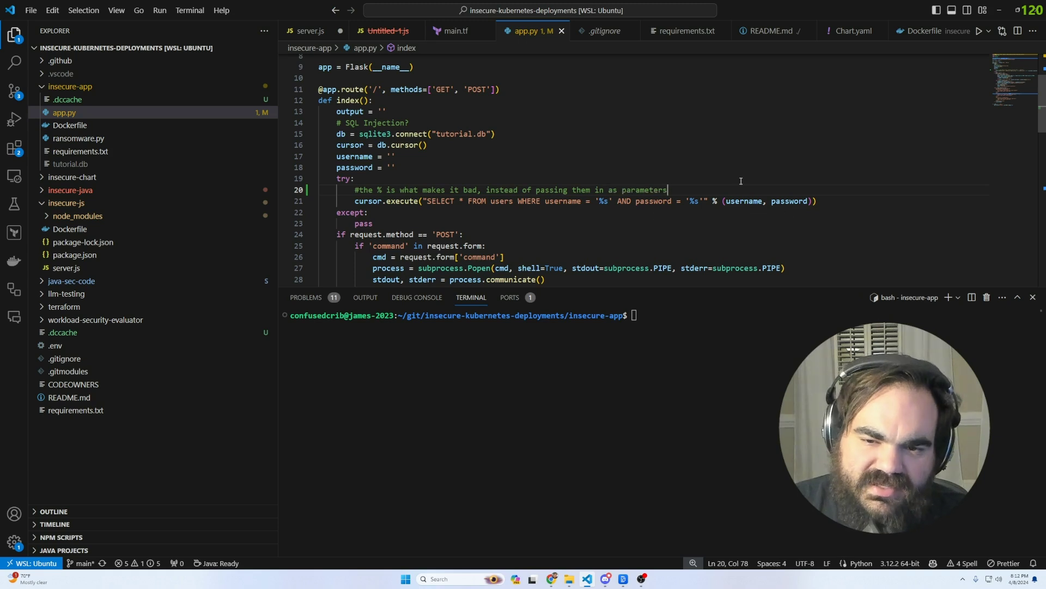
Return to Backslash and examine the OS Command Injection finding's reachability analysis and its subprocess.Popen code snippet.
click(427, 133)
mouse_move(550, 582)
click(635, 527)
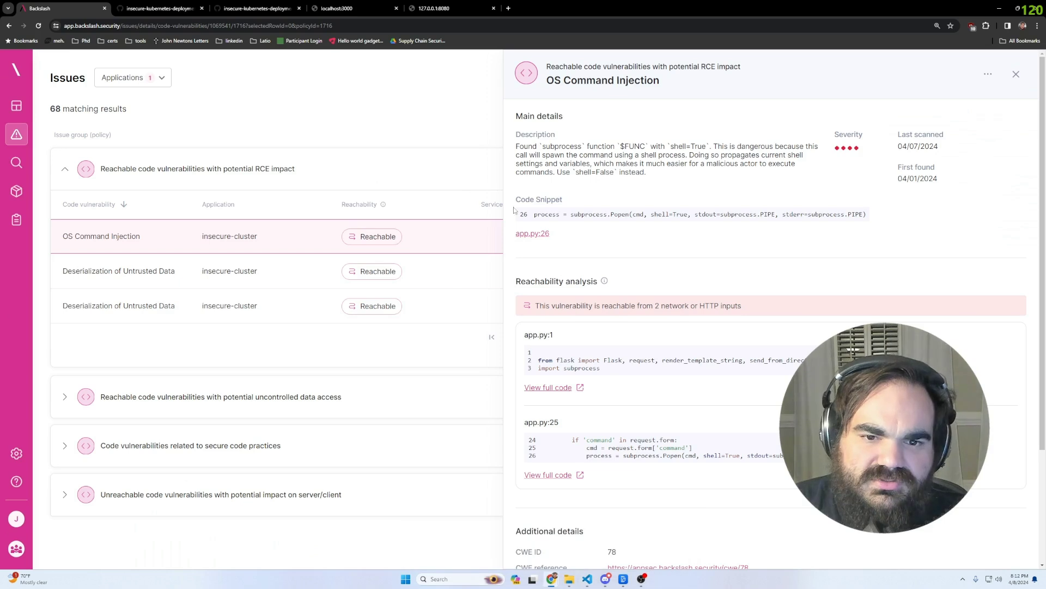
drag(536, 305, 756, 303)
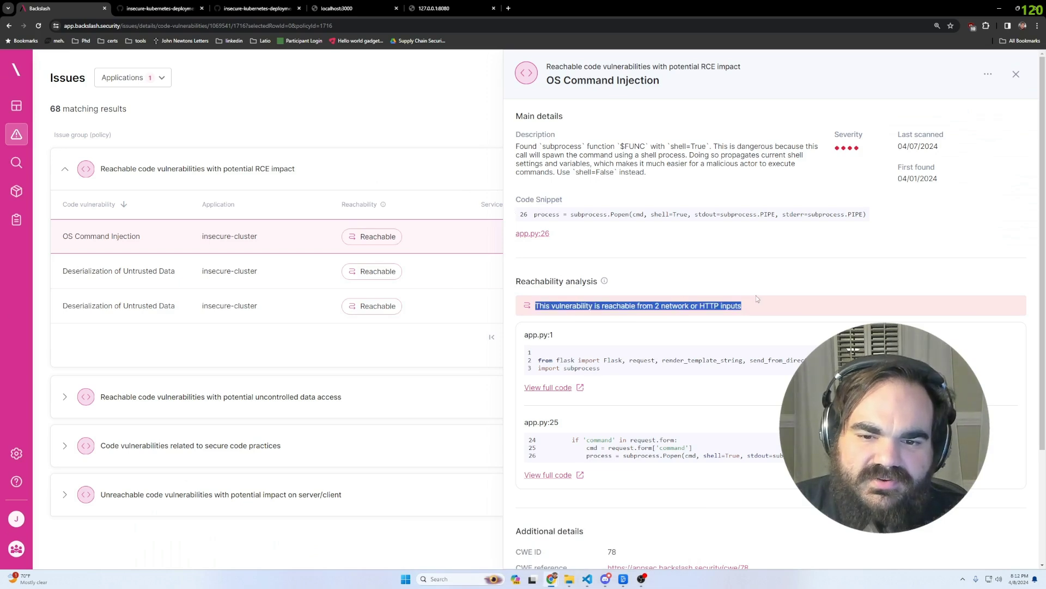
scroll(757, 380, down, 2)
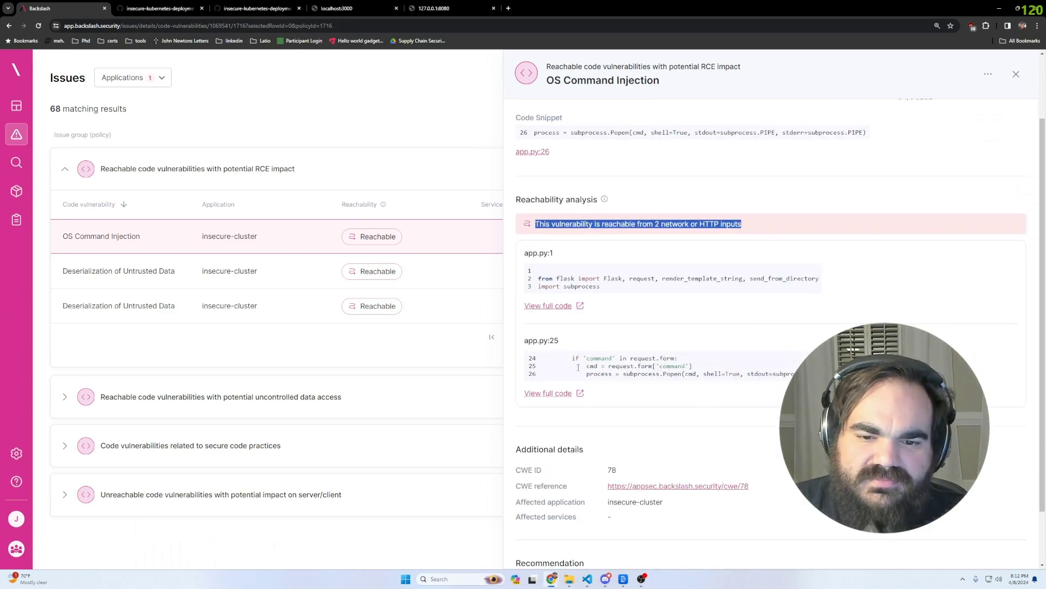
scroll(589, 273, up, 2)
click(589, 204)
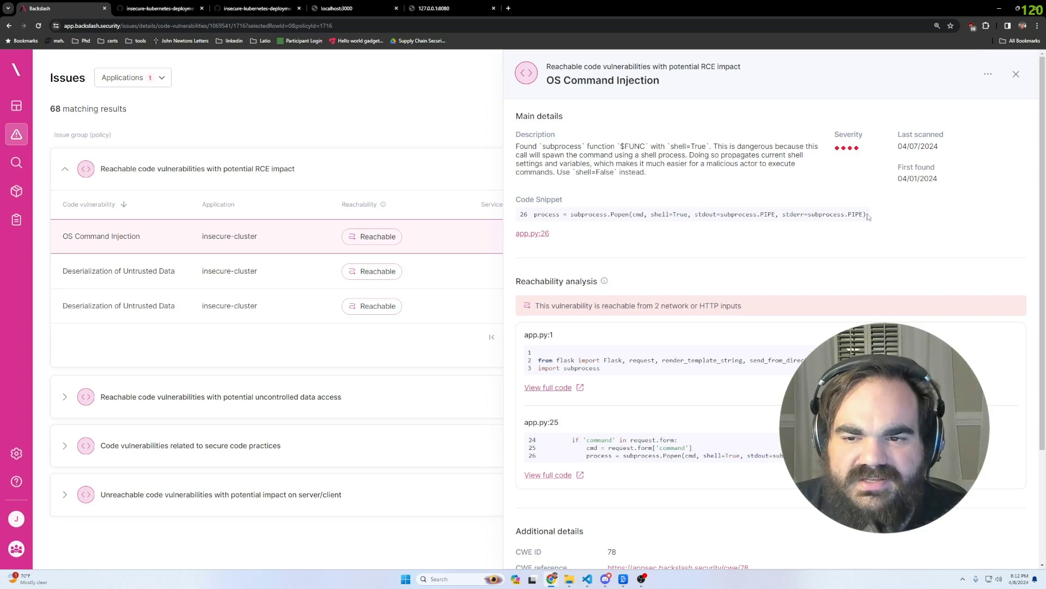
drag(868, 217, 556, 215)
Go to the insecure app's page at 127.0.0.1:8080 and try to submit a command through its form again.
click(426, 5)
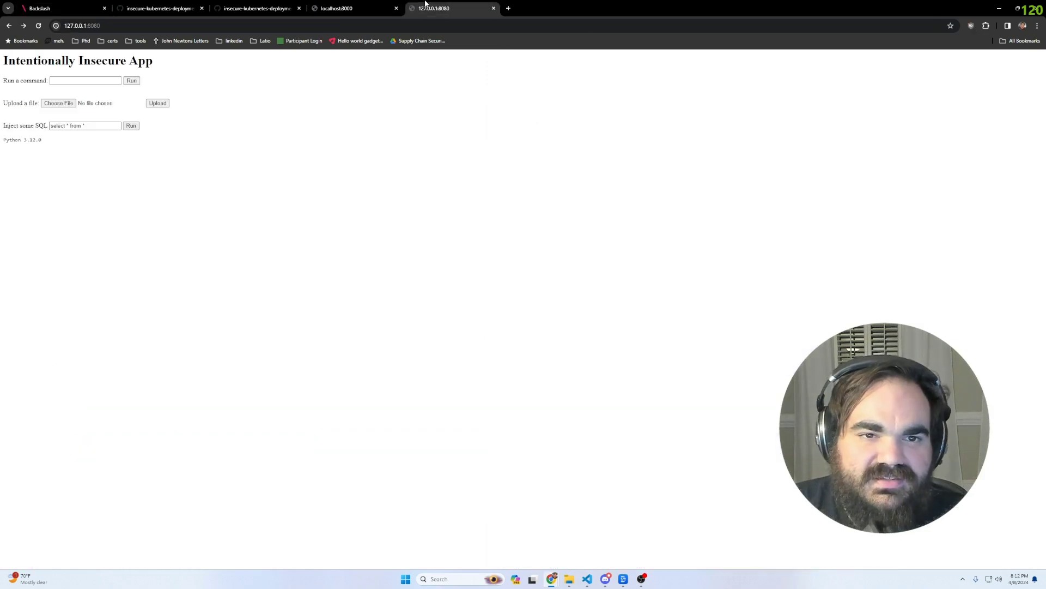
click(122, 80)
key(Return)
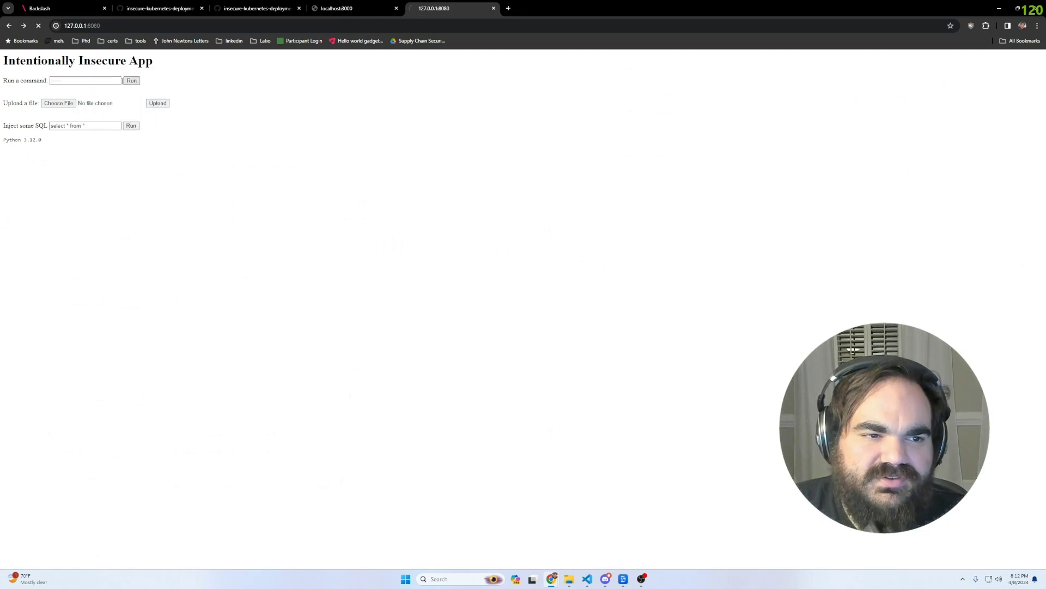
click(122, 80)
click(124, 99)
Open Backslash's first Deserialization of Untrusted Data finding, and its source file UnsafeDeserializationController.java from the insecure-java project in VS Code.
click(54, 9)
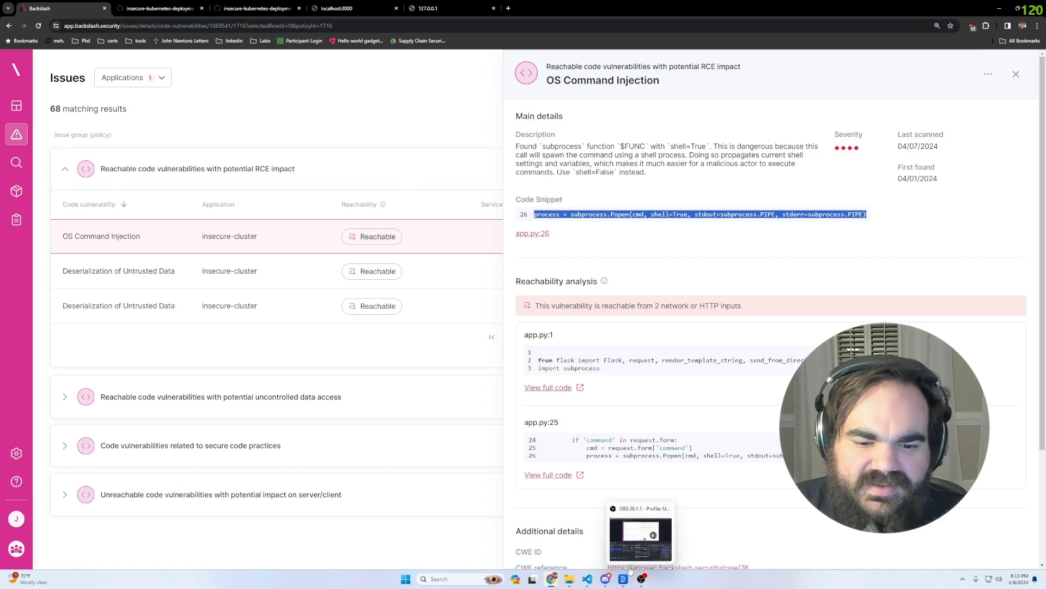
click(247, 262)
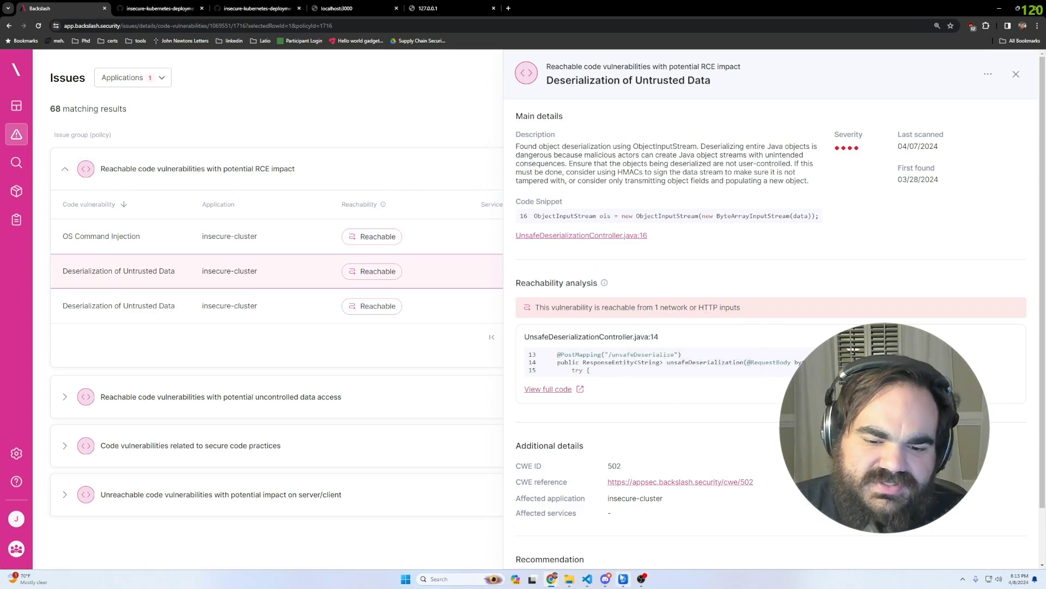
click(587, 579)
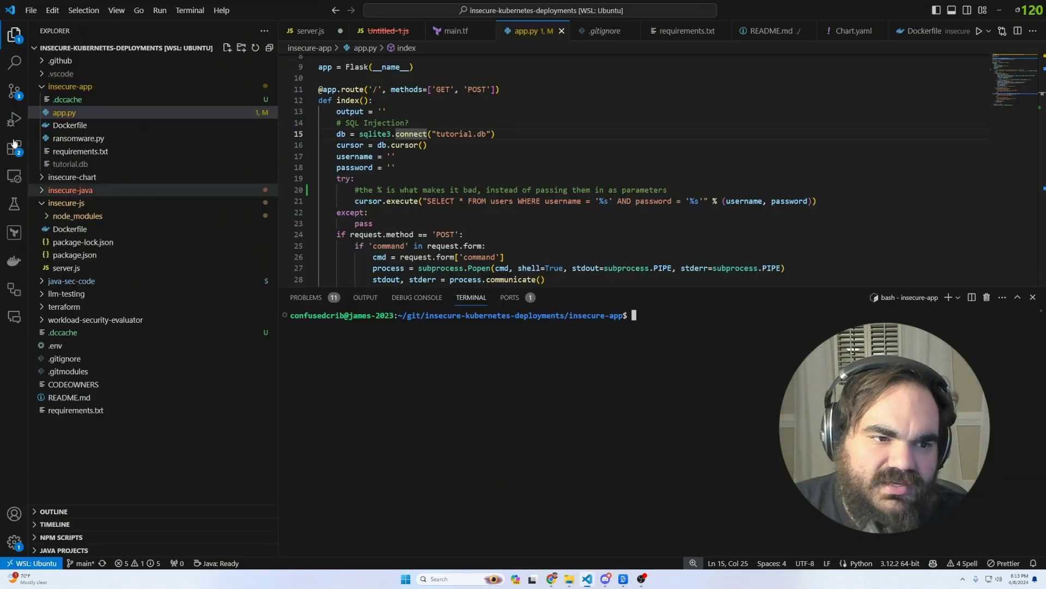
click(109, 87)
click(109, 113)
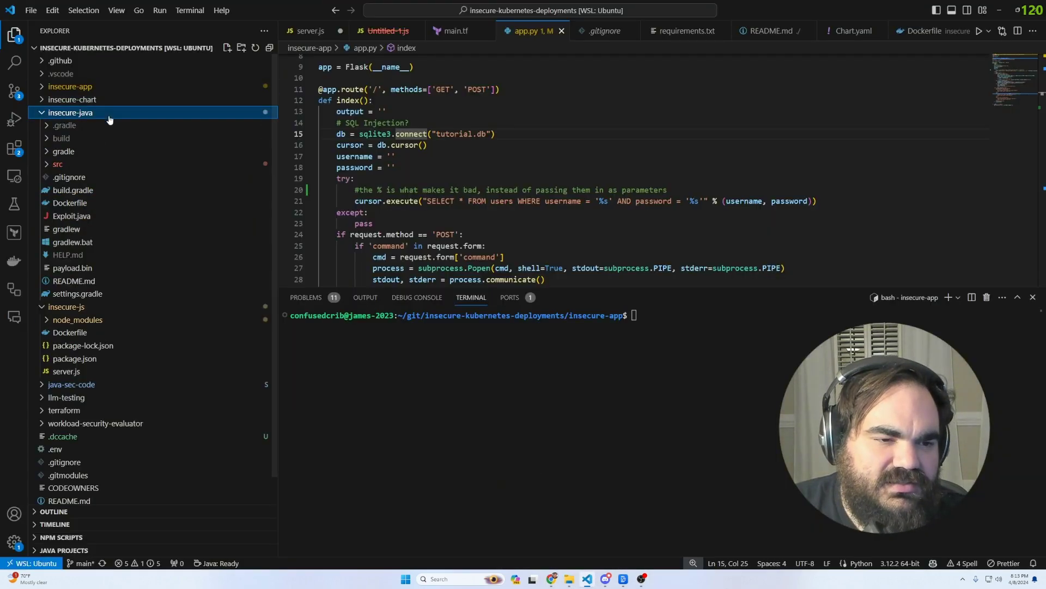
click(60, 164)
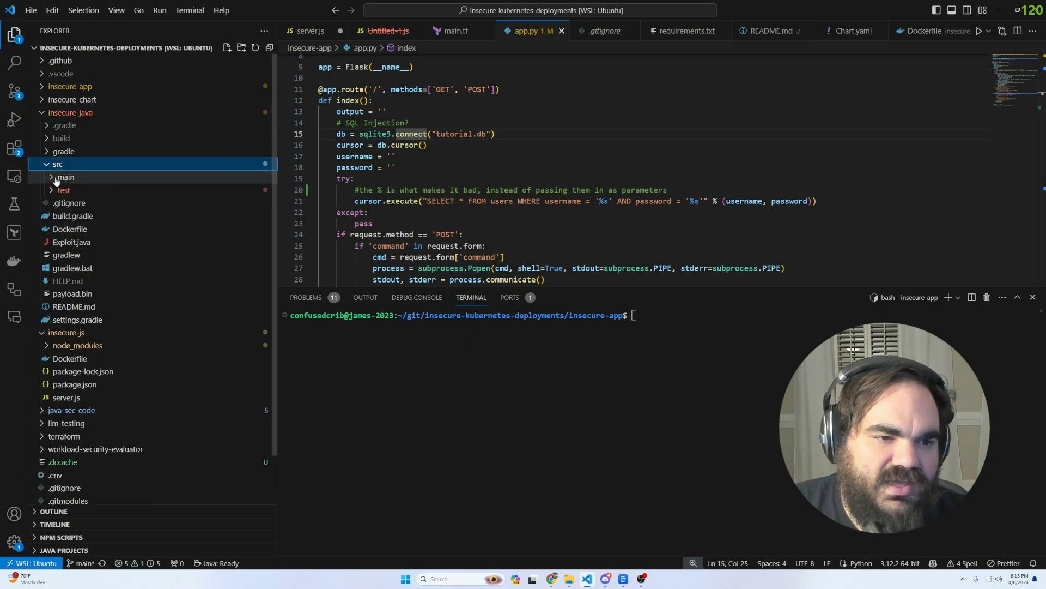
click(61, 177)
click(117, 189)
click(127, 216)
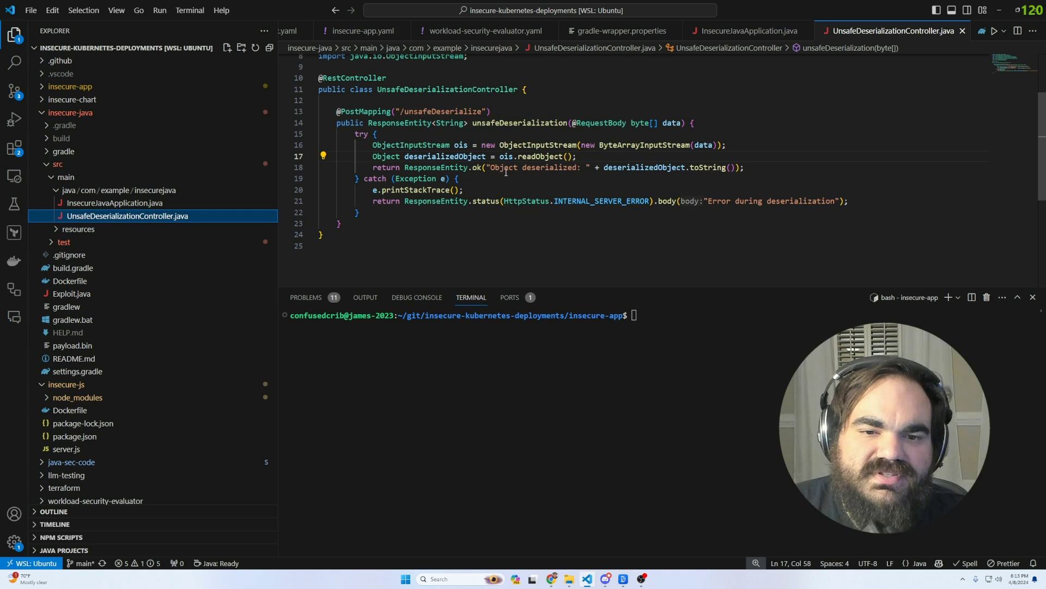
Examine the object reading, exception handling and /unsafeDeserialize POST mapping in UnsafeDeserializationController.java.
drag(490, 167, 746, 169)
click(720, 179)
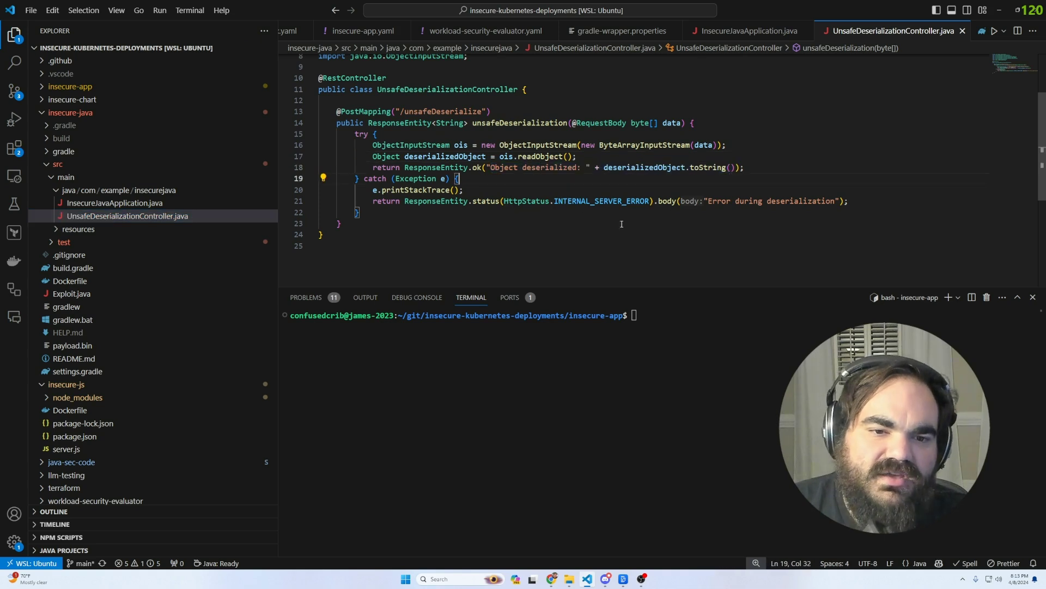
mouse_move(527, 199)
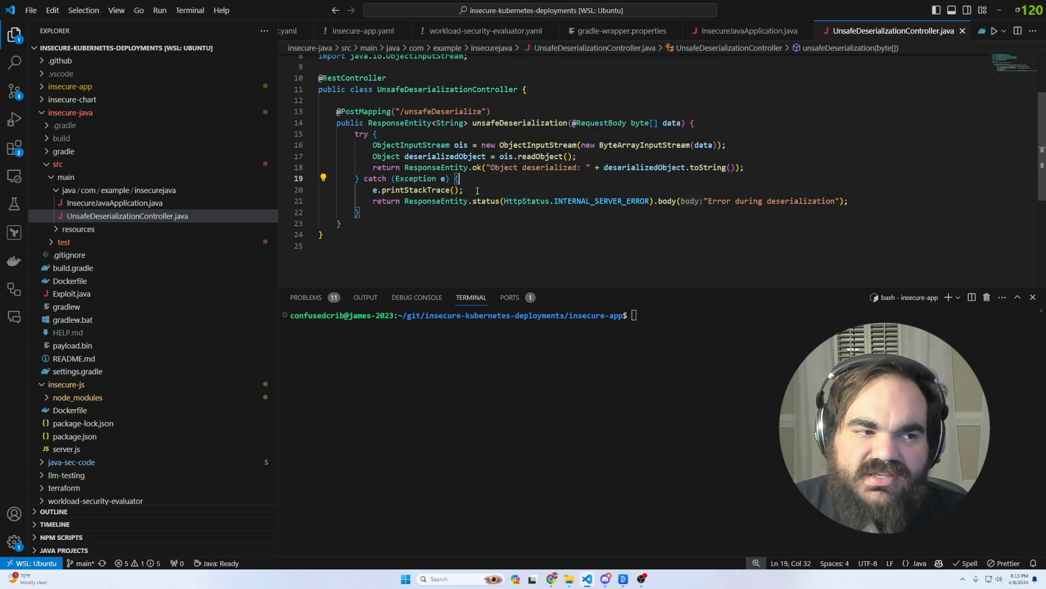
click(468, 145)
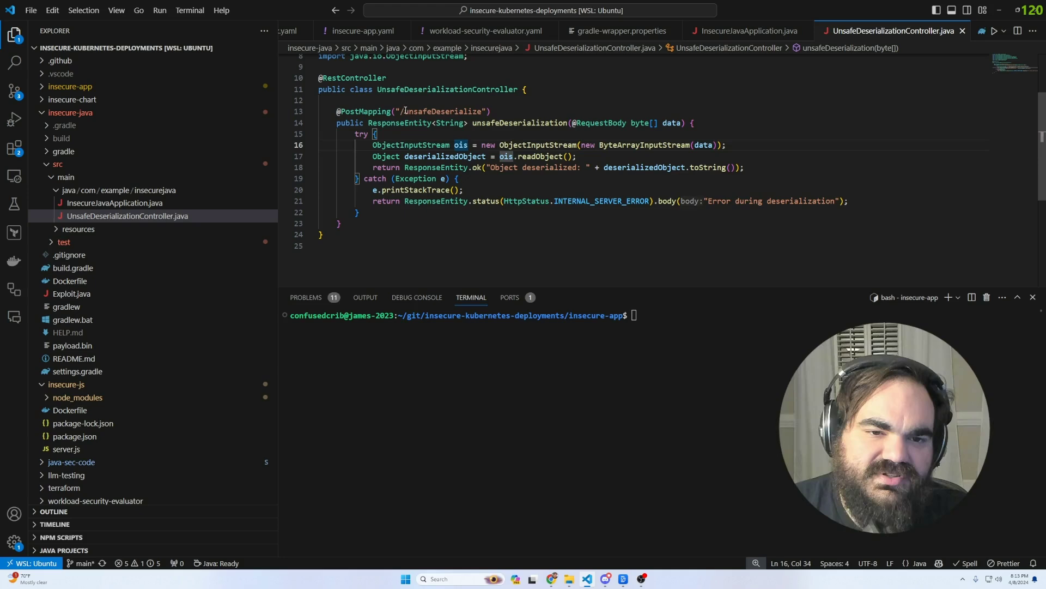
drag(401, 112, 477, 110)
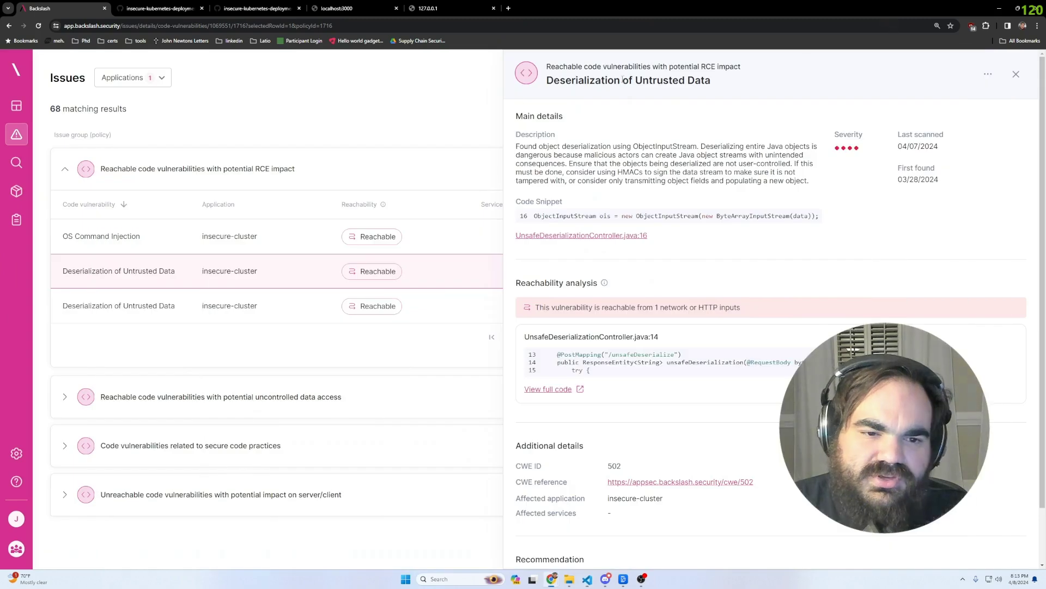
Return to Backslash and compare the deserialization finding's line 16 snippet with the /unsafeDeserialize mapping in its reachability analysis.
click(999, 9)
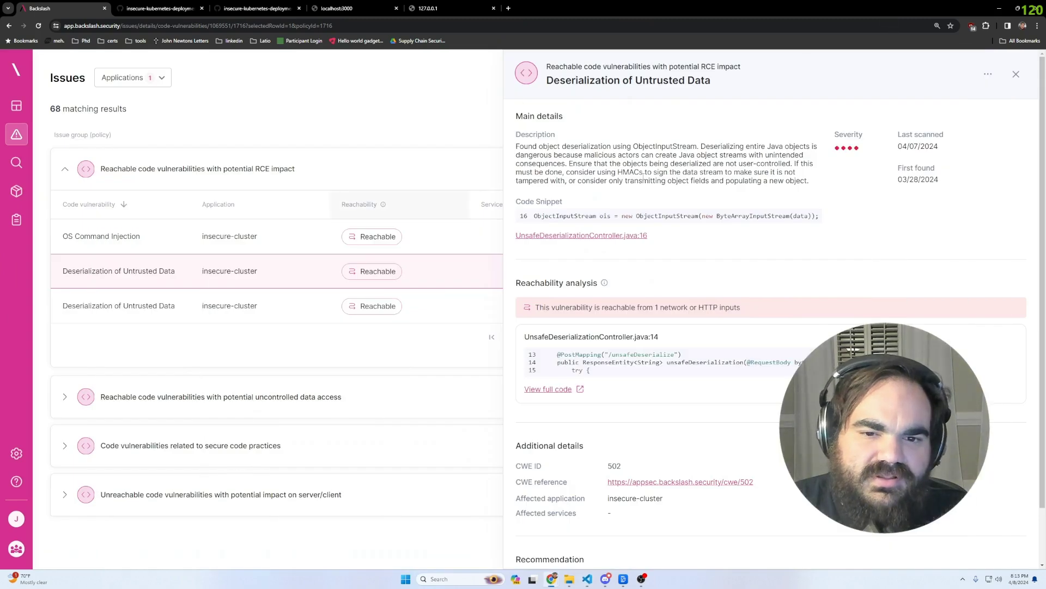
drag(842, 221, 579, 228)
drag(675, 355, 611, 355)
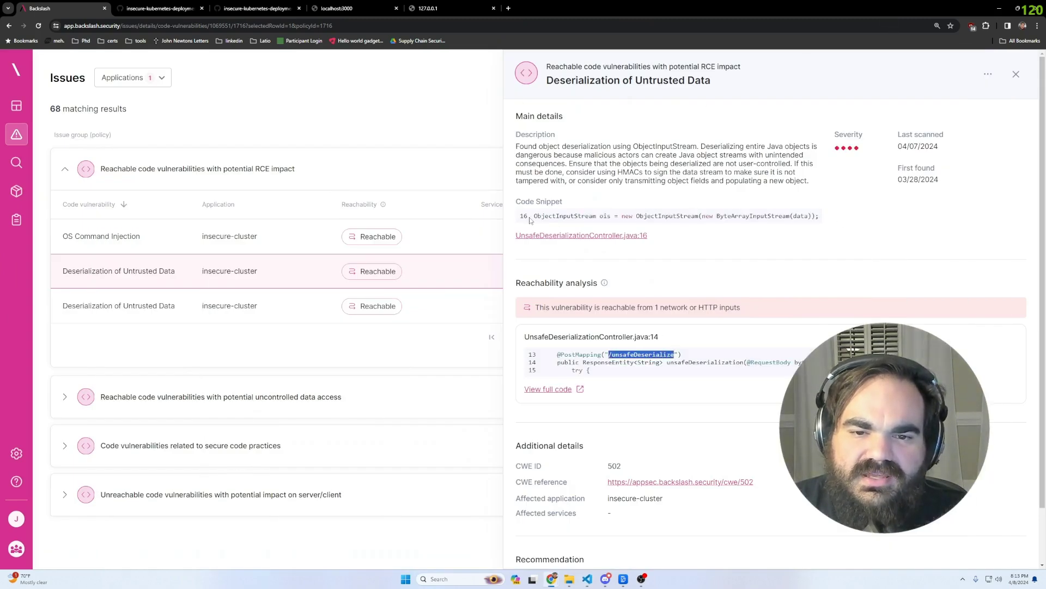
drag(822, 218, 531, 222)
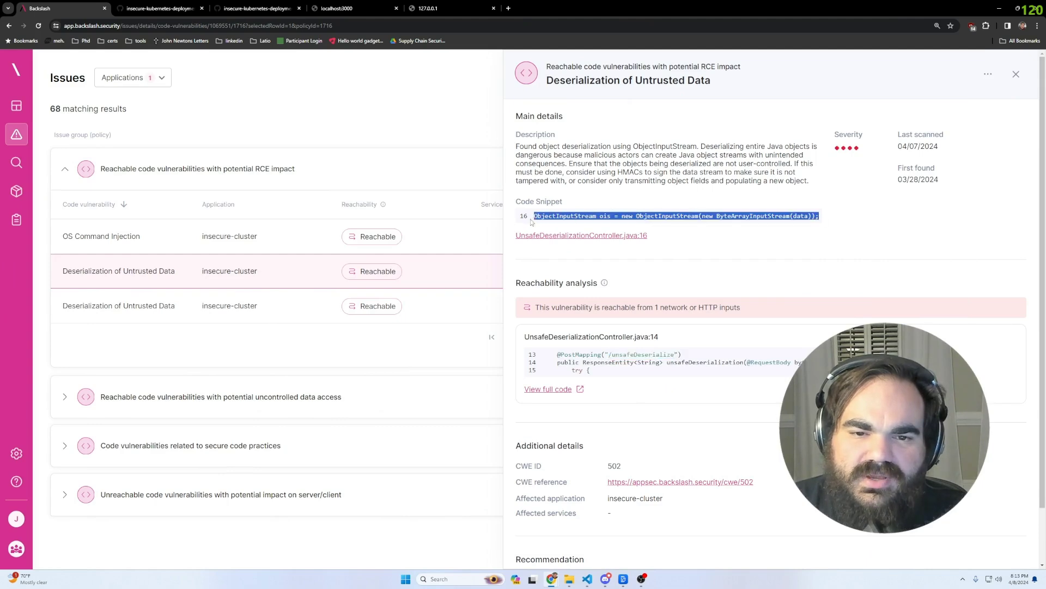
click(154, 306)
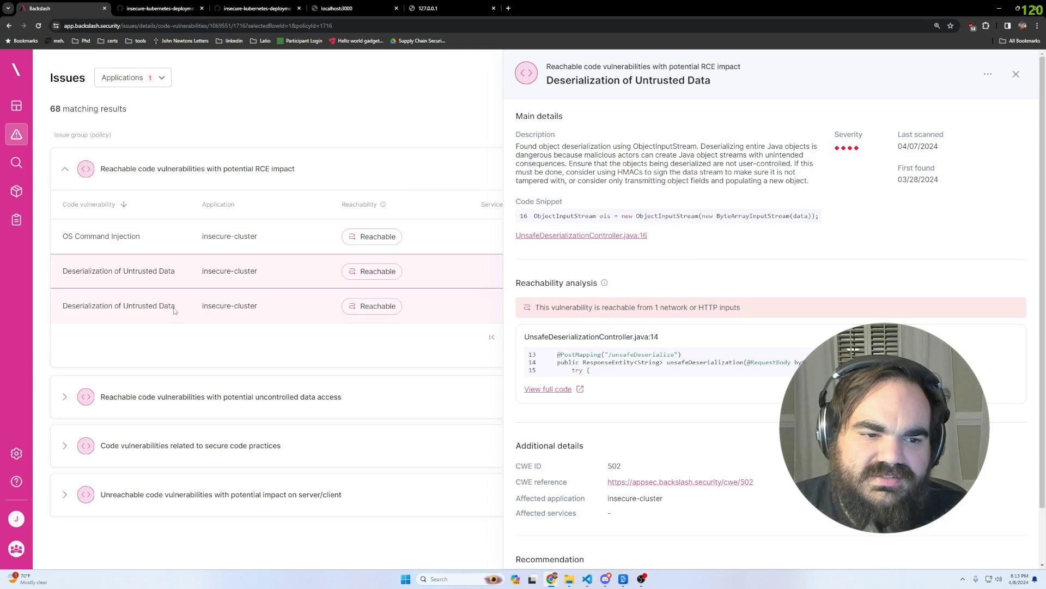
Open the SQL Injection finding under potential uncontrolled data access and examine the app.py:37 snippet in its reachability analysis.
click(237, 396)
click(234, 291)
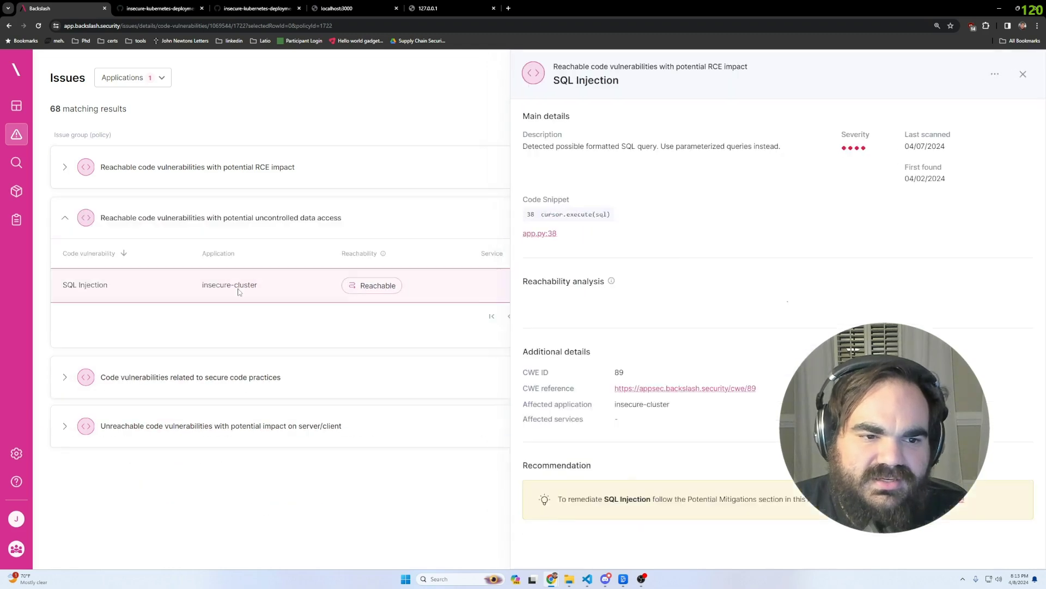
scroll(709, 362, down, 3)
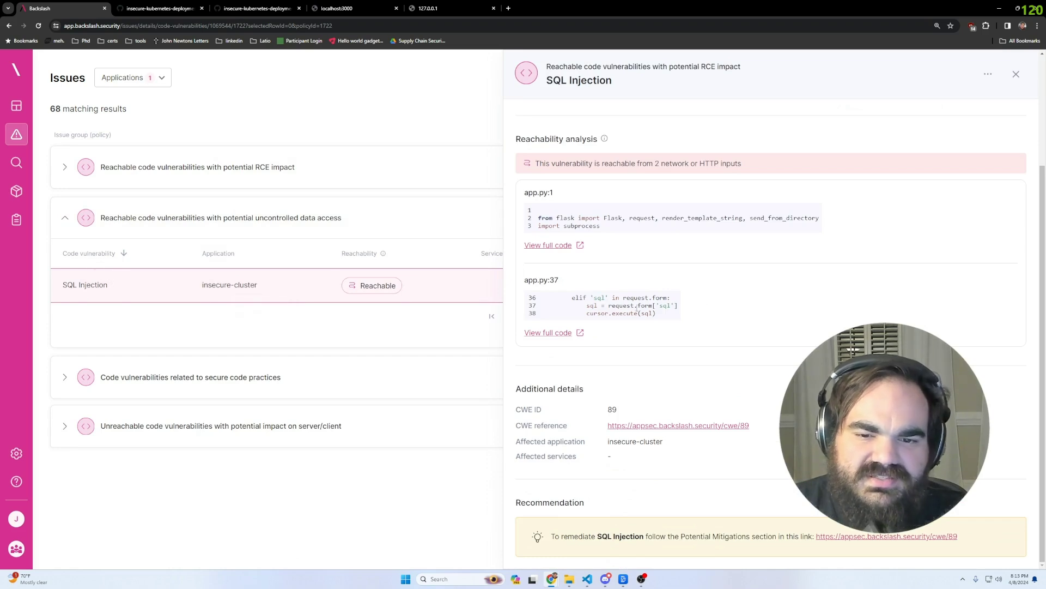
drag(657, 317, 580, 297)
click(559, 295)
click(650, 305)
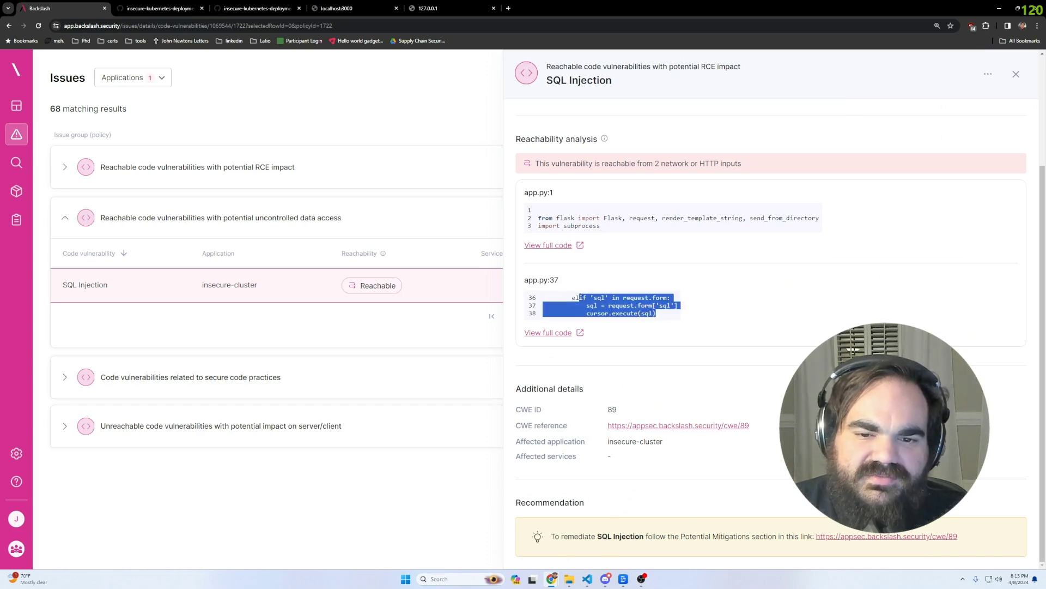
Inspect the semver.js:232 Incorrect Regular Expression finding under secure code practices and view its flagged source line on GitHub.
click(241, 381)
click(261, 234)
click(245, 439)
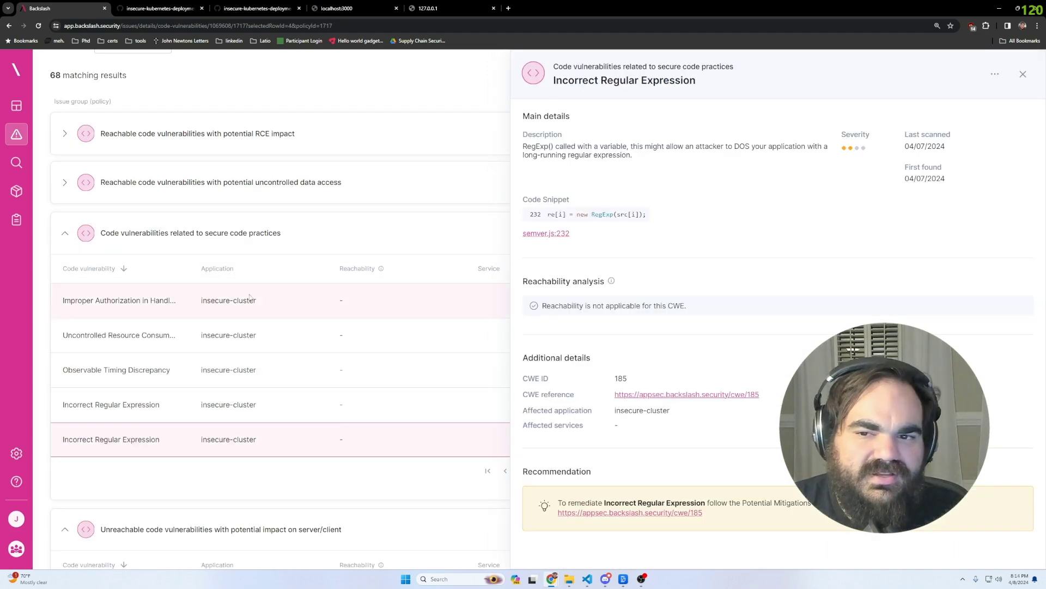
drag(643, 216, 549, 218)
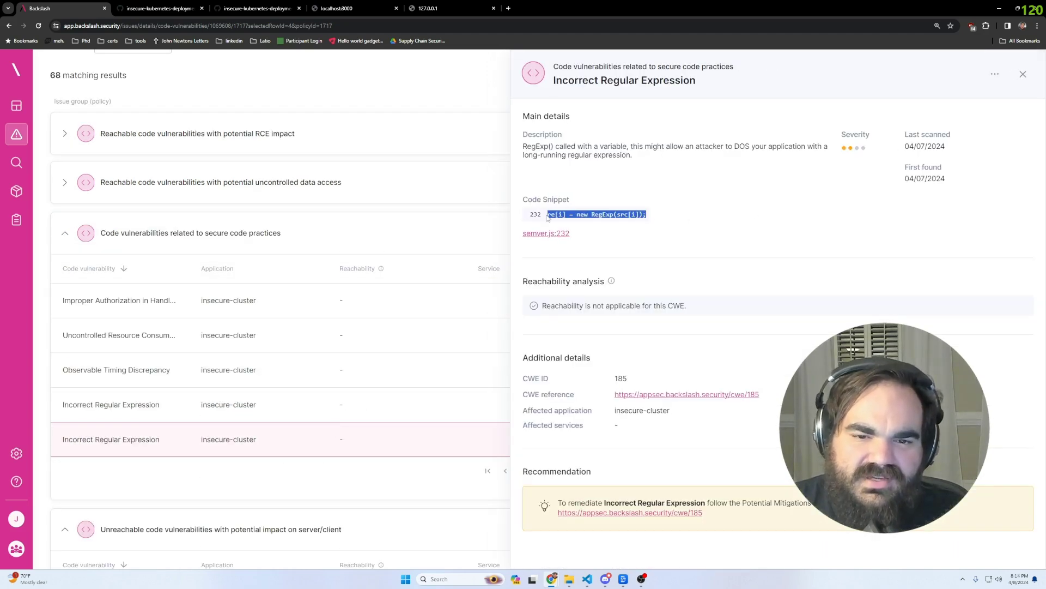
click(545, 232)
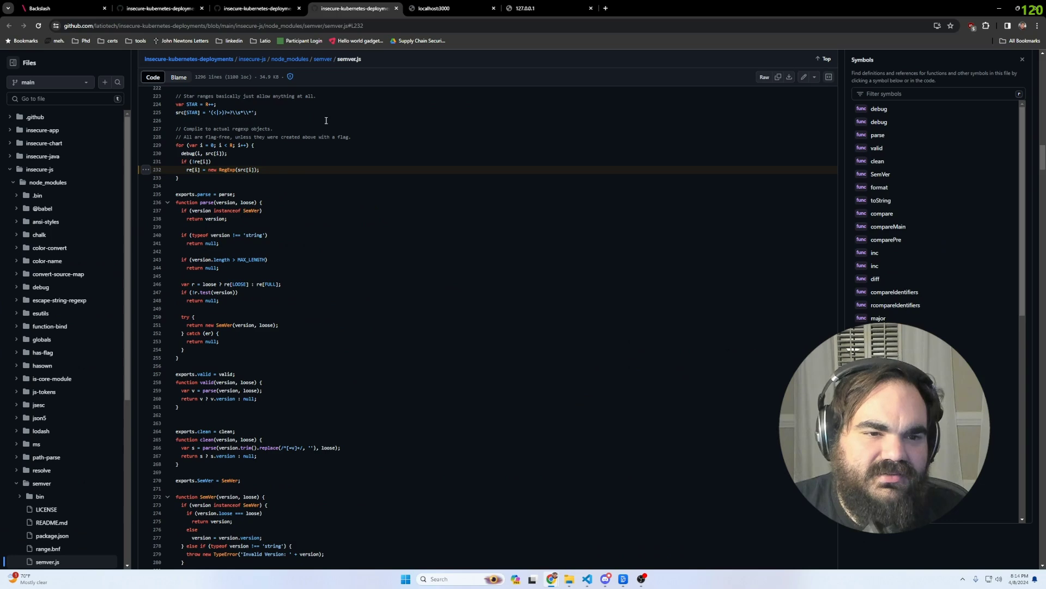
key(ctrl+1)
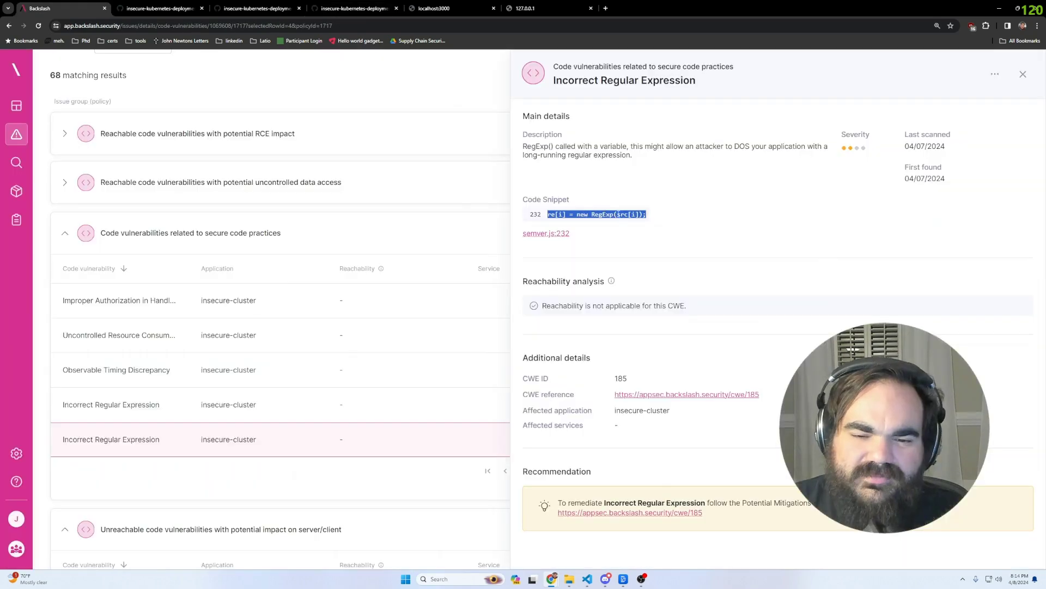
Read the Incorrect Regular Expression finding's description, then collapse the secure code practices group and close the finding's details.
click(620, 214)
drag(627, 156, 521, 147)
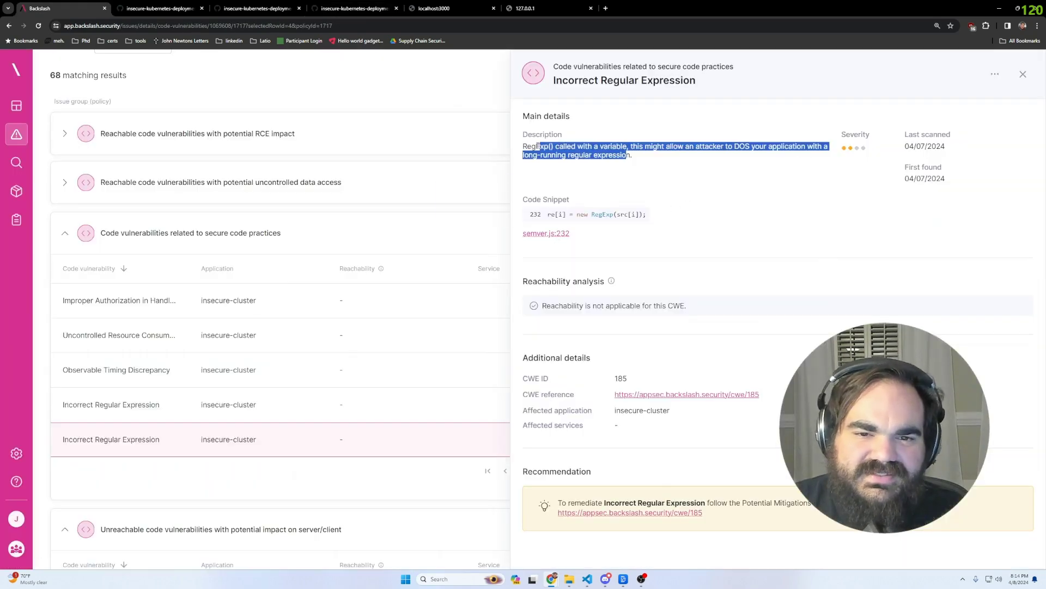
click(382, 233)
click(369, 212)
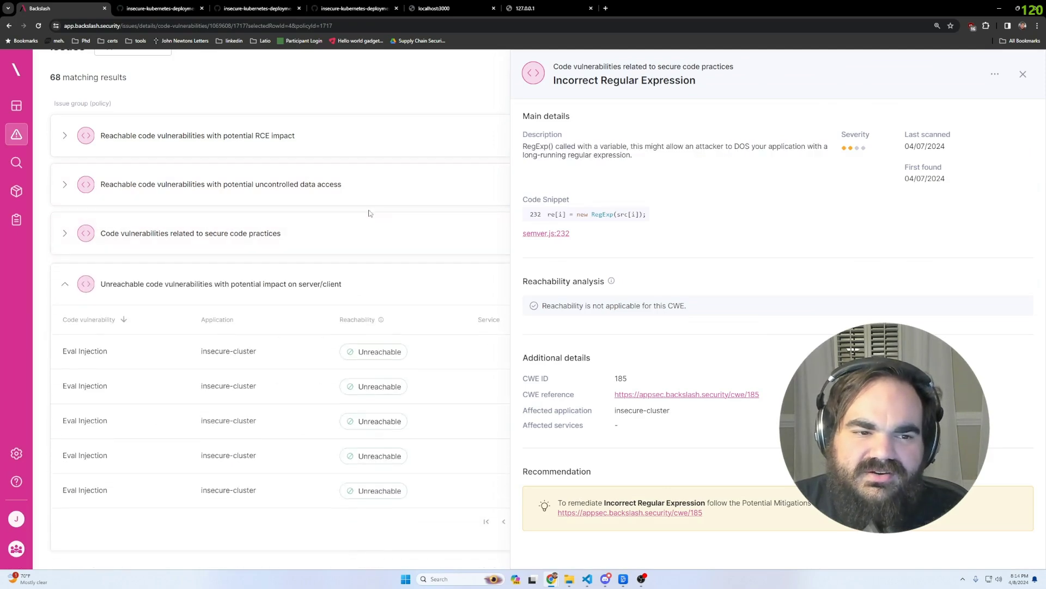
click(1023, 75)
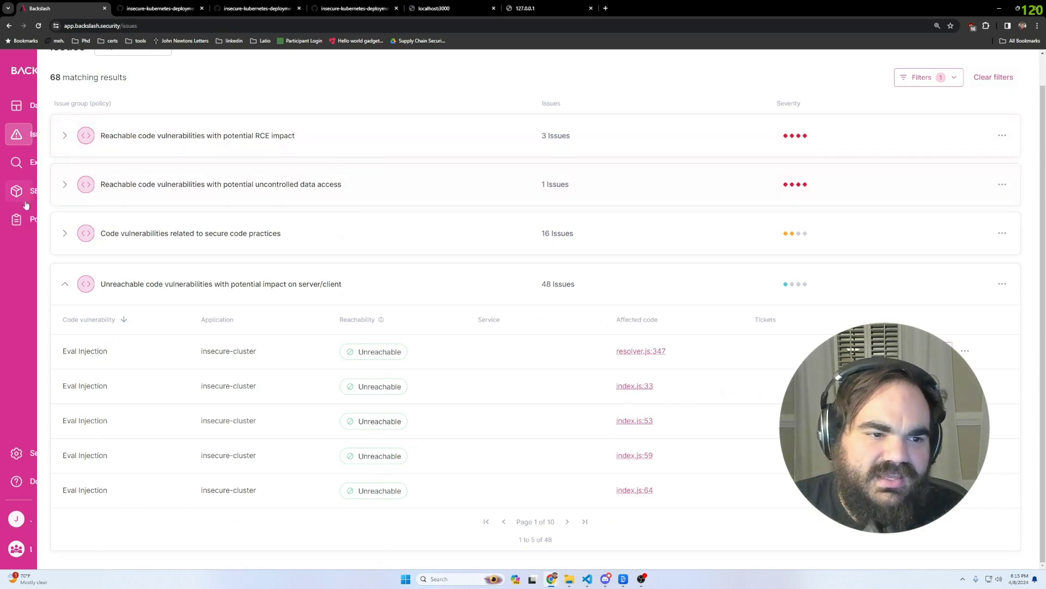
Review the slack critical automation policy's presets and selected issue policies, leaving the policy without saving changes.
click(22, 220)
click(155, 102)
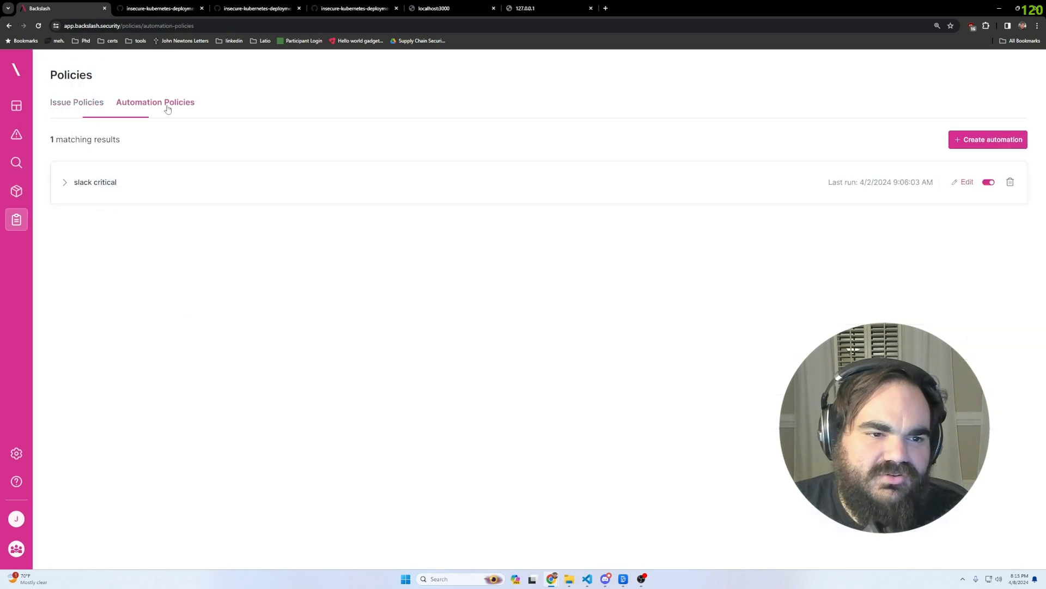
click(73, 185)
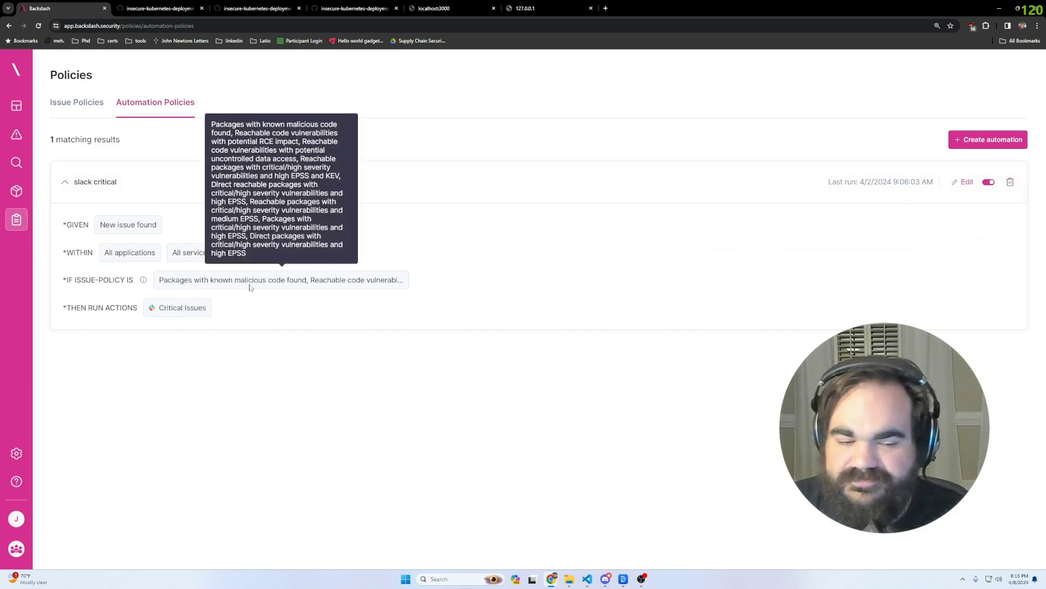
click(966, 183)
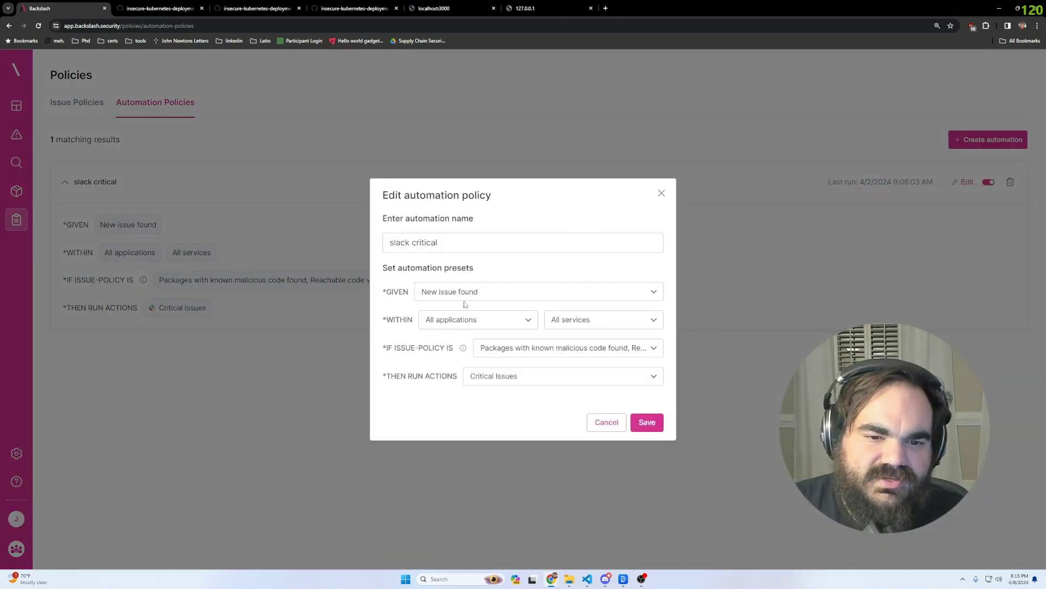
click(523, 348)
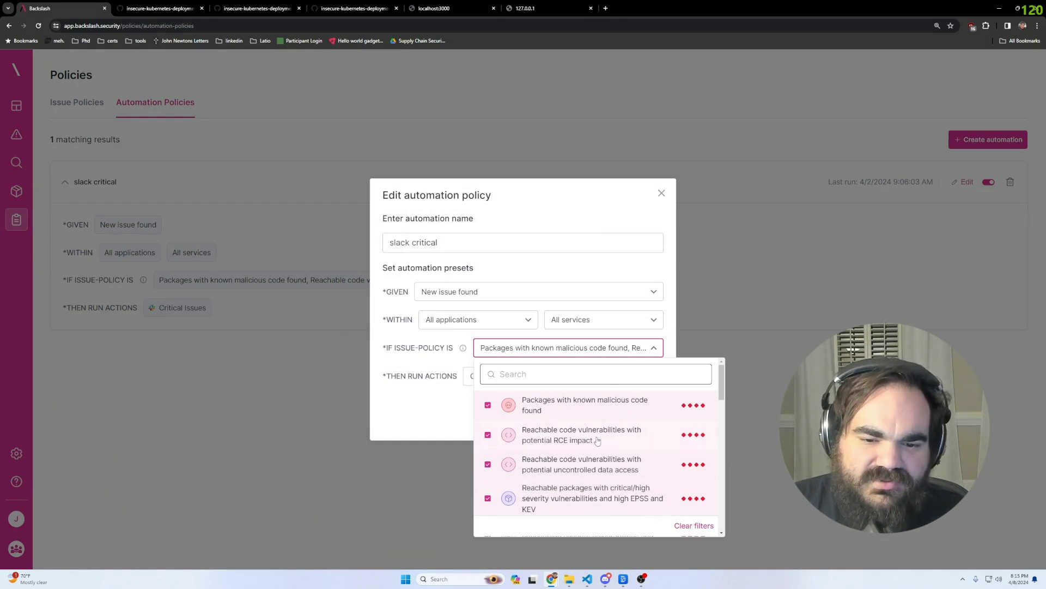
click(467, 329)
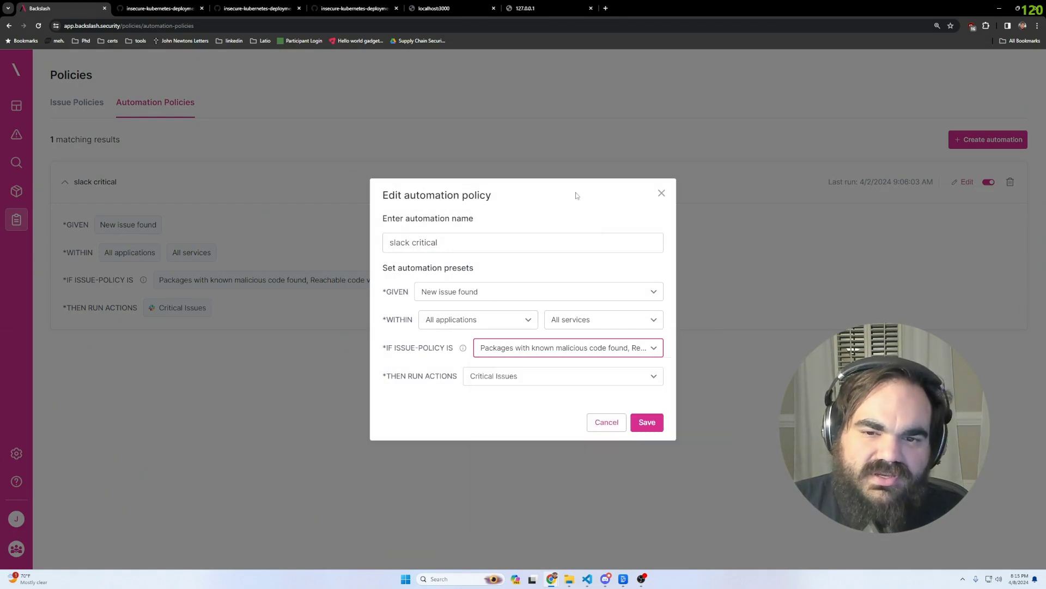
click(661, 194)
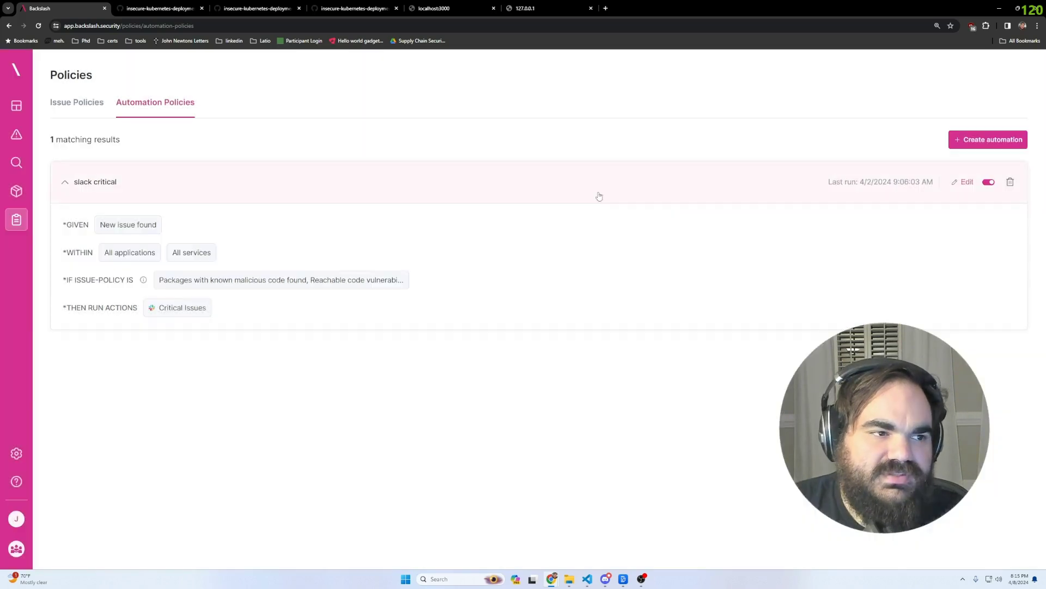
Filter the issues list to the vulnerable code category and open the Improper Authorization in Handler for Custom URL Scheme finding.
click(101, 101)
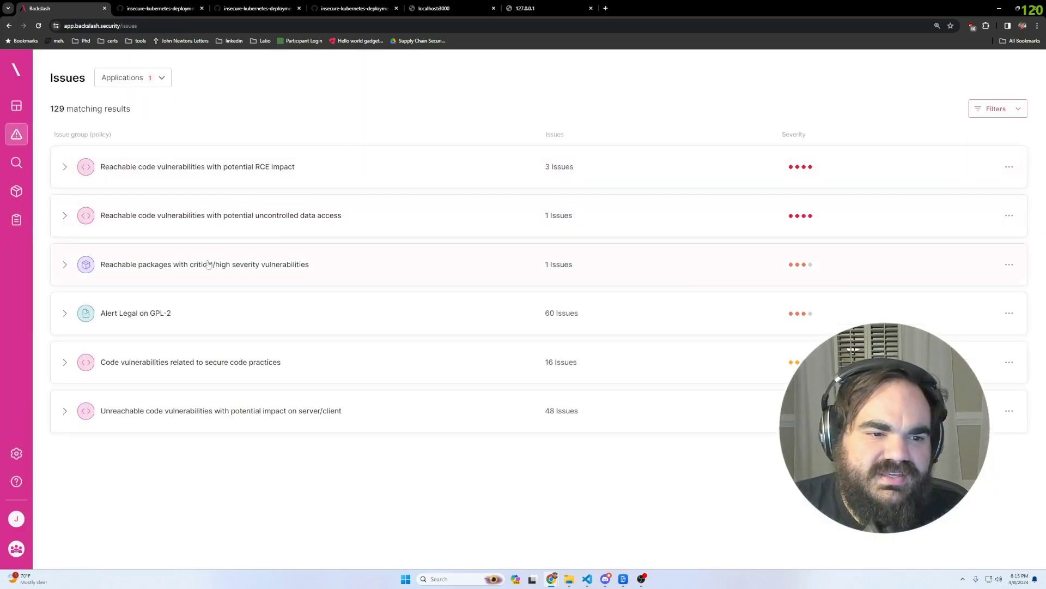
click(242, 264)
click(267, 263)
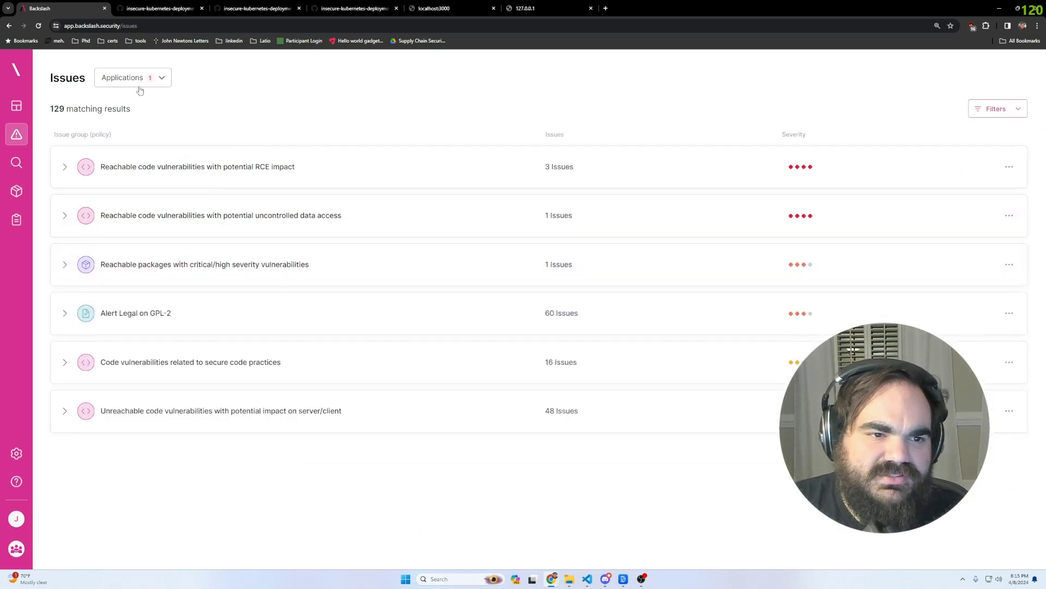
click(975, 111)
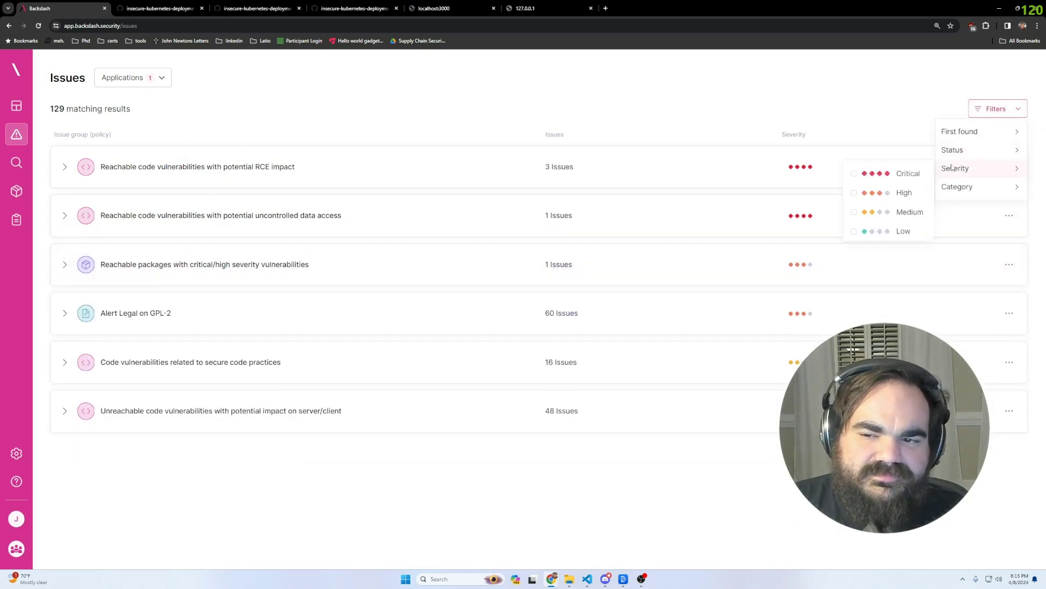
click(883, 192)
click(273, 266)
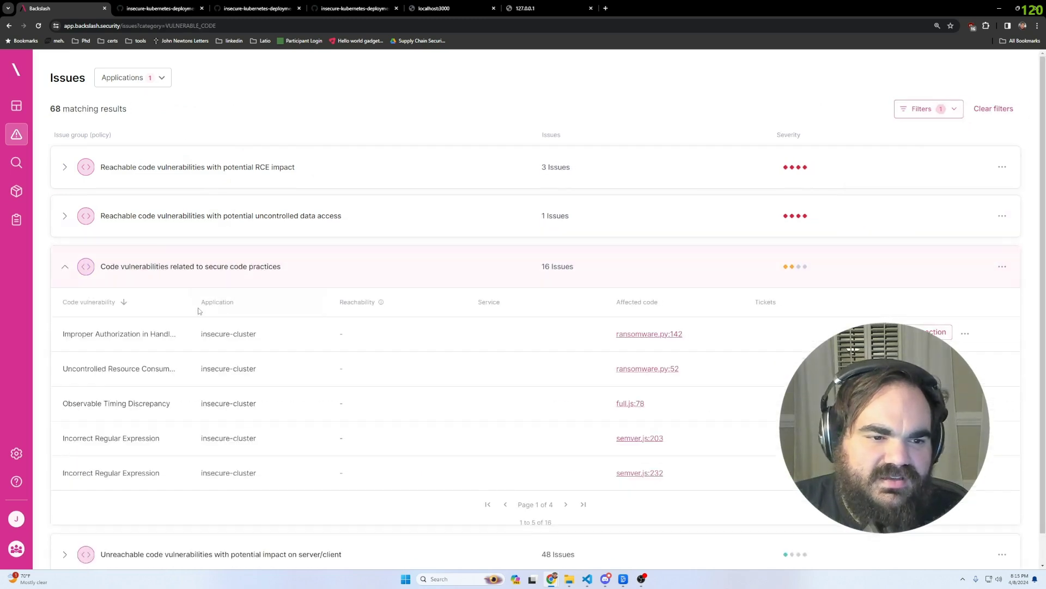
click(273, 343)
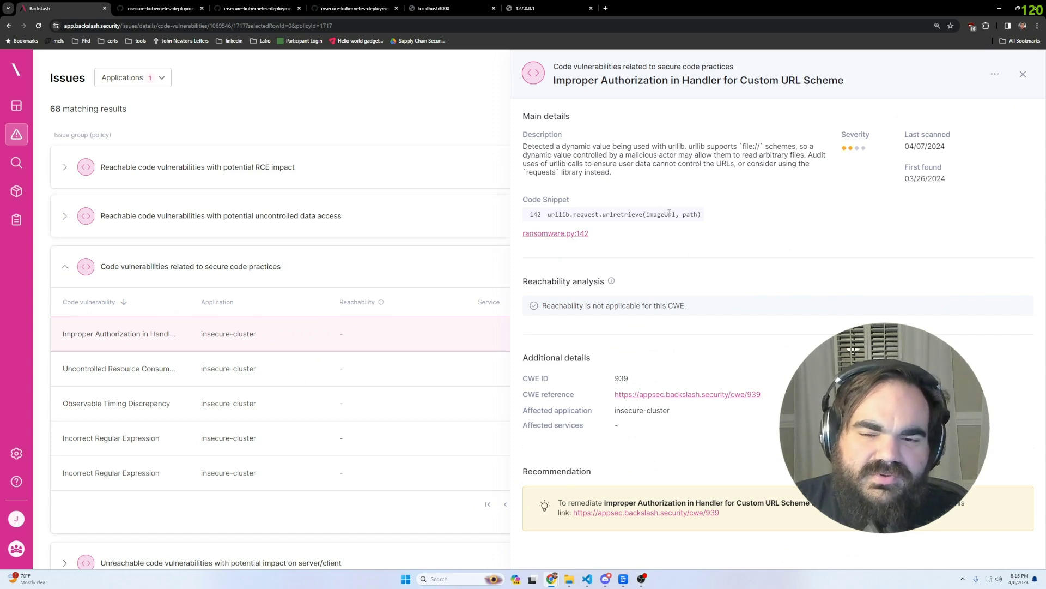
Open the Uncontrolled Resource Consumption finding and examine the requested URL in its ransomware.py:52 code snippet.
key(Down)
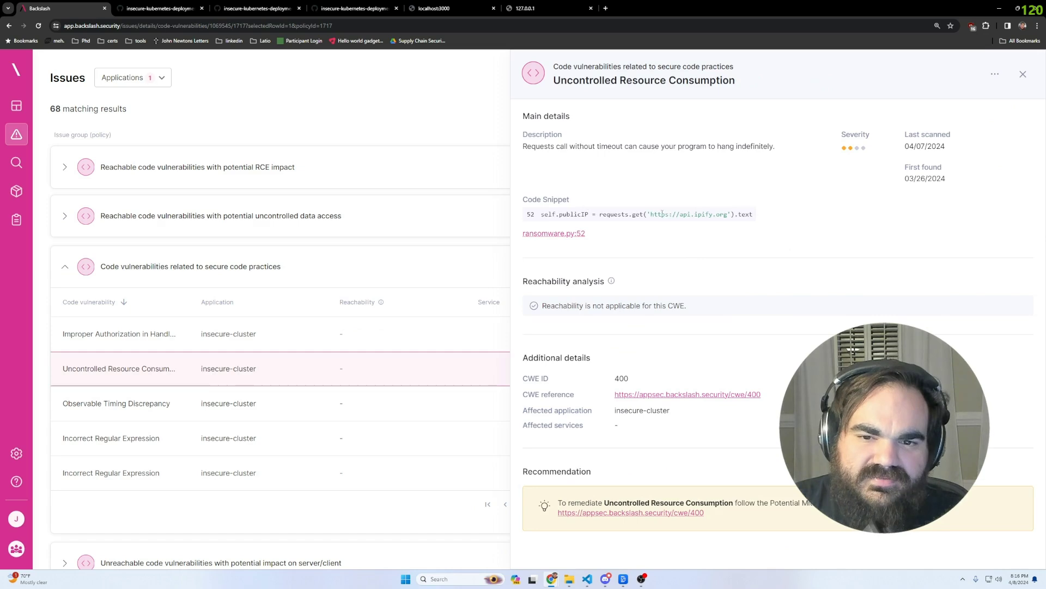
drag(651, 212, 727, 214)
click(645, 222)
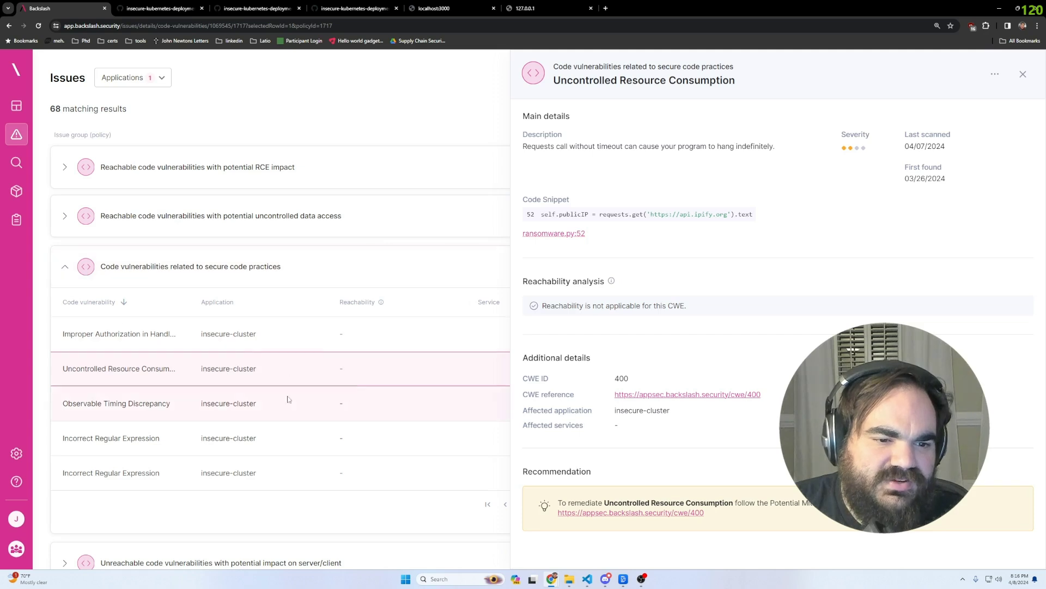
Inspect the Observable Timing Discrepancy finding's full.js:78 snippet, close its details and collapse the secure code practices group.
click(242, 393)
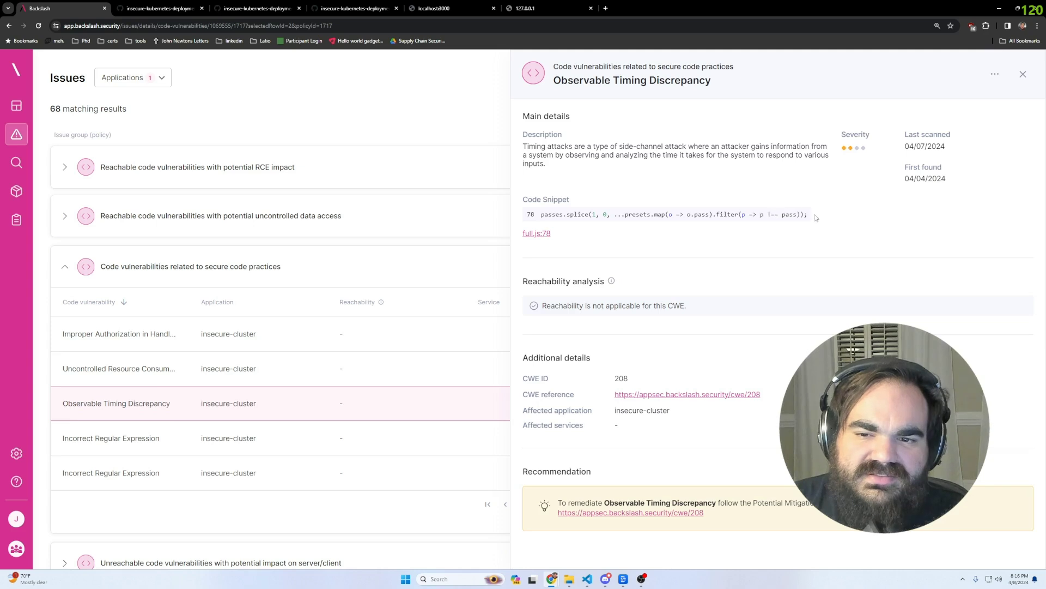
drag(816, 218, 547, 216)
click(543, 217)
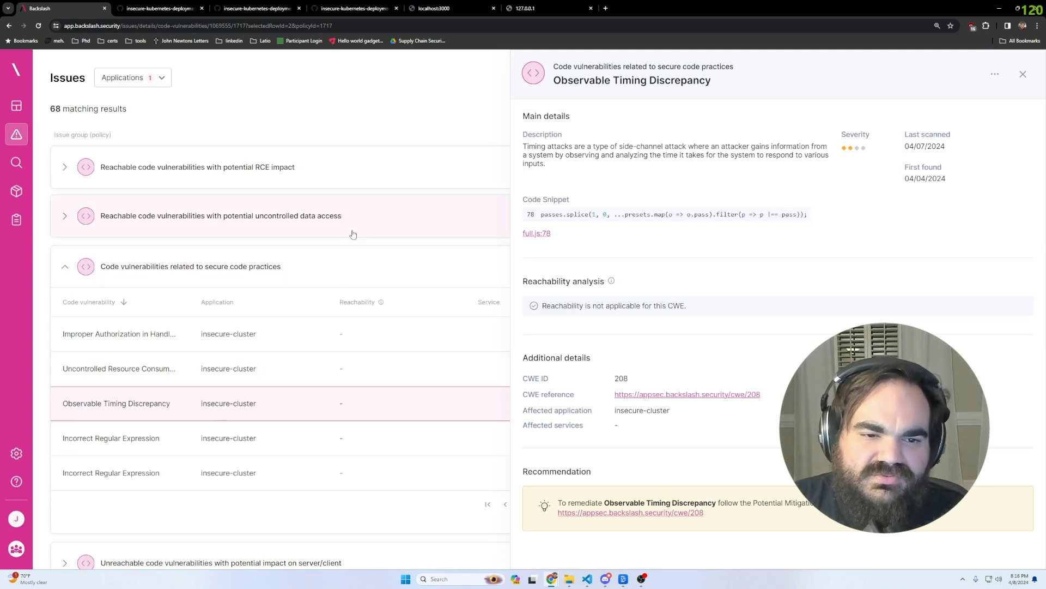
click(1021, 74)
click(205, 276)
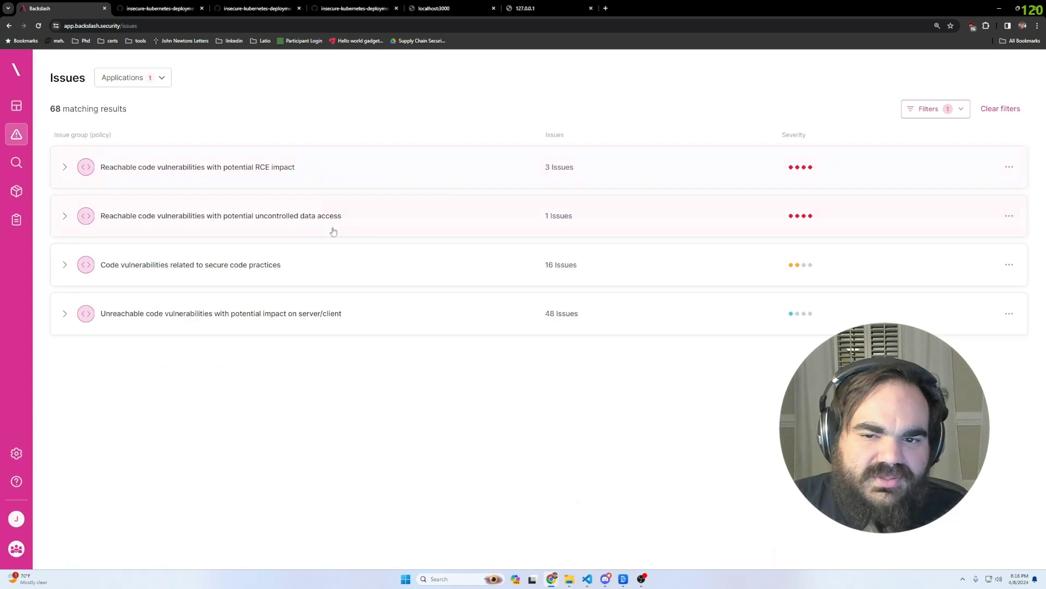
Go through the dashboard to the license issues and expand the Alert Legal on GPL-2 group to examine its packages' licenses.
click(962, 109)
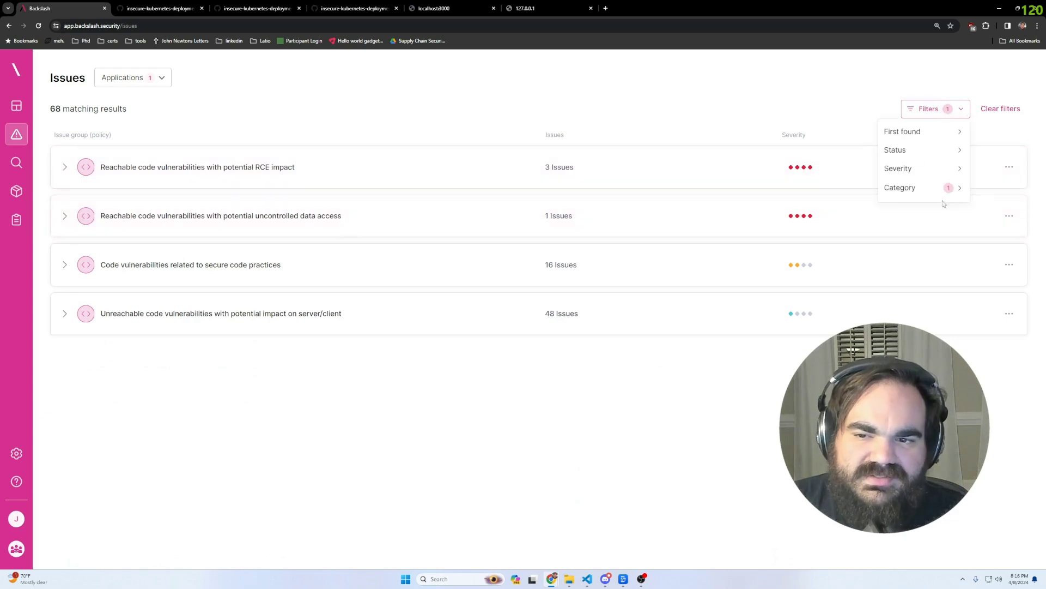
click(17, 105)
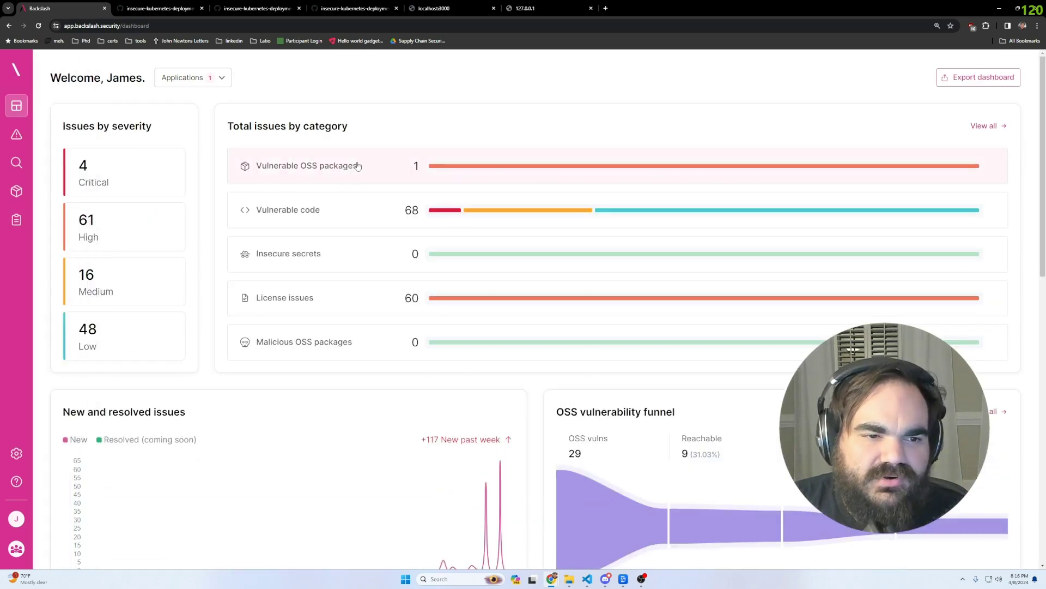
scroll(358, 165, down, 3)
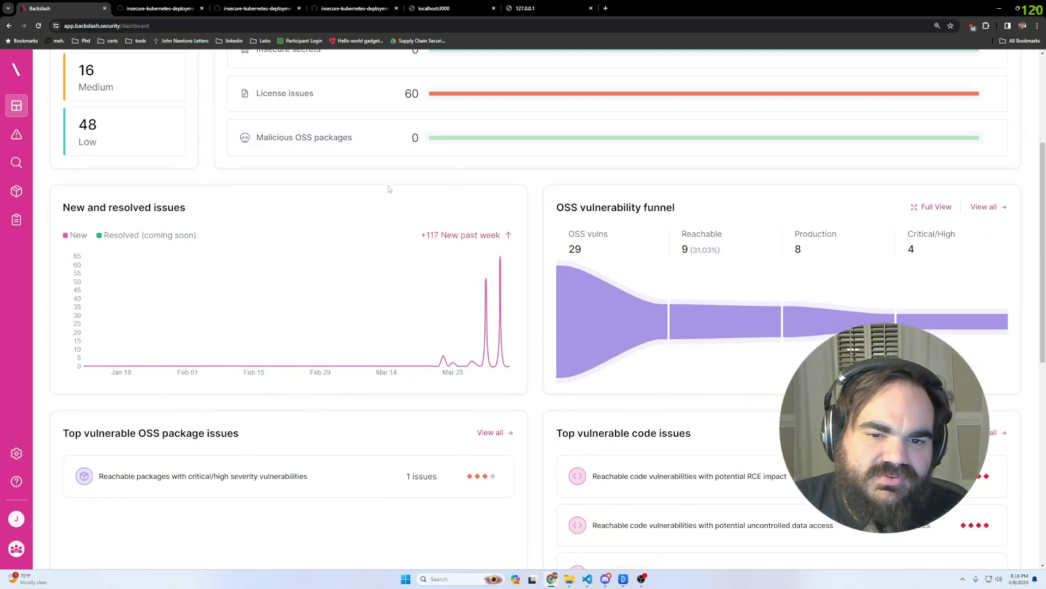
key(alt+Left)
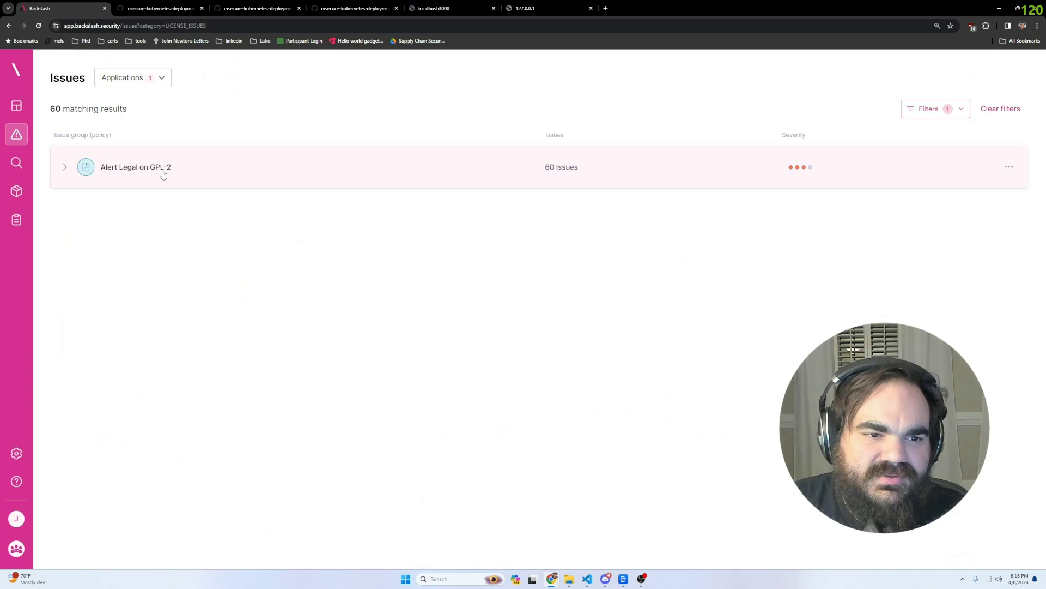
click(163, 172)
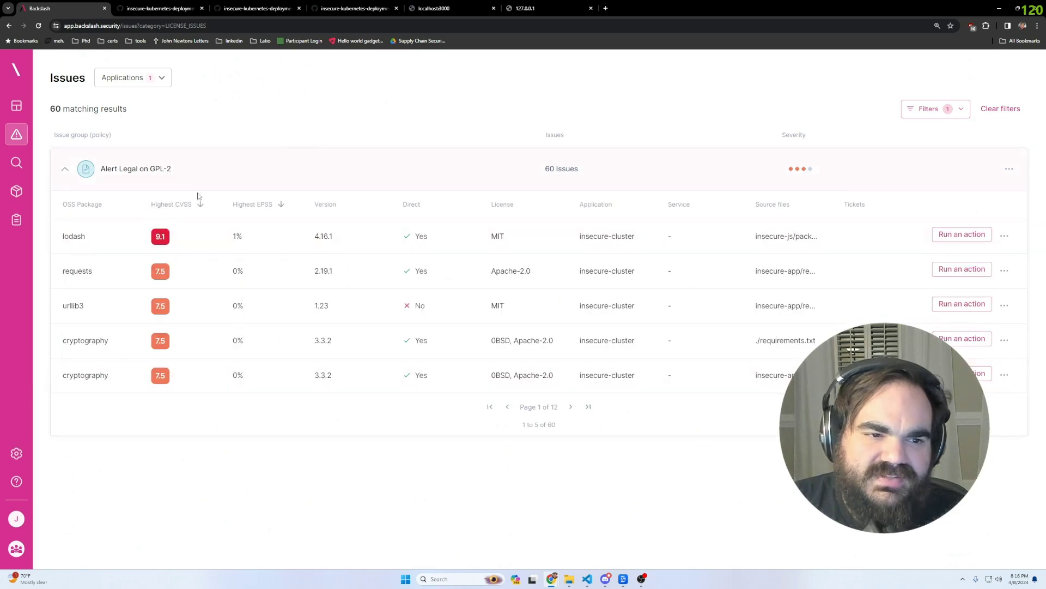
click(169, 171)
click(120, 177)
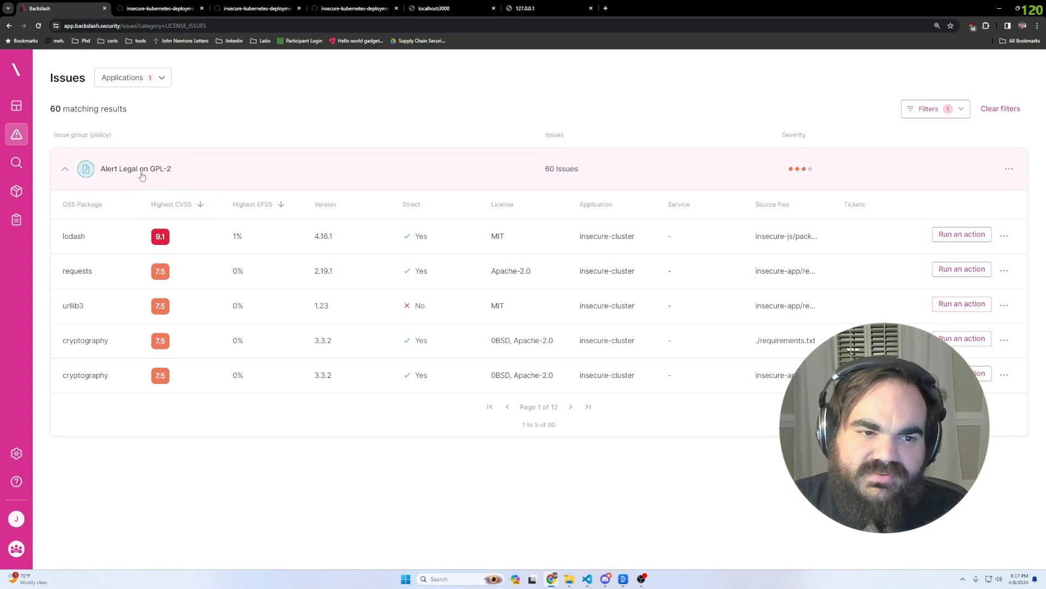
Draft a new issue policy that finds OSS packages whose license is MPL-1.0, leaving the form without creating it.
click(31, 226)
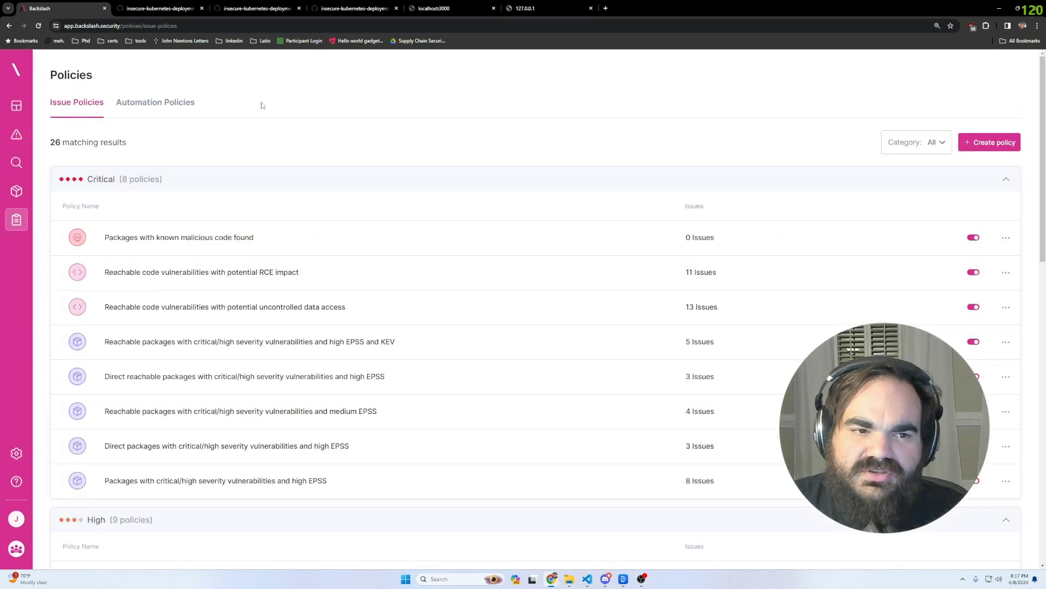
click(971, 145)
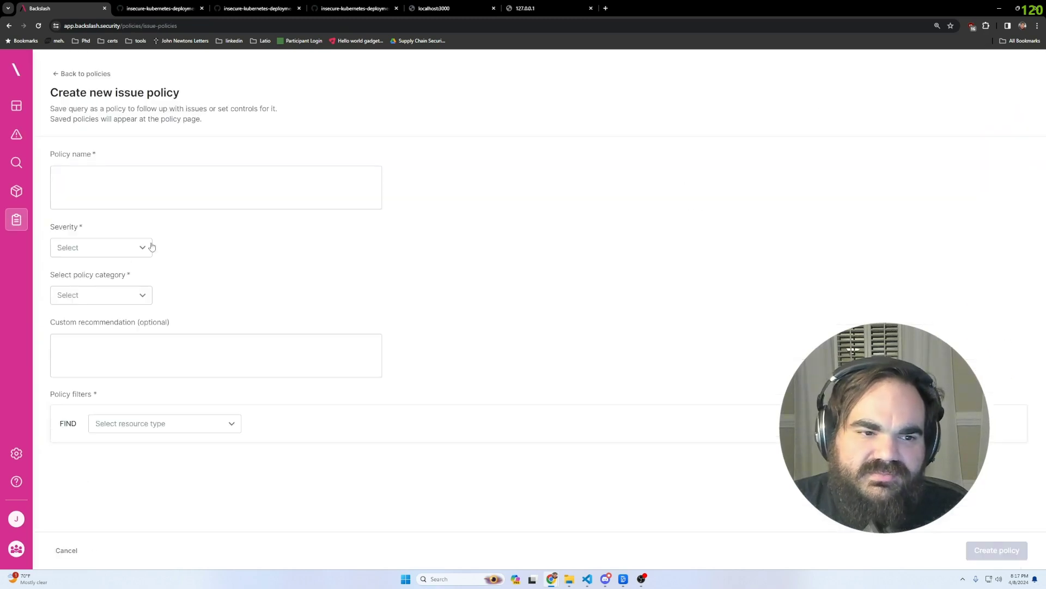
click(147, 424)
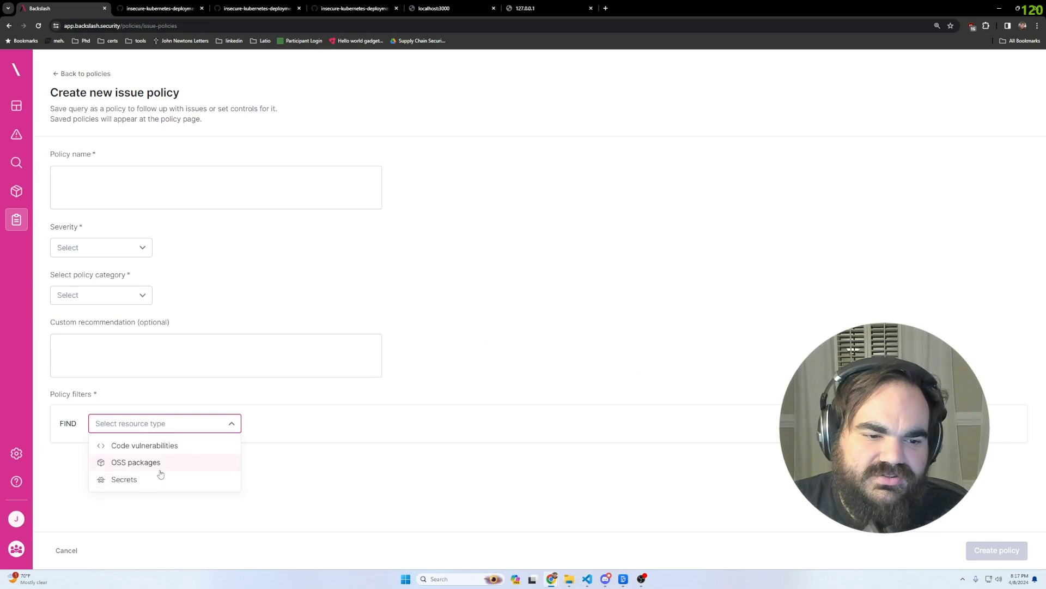
click(162, 462)
click(116, 446)
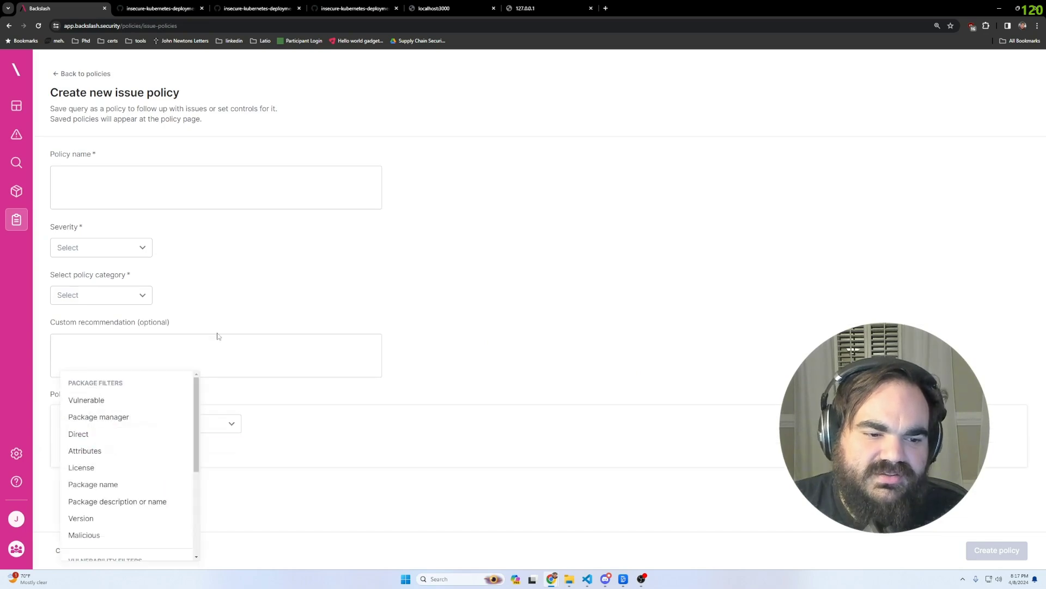
click(110, 468)
click(184, 204)
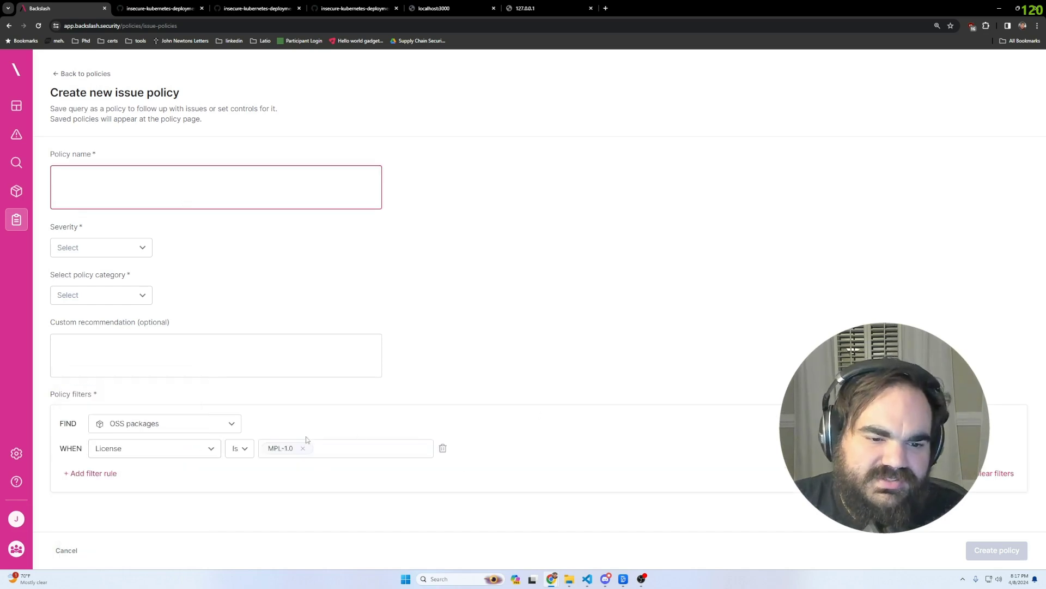
click(550, 354)
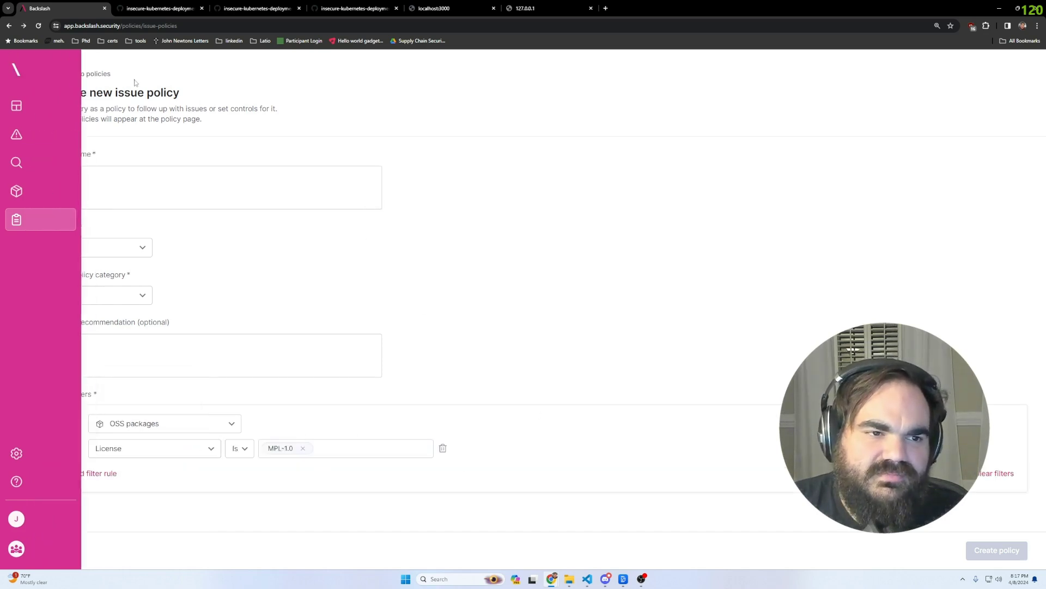
click(84, 74)
Look over the presets in the form for creating an automation policy and cancel it.
click(131, 103)
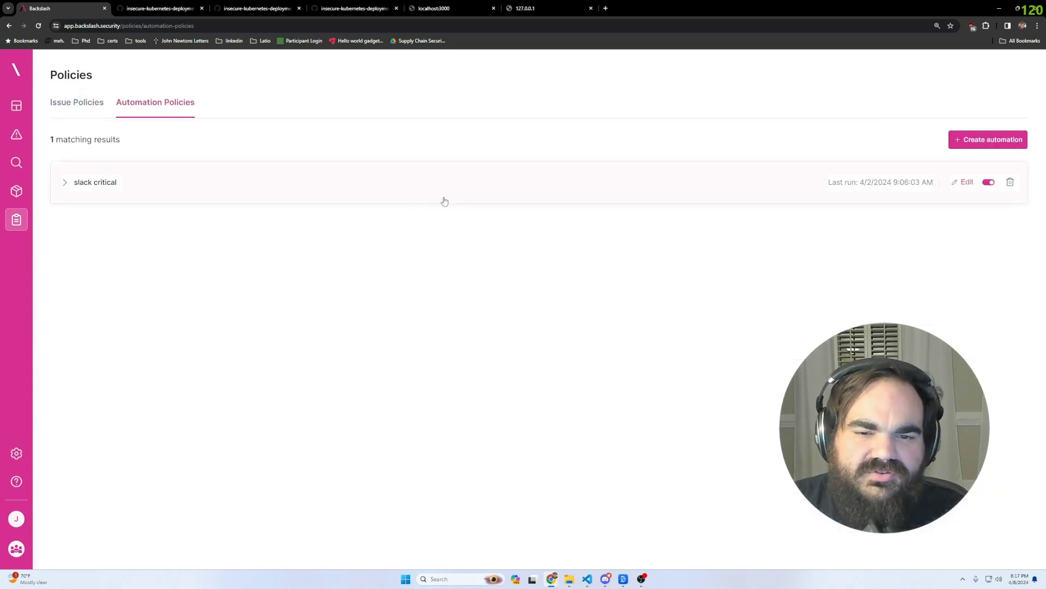
click(981, 140)
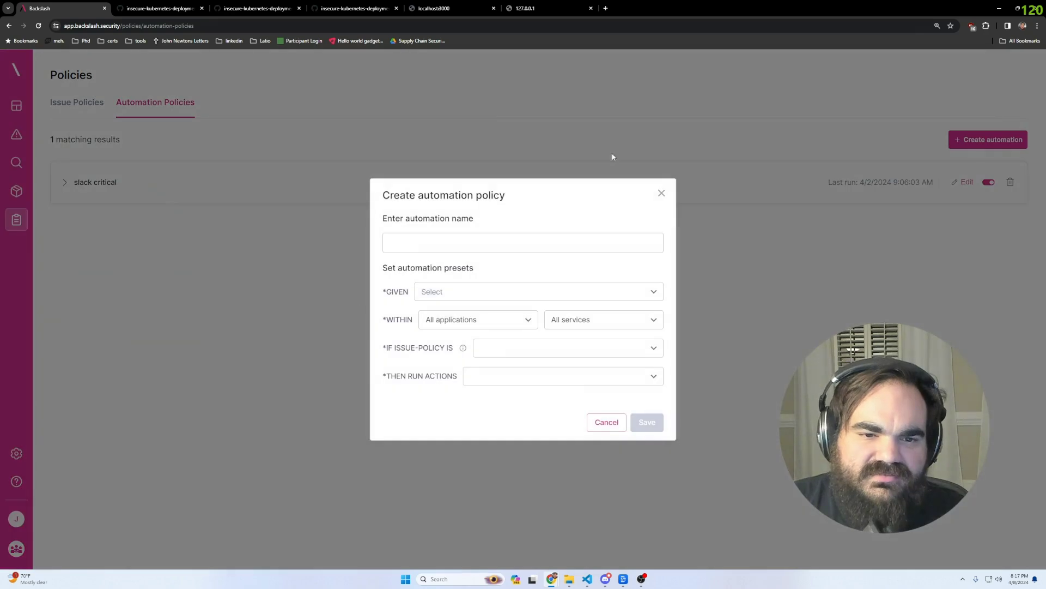
click(607, 423)
Review the connectors, applications, actions and user management settings, including the available action types, and close the open dialogs.
click(22, 453)
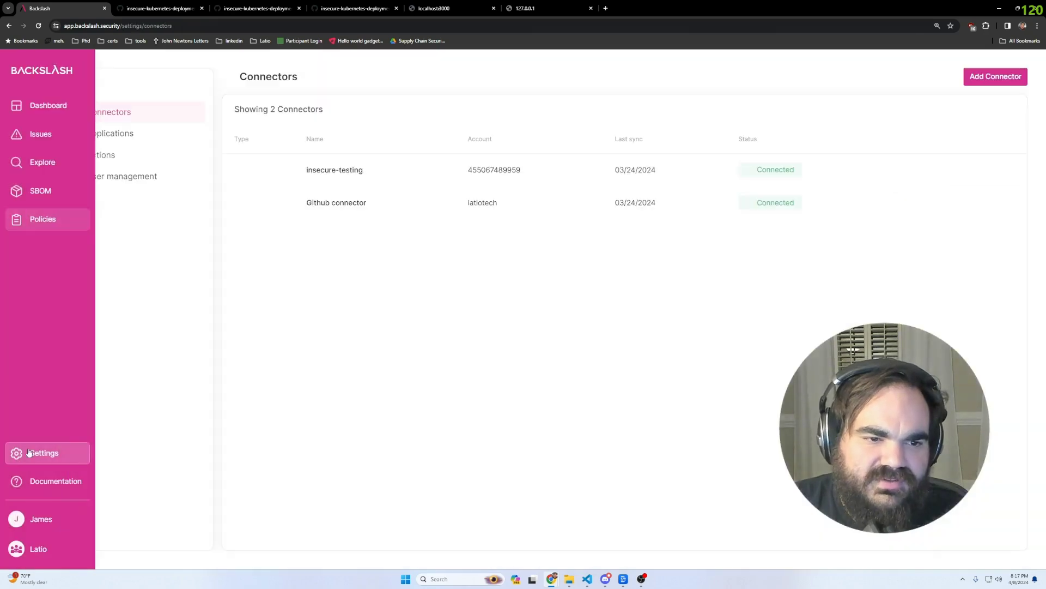
click(137, 135)
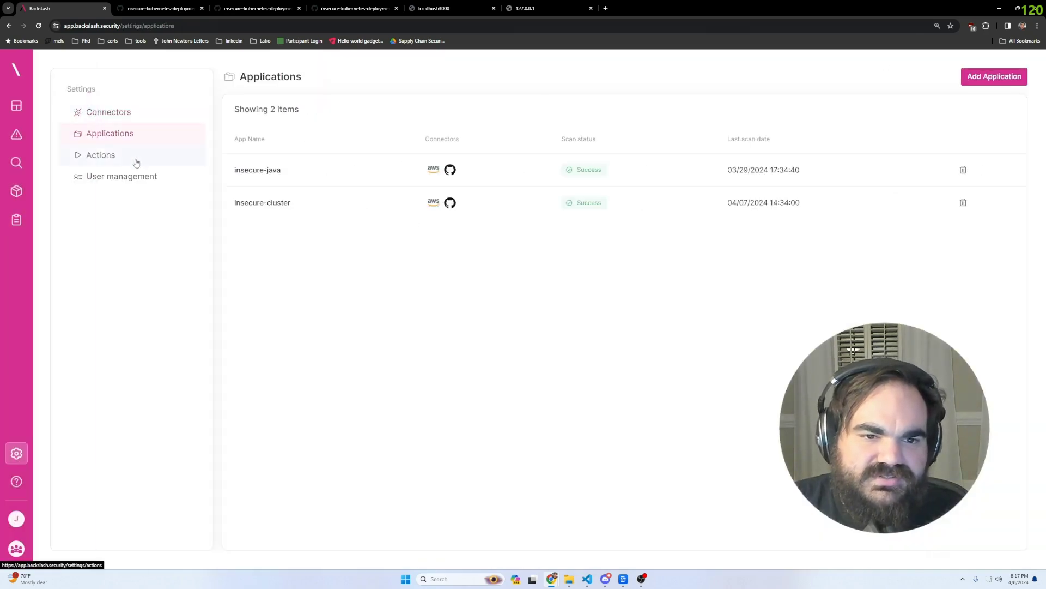
click(138, 159)
click(134, 183)
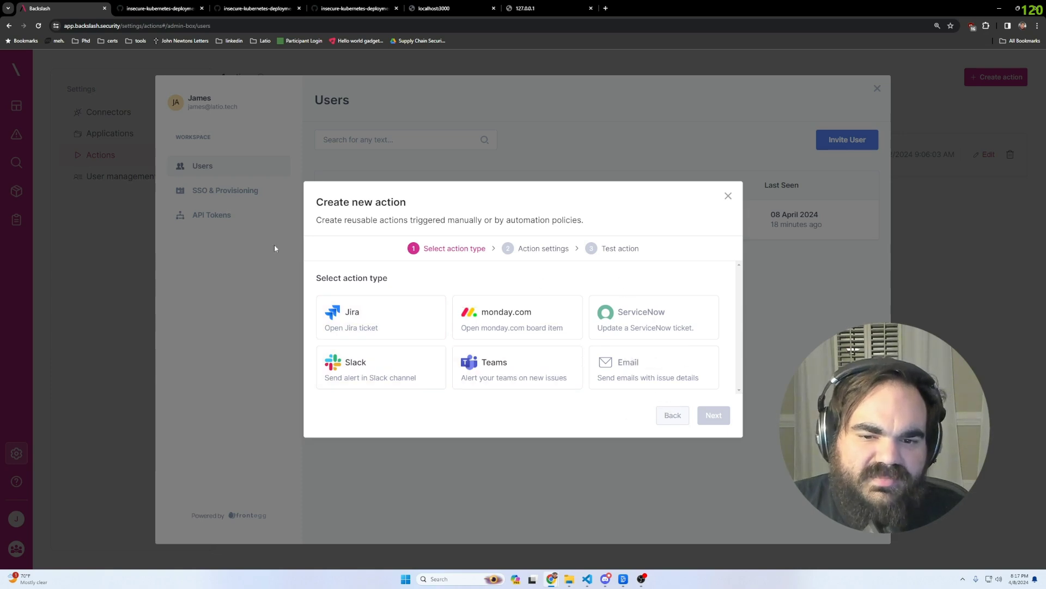
key(Escape)
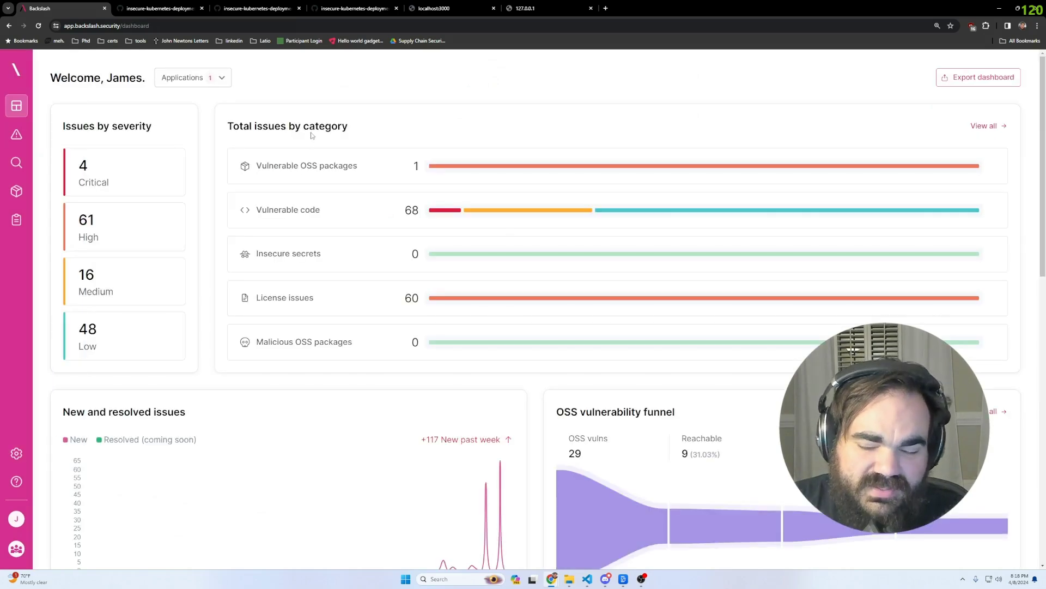
Review the dashboard's new and resolved issues chart, OSS vulnerability funnel, top issue lists and totals by category.
scroll(312, 135, down, 5)
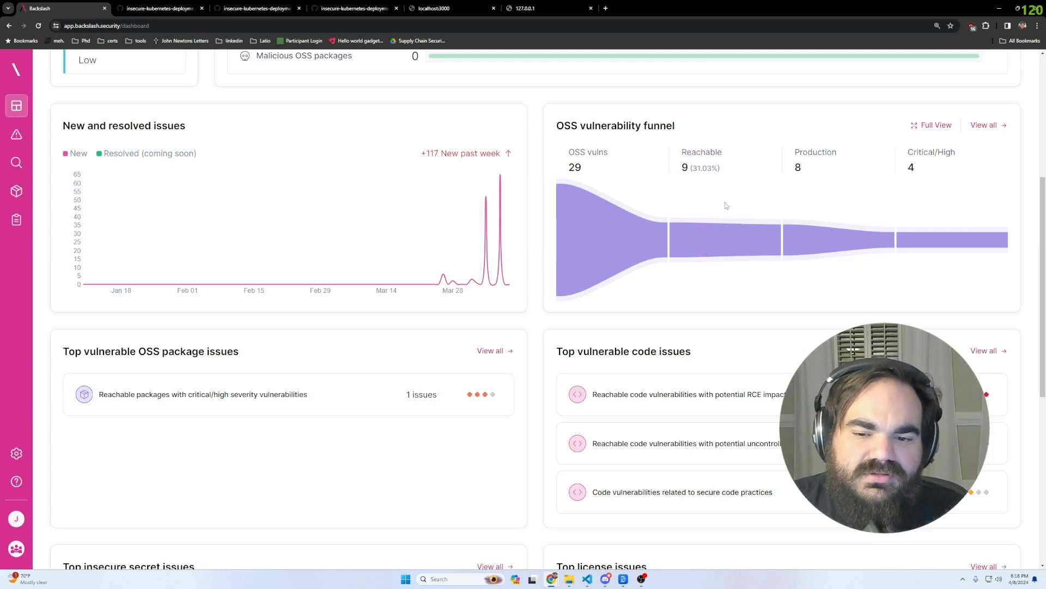
scroll(749, 234, down, 4)
scroll(729, 234, up, 3)
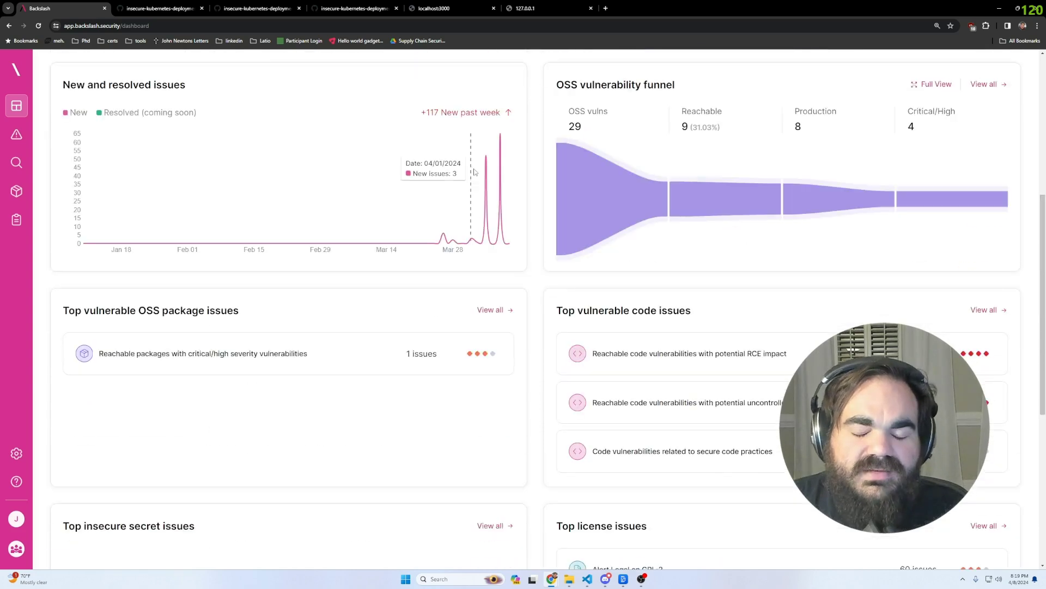
scroll(724, 268, up, 2)
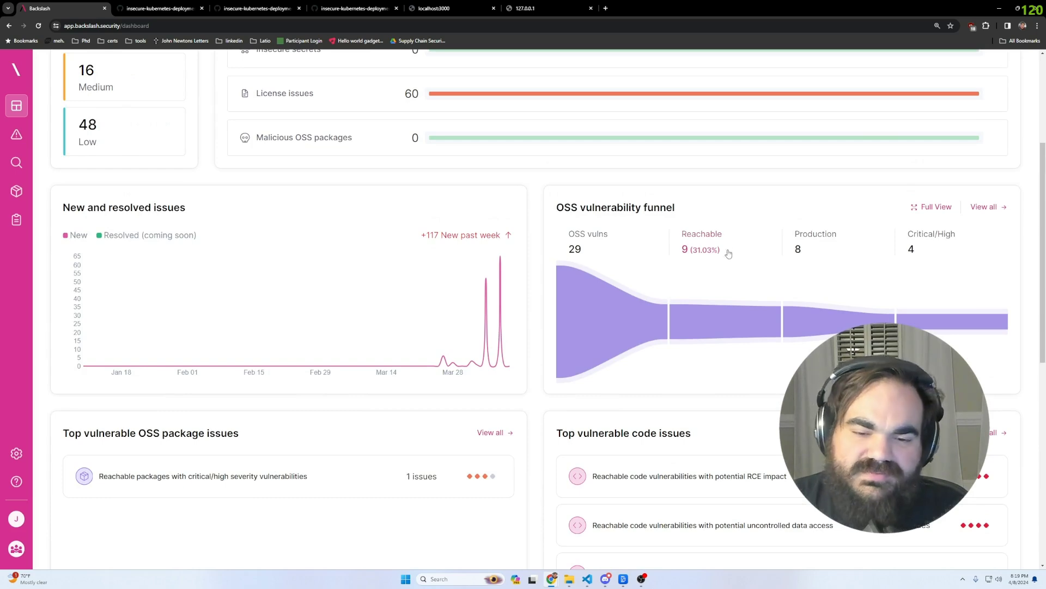
scroll(703, 240, up, 1)
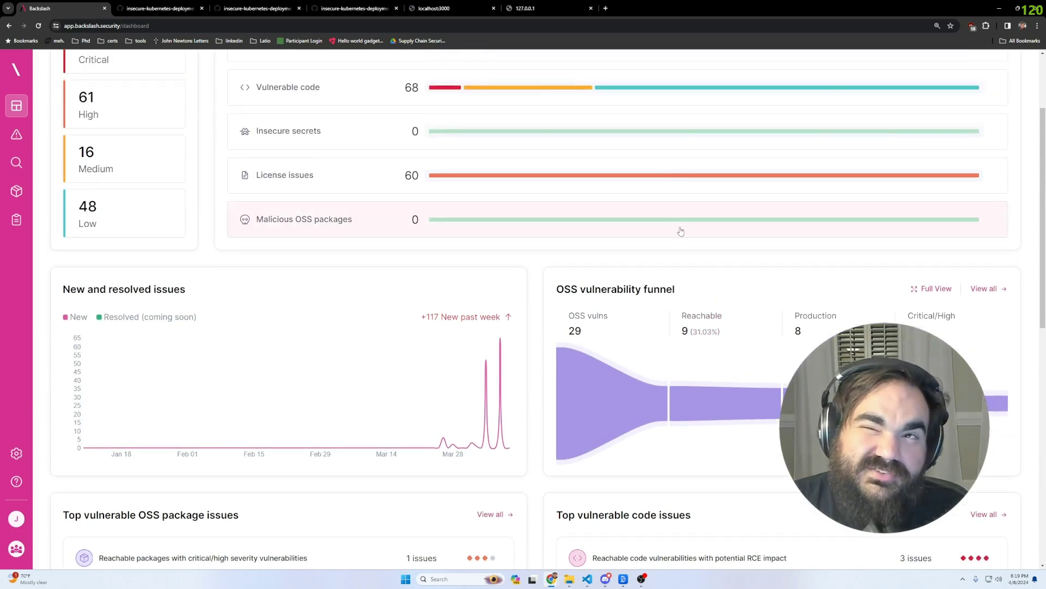
scroll(702, 203, up, 1)
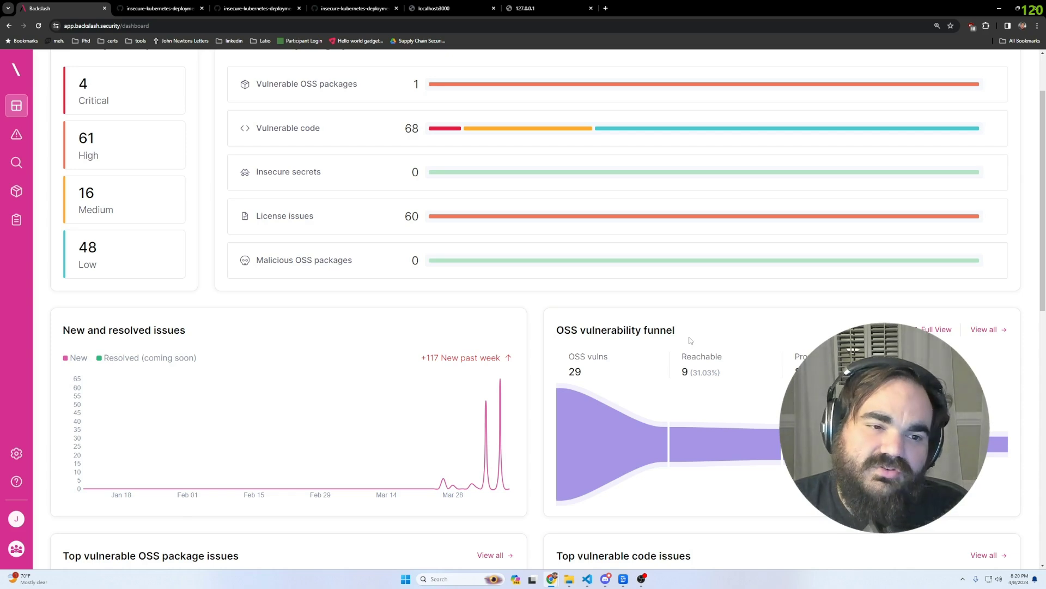
scroll(690, 340, up, 2)
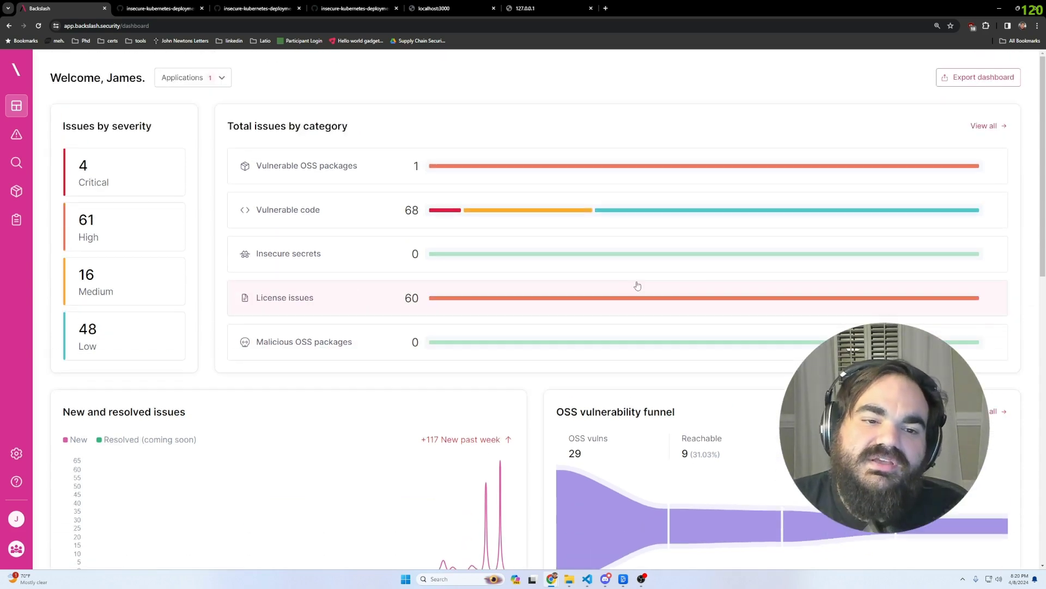